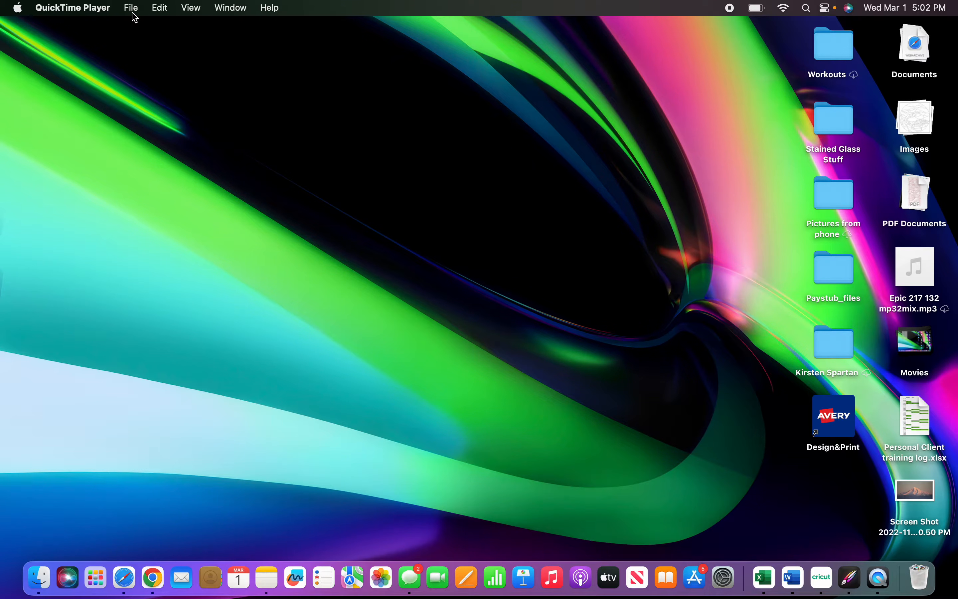
Step: Switch to Rapid Resizer in the browser, dismiss the design download dialog and return to the start page
key(ctrl+Up)
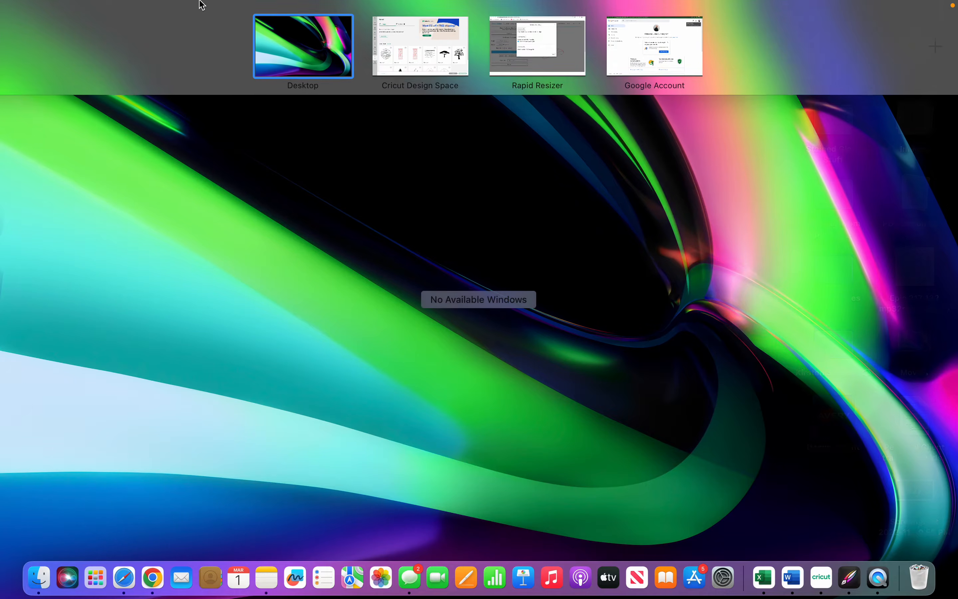
click(543, 27)
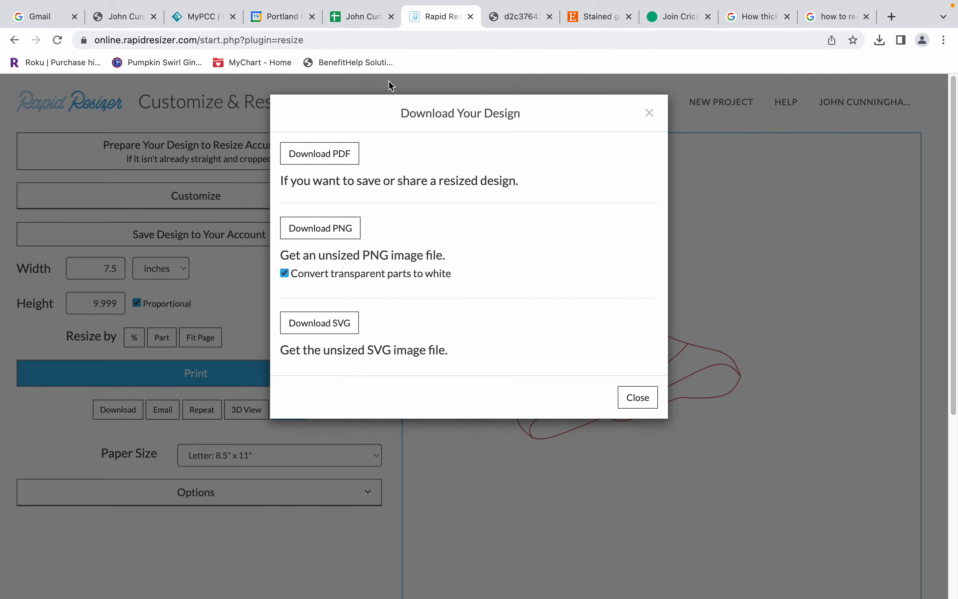
click(648, 113)
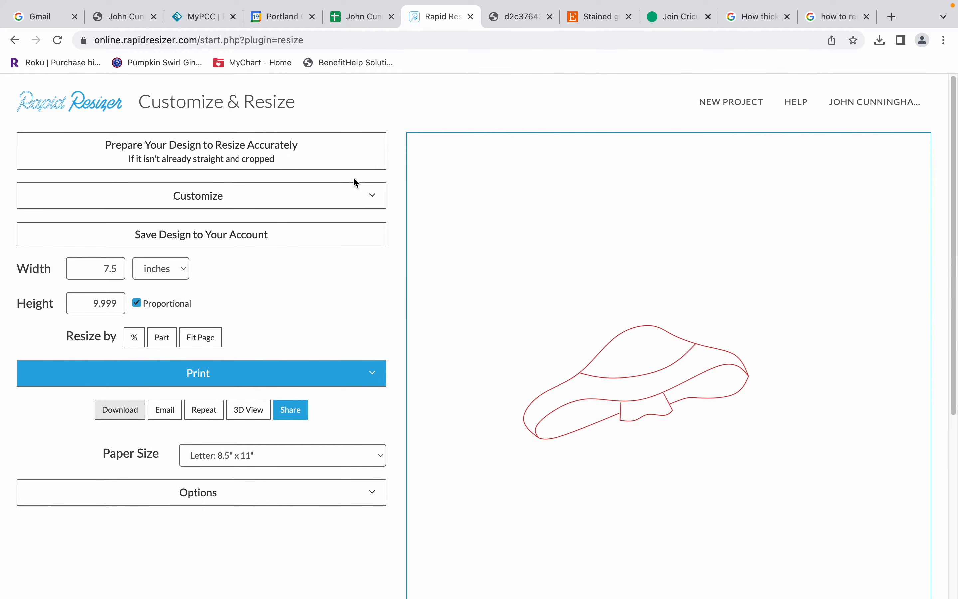
click(103, 103)
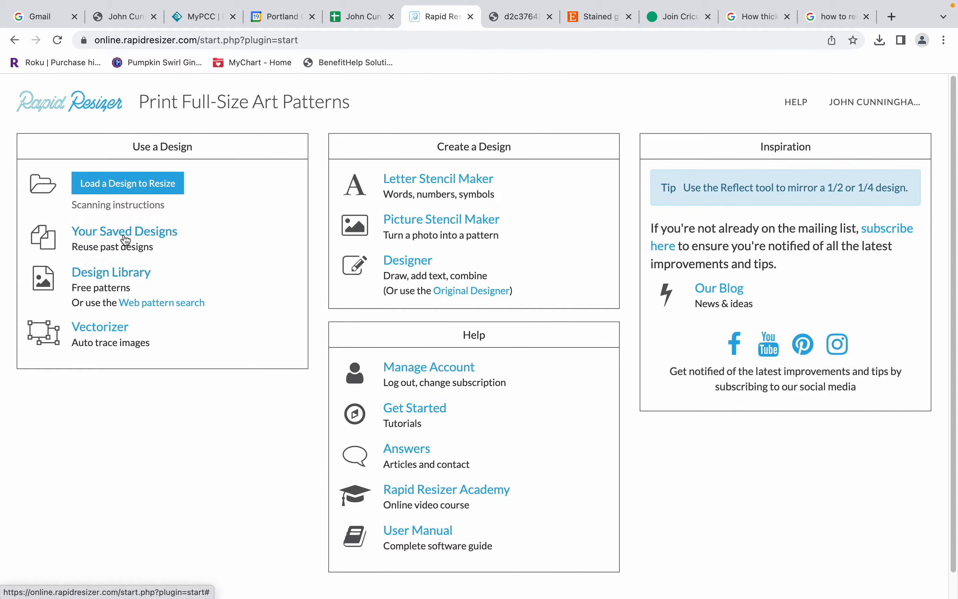
Step: Load the photo of the hand-drawn, numbered mushroom pattern from the Photos library as the design to resize
click(141, 185)
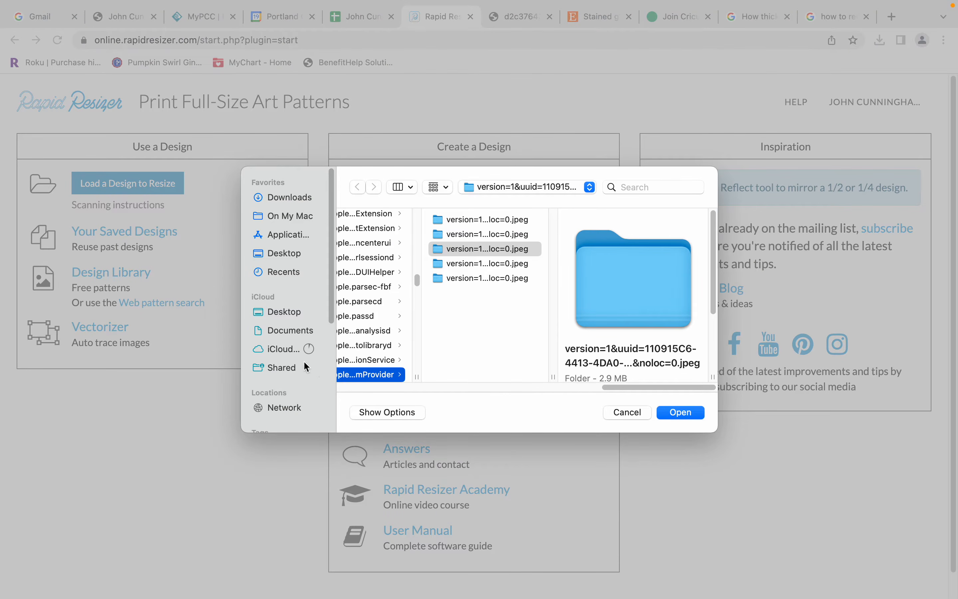
scroll(299, 392, down, 5)
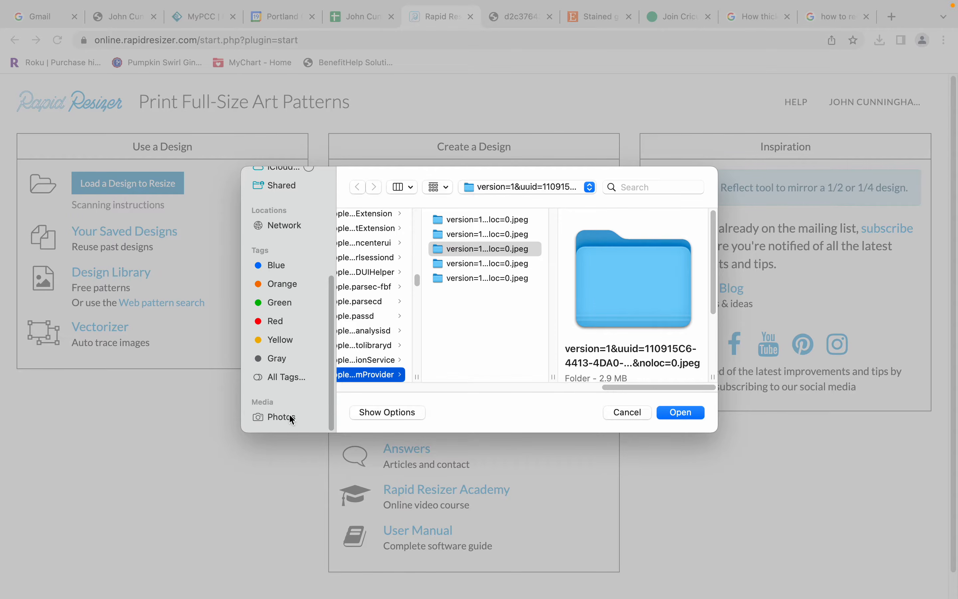
click(282, 417)
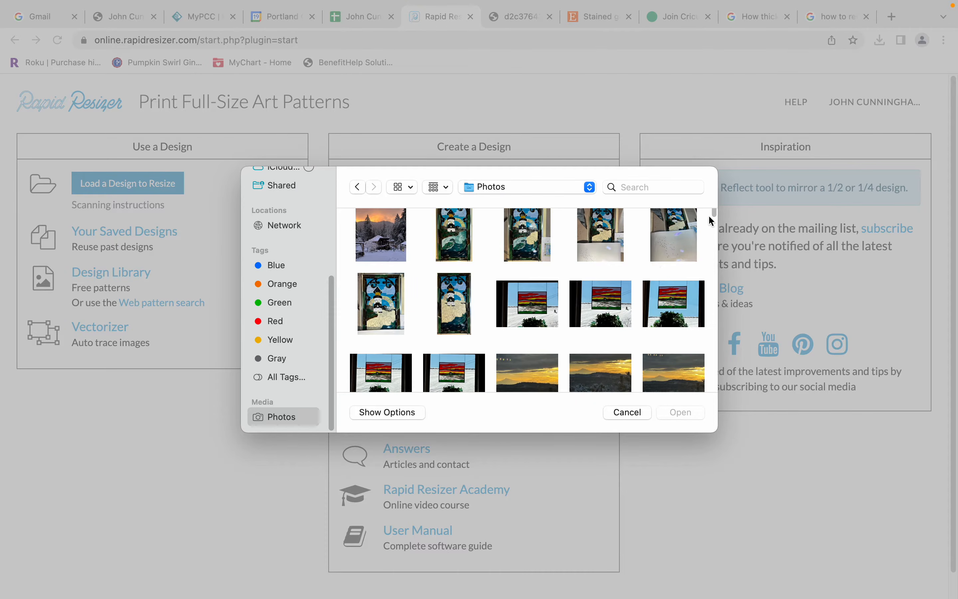
drag(717, 216, 716, 233)
click(683, 252)
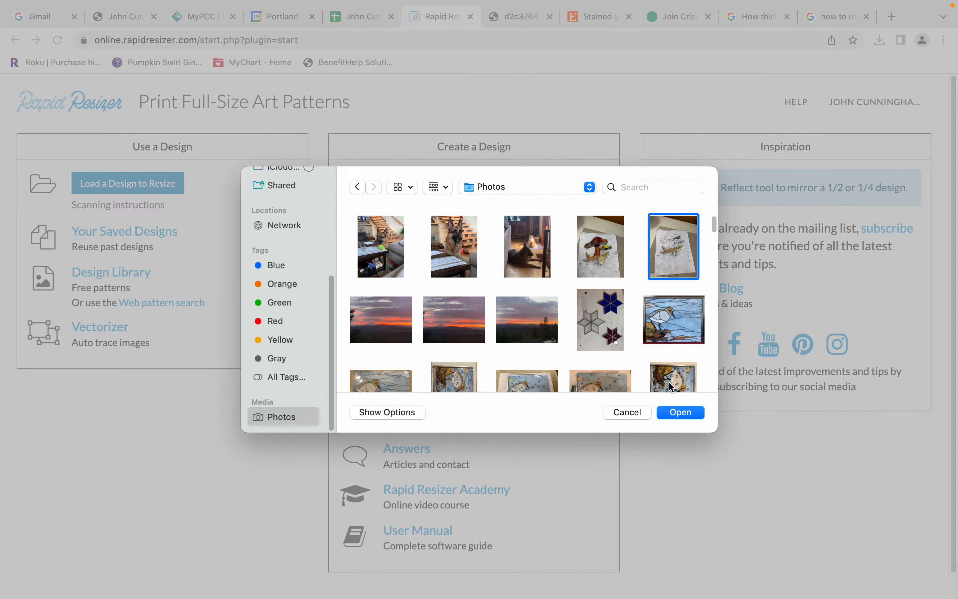
click(689, 415)
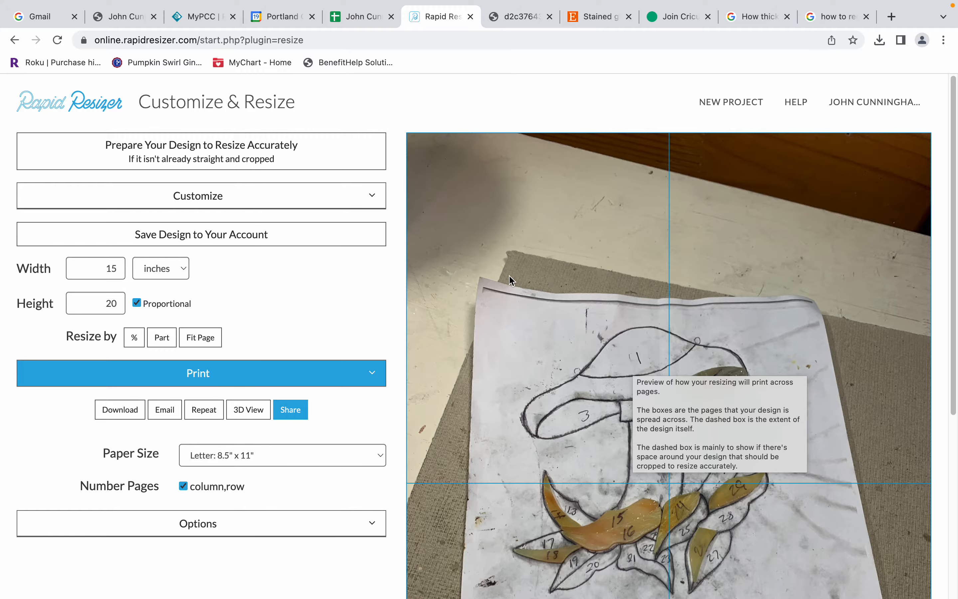
Step: Open the loaded mushroom photo in the Designer and shift it slightly on the canvas
click(321, 198)
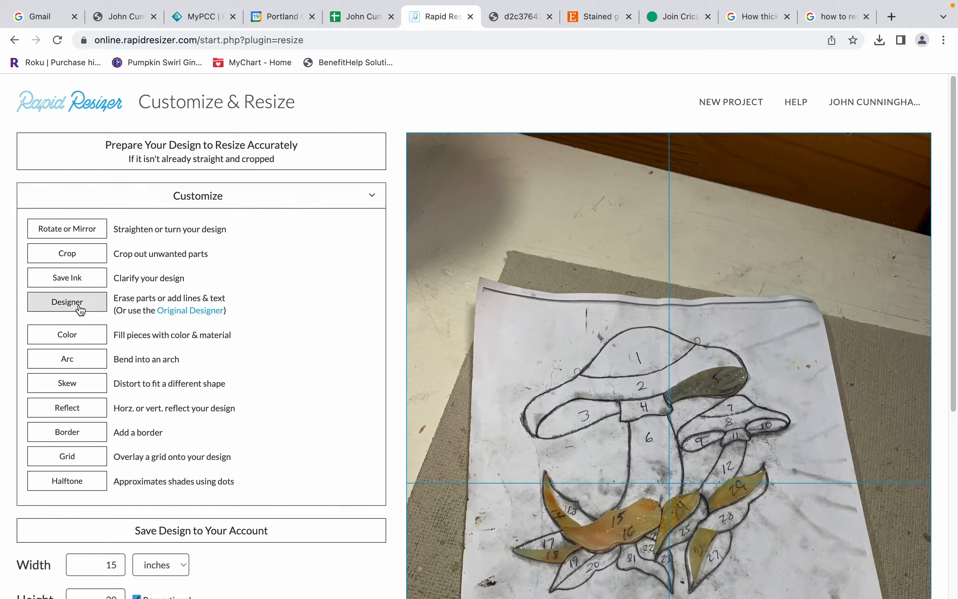
click(68, 303)
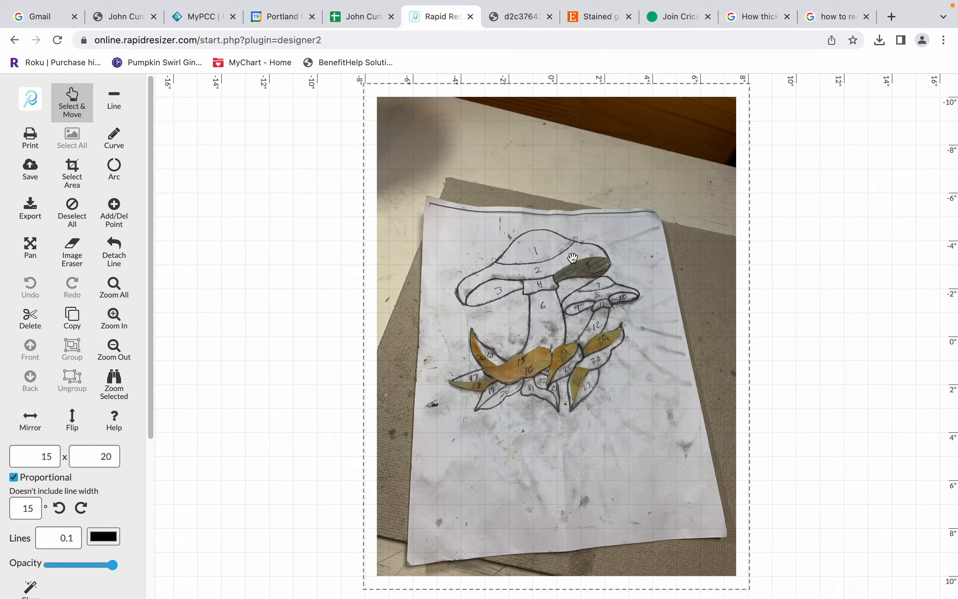
drag(570, 201, 552, 218)
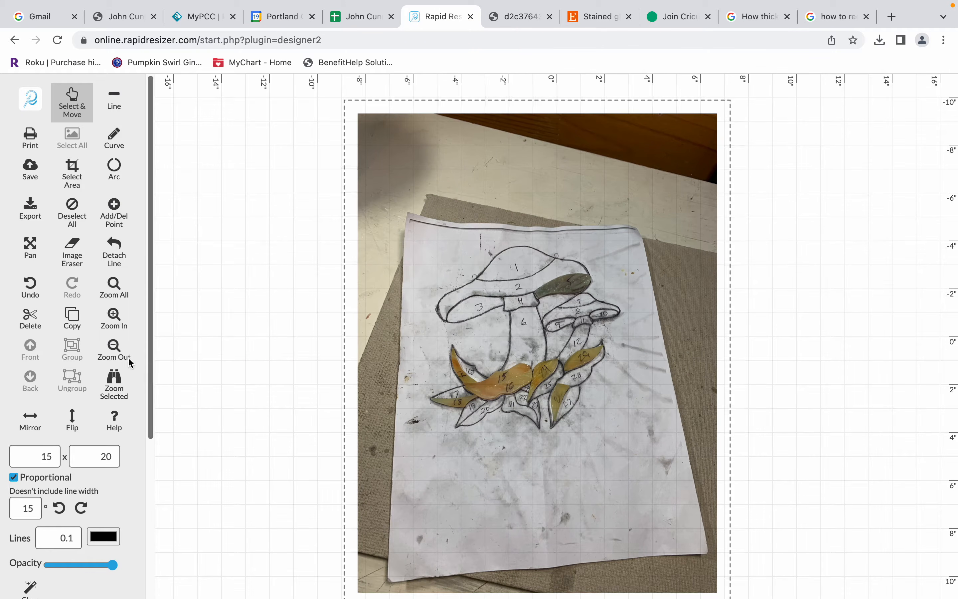
Step: Examine the mushroom pattern photo on the canvas at closer and wider zoom levels, with nothing selected
click(120, 324)
click(120, 324)
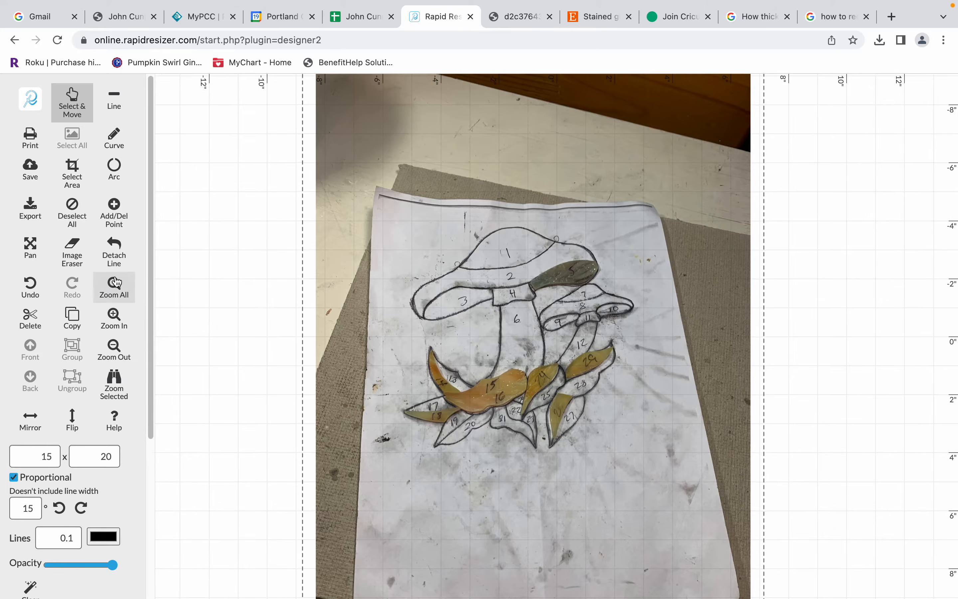
click(115, 288)
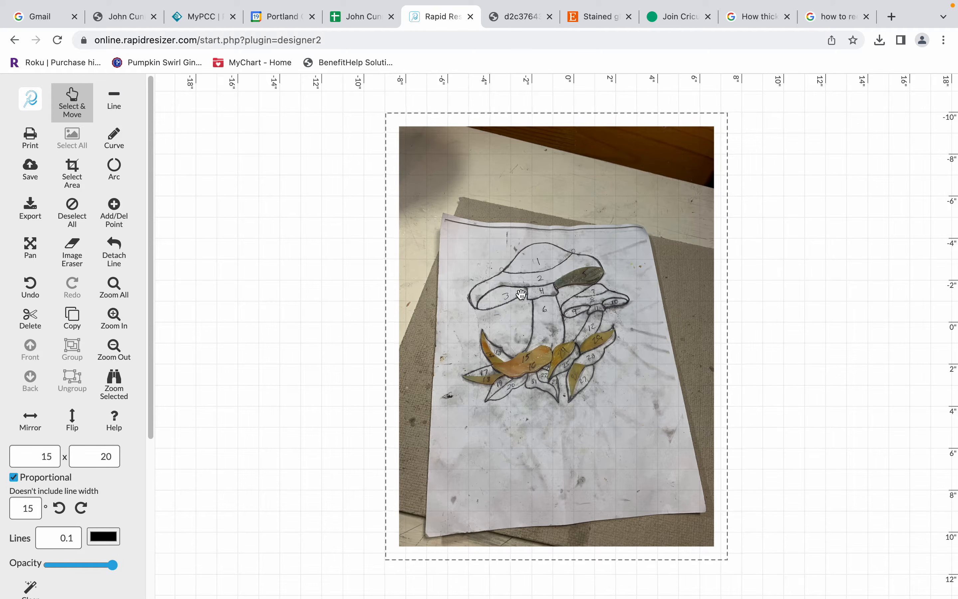
key(super+equal)
key(super+equal)
key(super+equal)
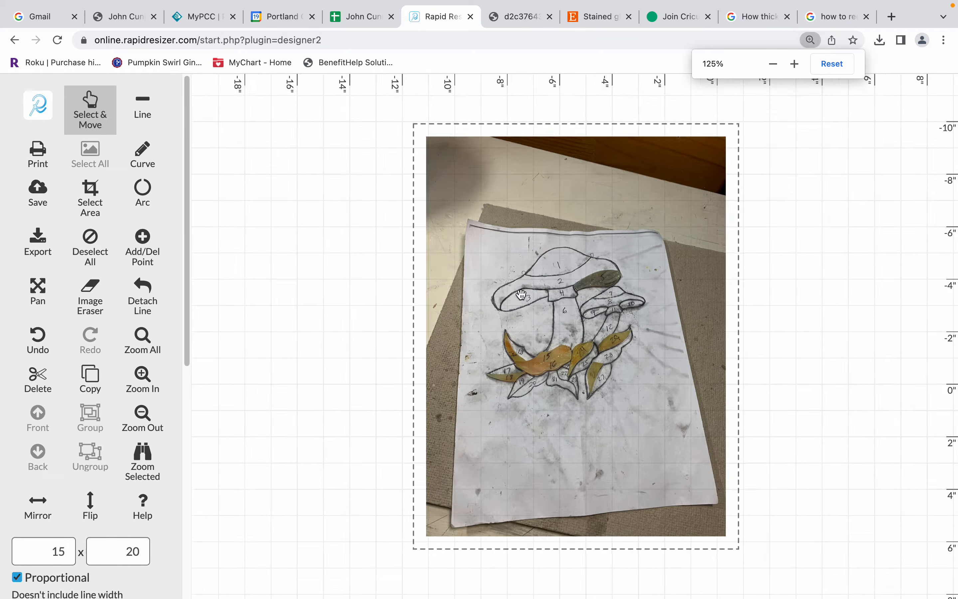
key(super+minus)
key(super+minus)
key(super+minus)
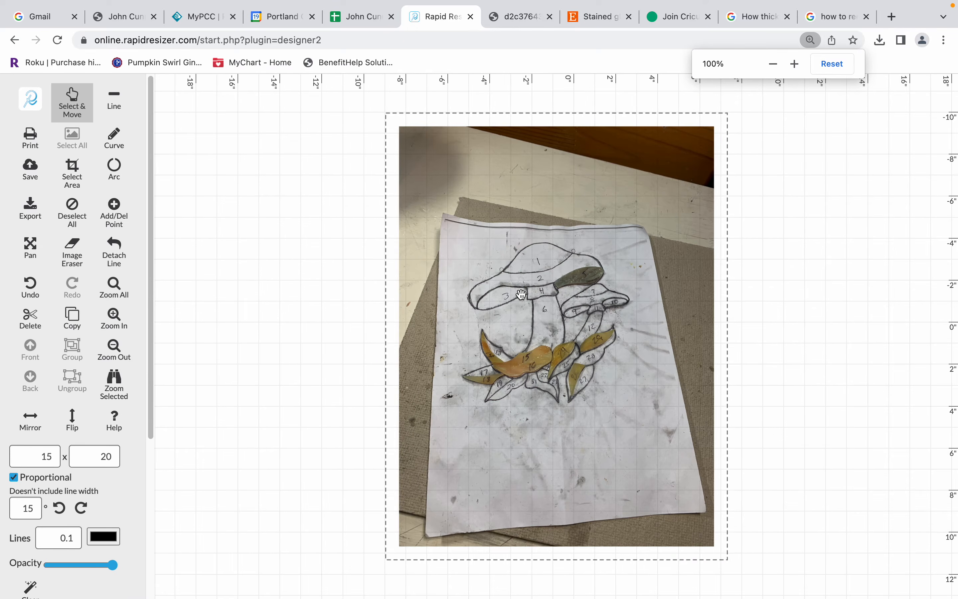
click(310, 255)
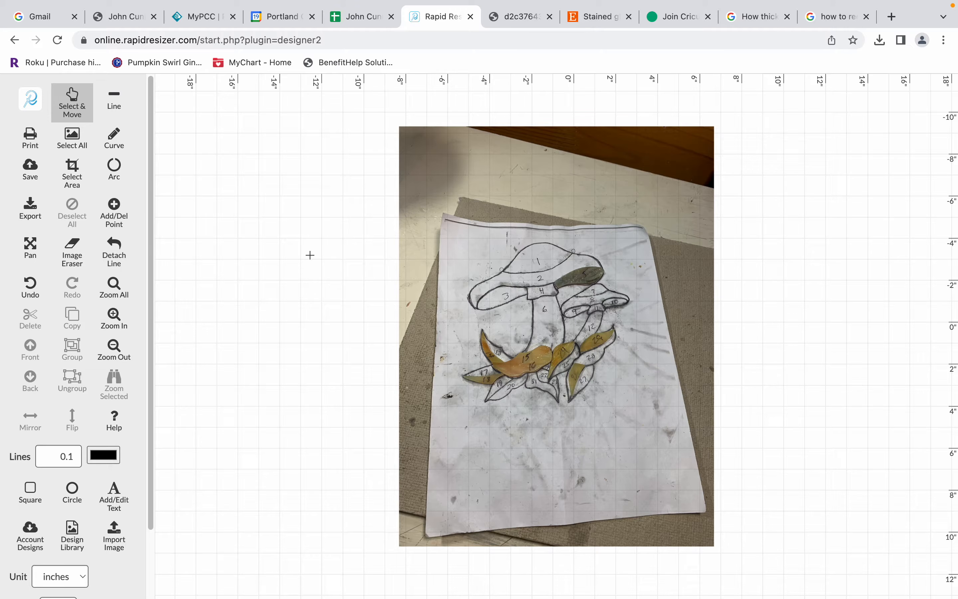
scroll(310, 255, up, 6)
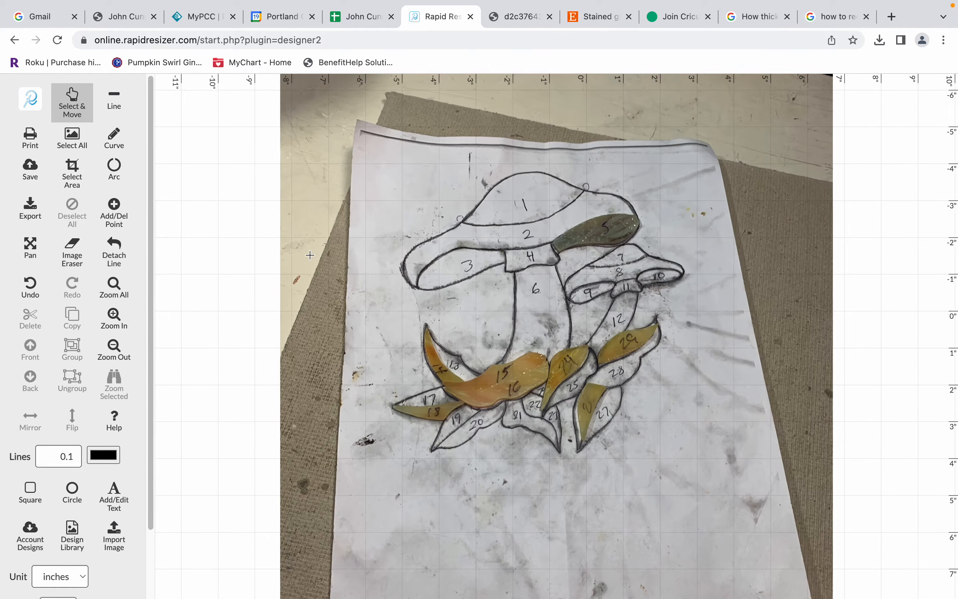
scroll(310, 255, down, 5)
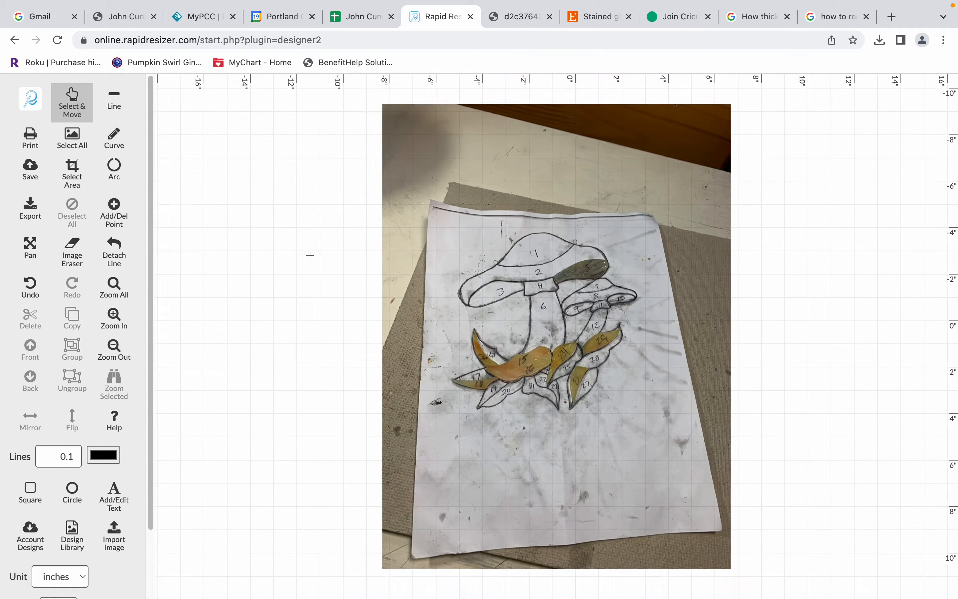
scroll(310, 255, up, 2)
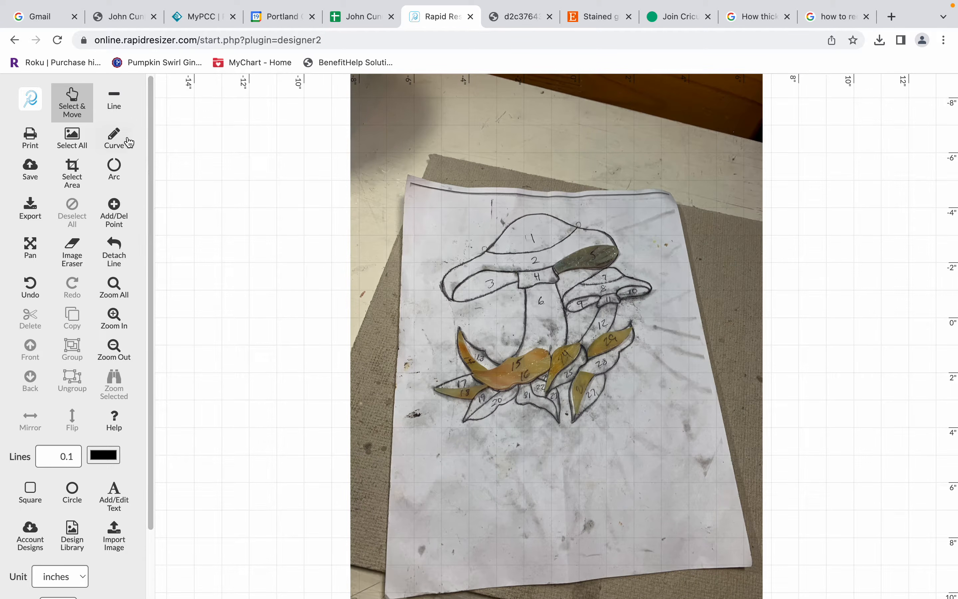
Step: Draw a trial straight line in the empty area beside the photo, and delete it
click(115, 99)
drag(233, 192, 211, 361)
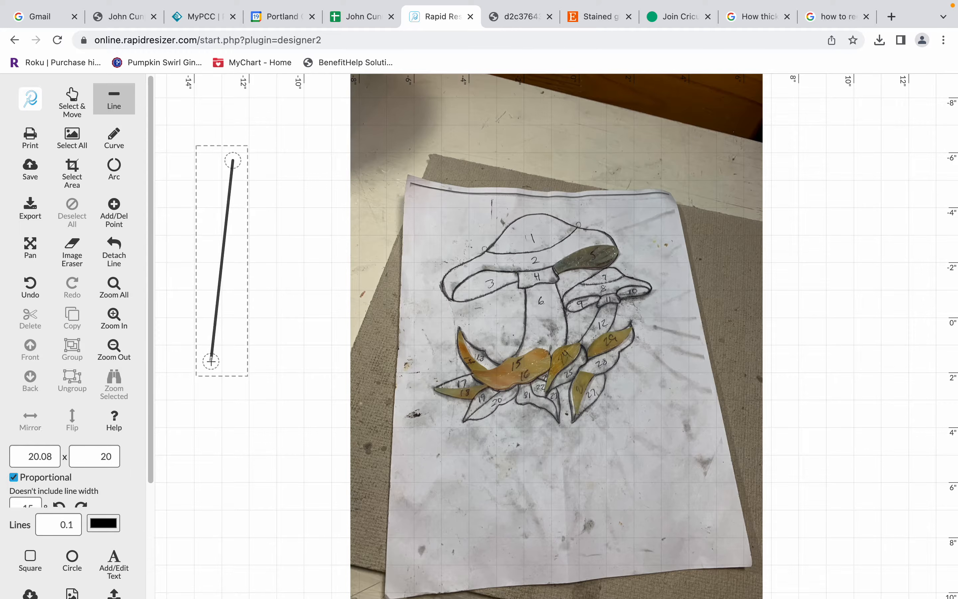
key(Delete)
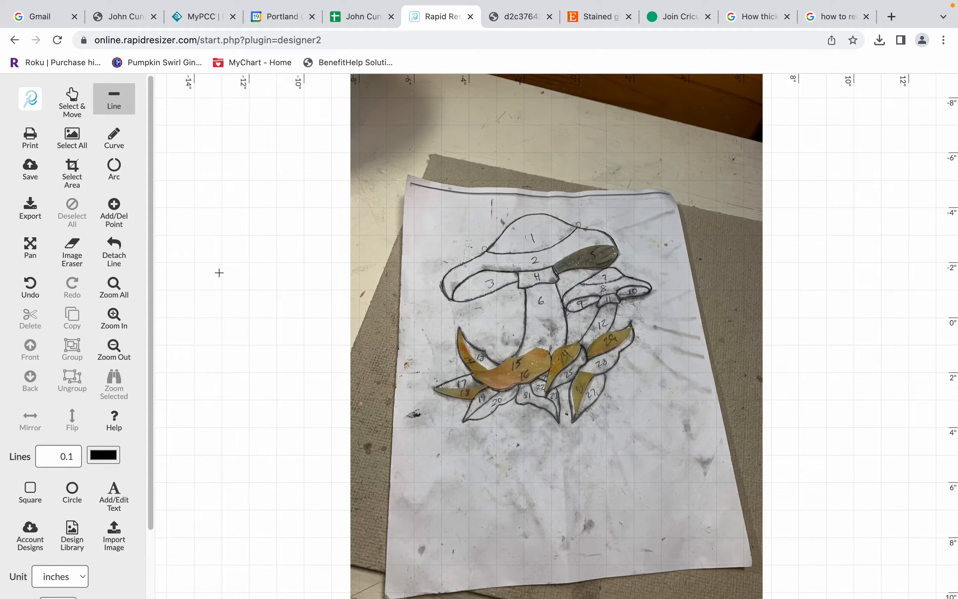
Step: Draw a trial arc about 8 inches tall beside the photo, bend it outward by its middle point, and delete it
click(115, 168)
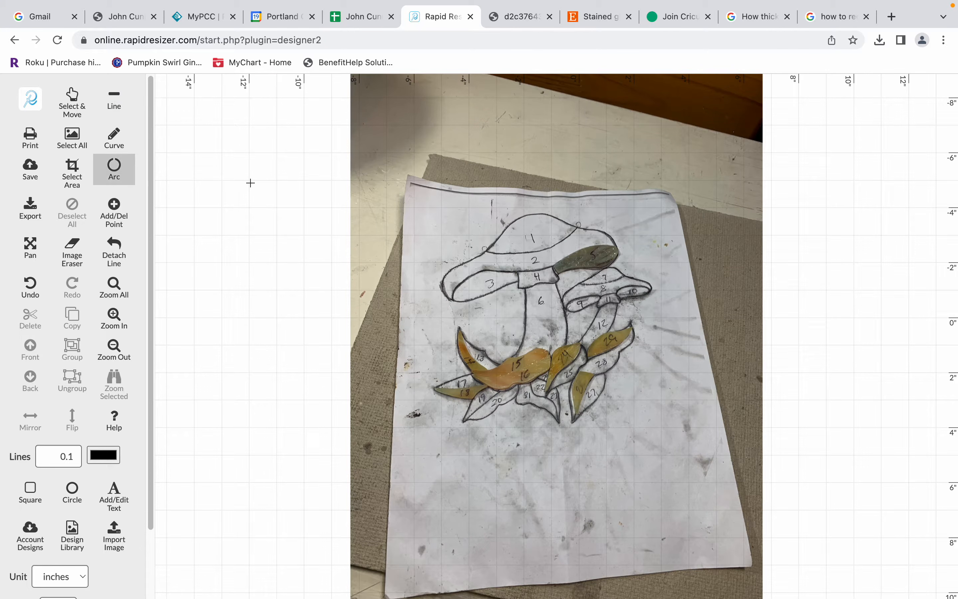
drag(250, 182, 239, 403)
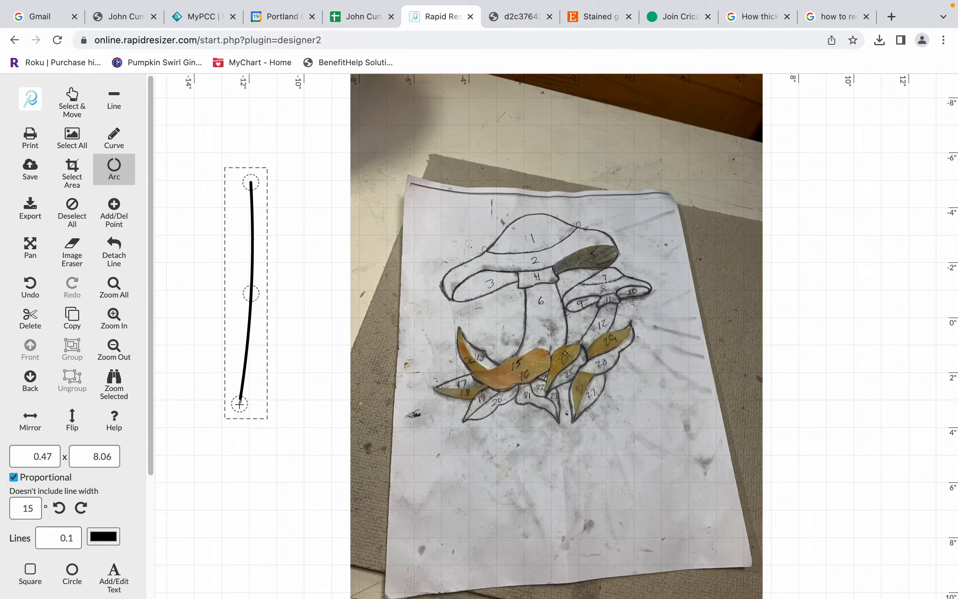
click(73, 100)
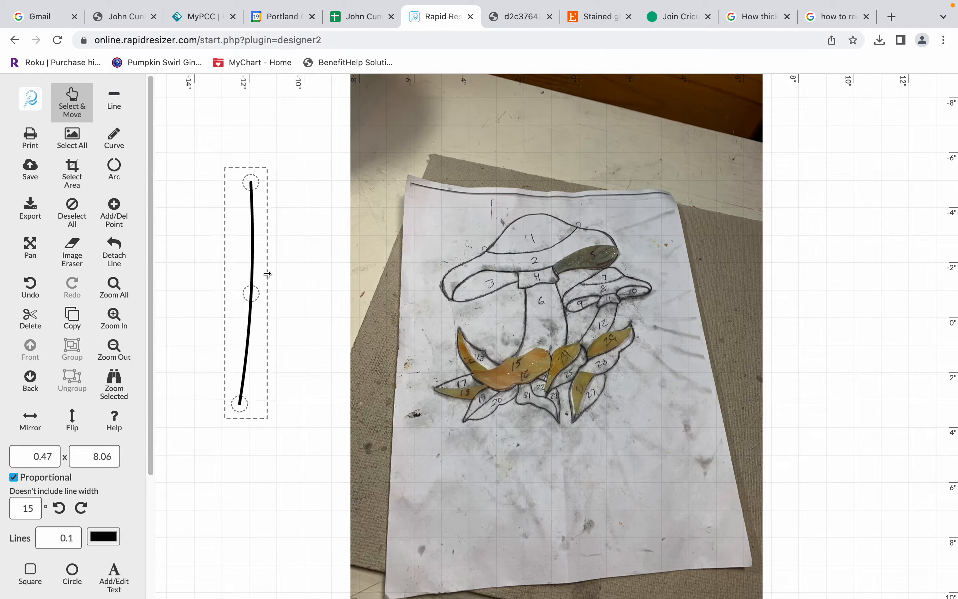
drag(251, 293, 459, 305)
key(Delete)
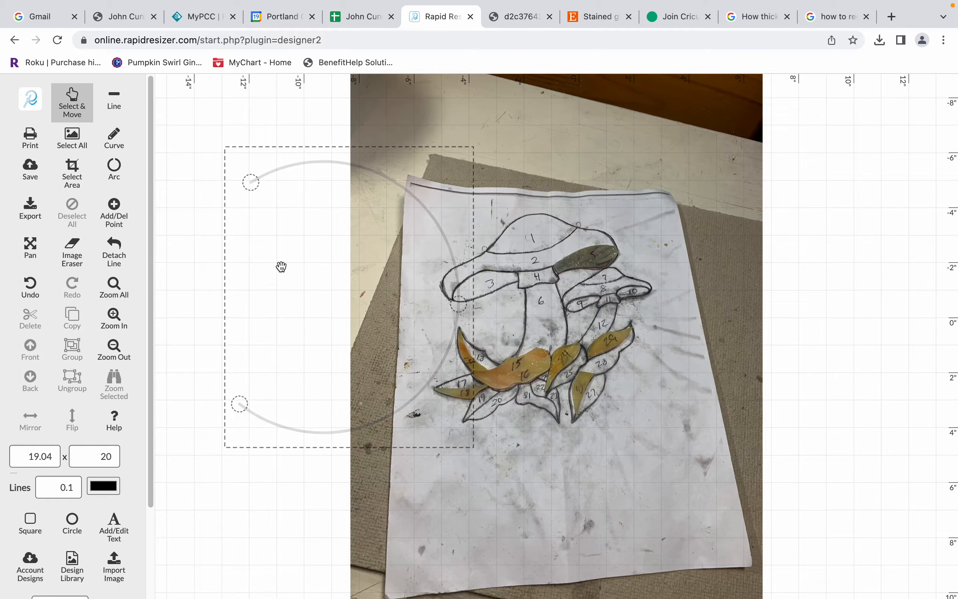
Step: Add a trial circle, move it off the mushroom drawing toward the empty canvas, and delete it
drag(156, 216, 248, 202)
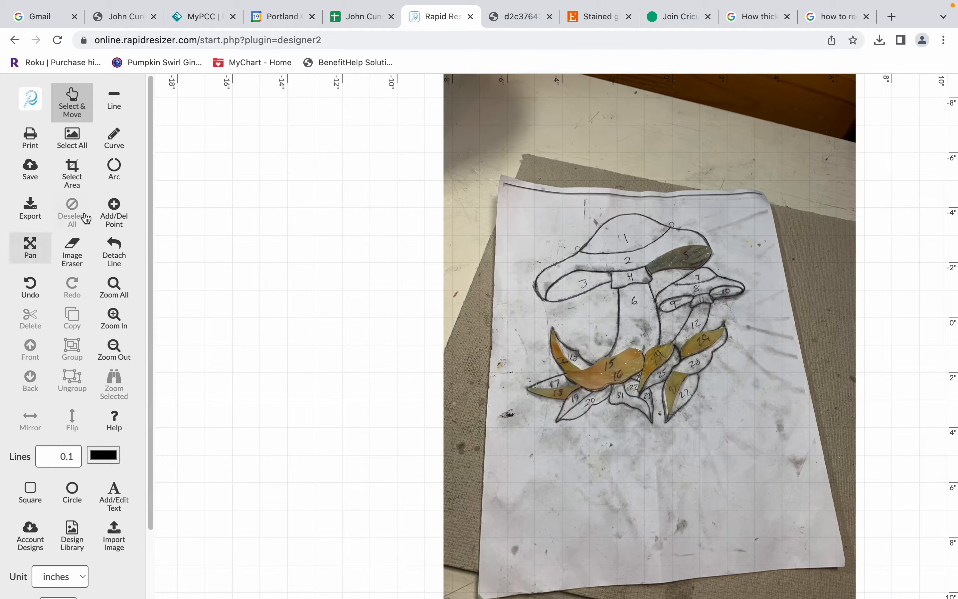
drag(152, 206, 151, 316)
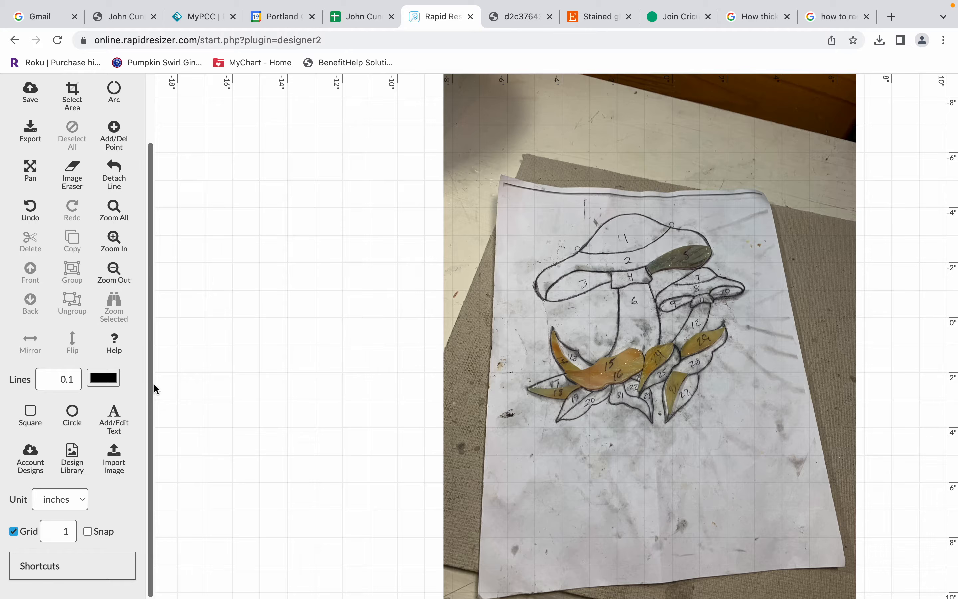
click(73, 416)
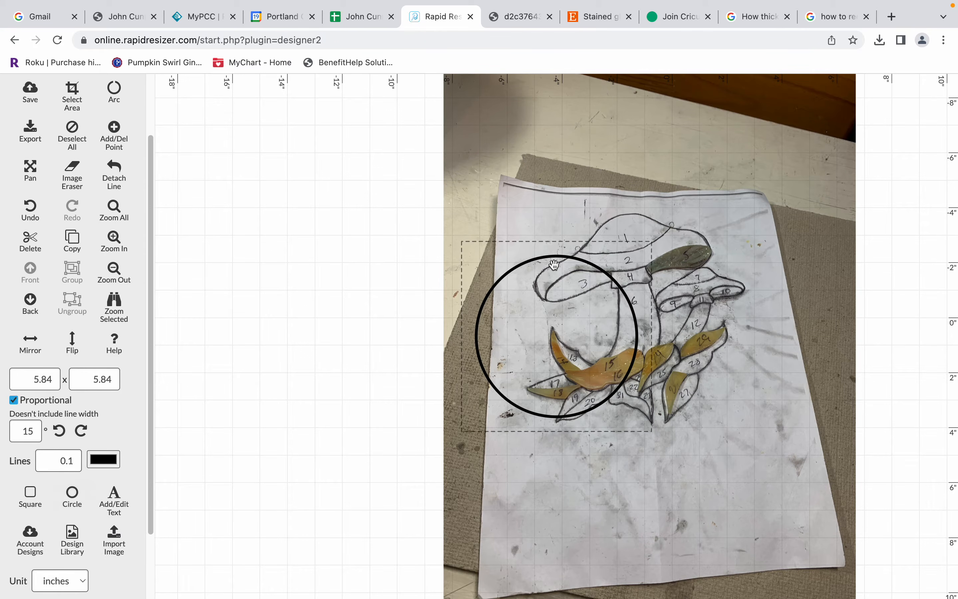
drag(554, 314, 428, 305)
drag(510, 237, 423, 240)
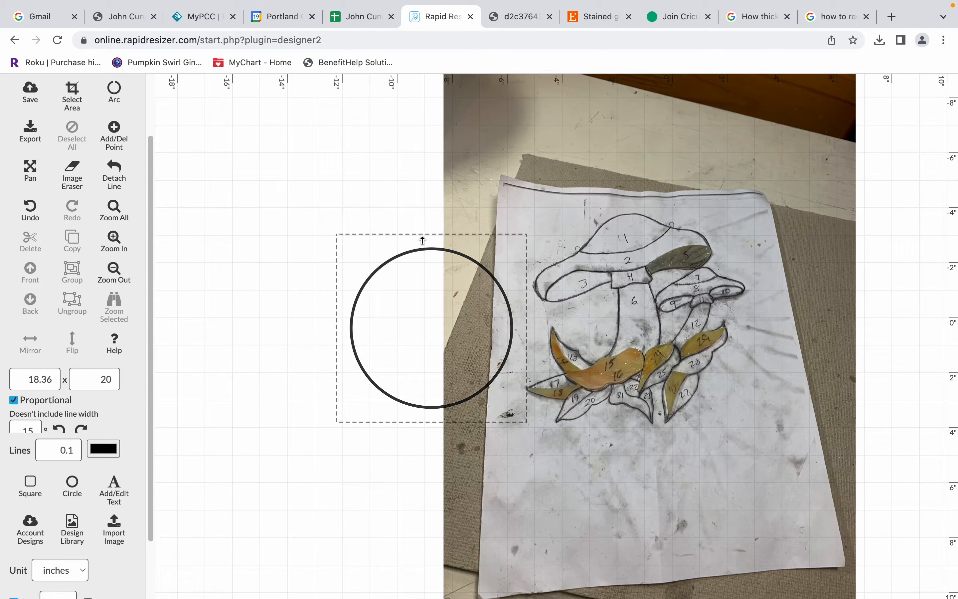
key(Delete)
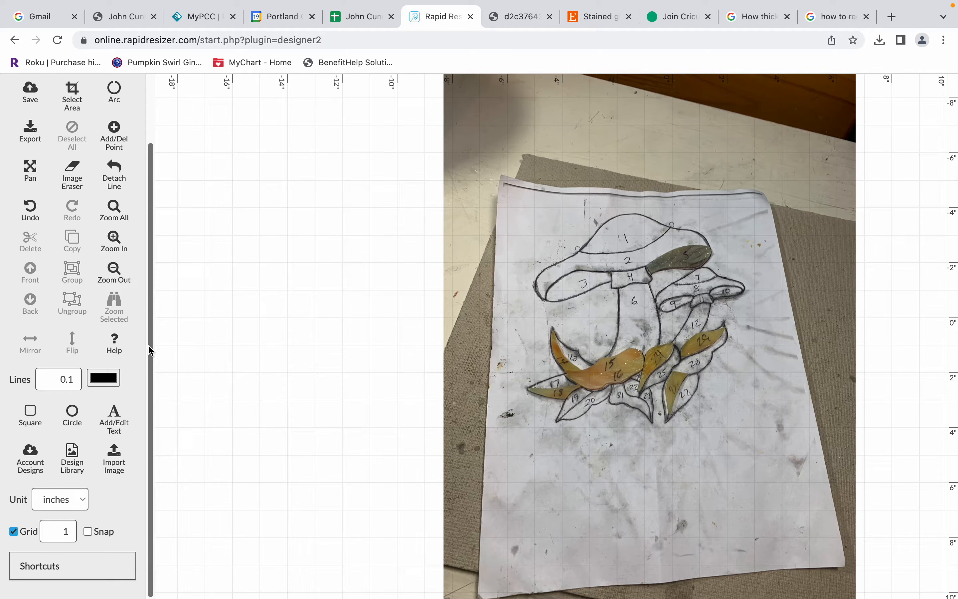
Step: Move the mushroom photo left and slightly up on the canvas
drag(149, 349, 137, 216)
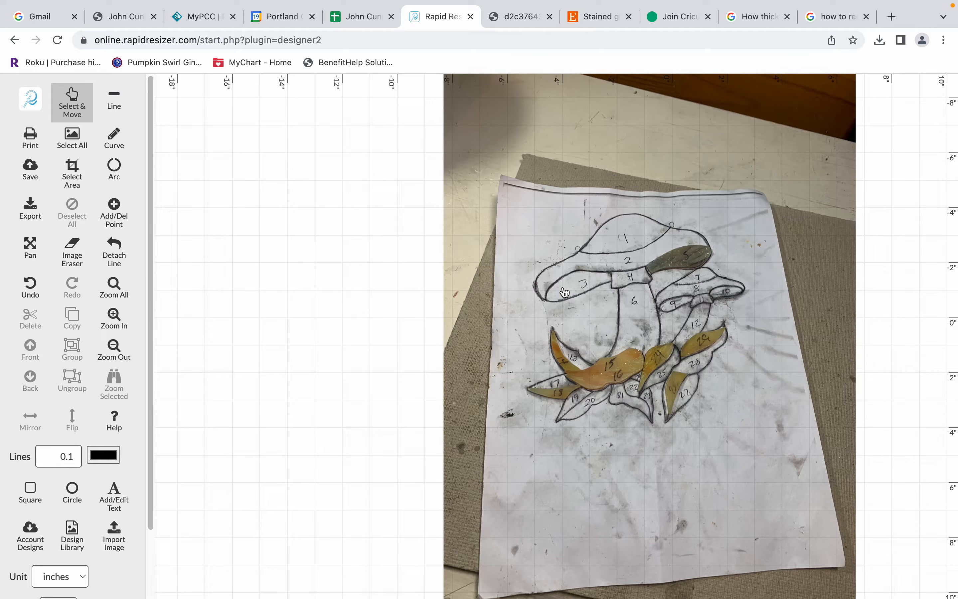
drag(608, 252, 450, 212)
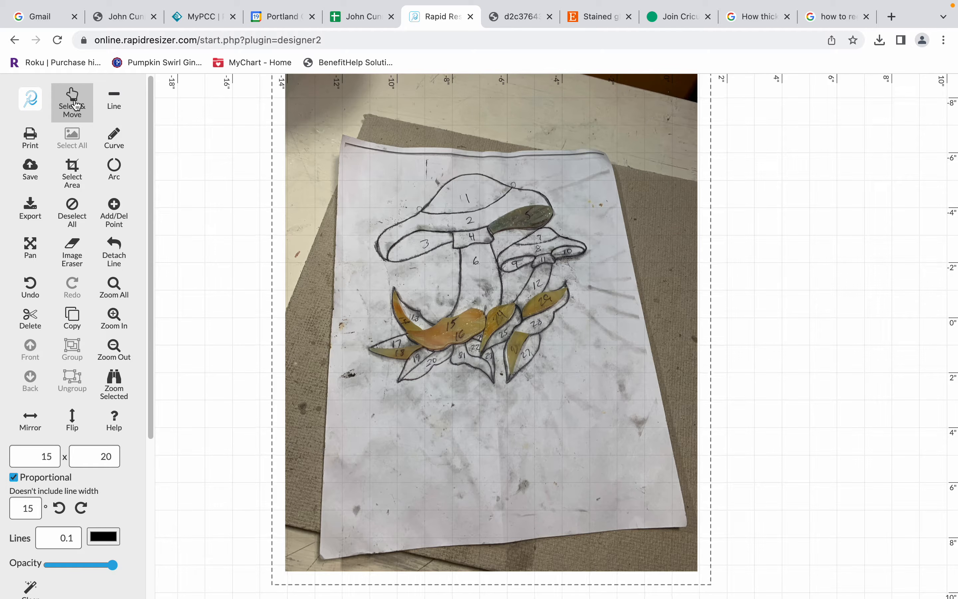
Step: Set the line color for curves to red (RGB 215, 35, 35), and undo the stray stroke left of the mushroom drawing
click(114, 142)
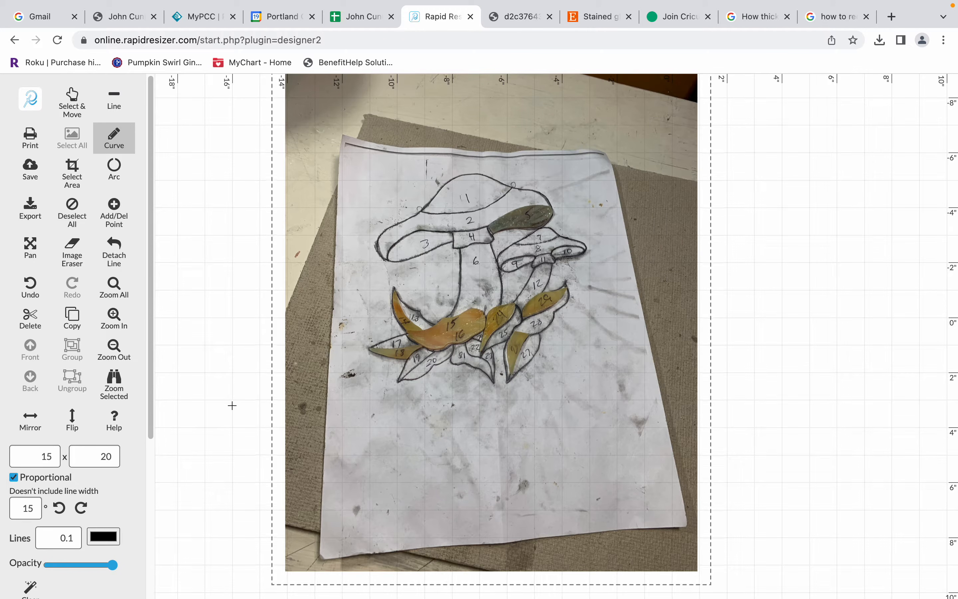
click(104, 538)
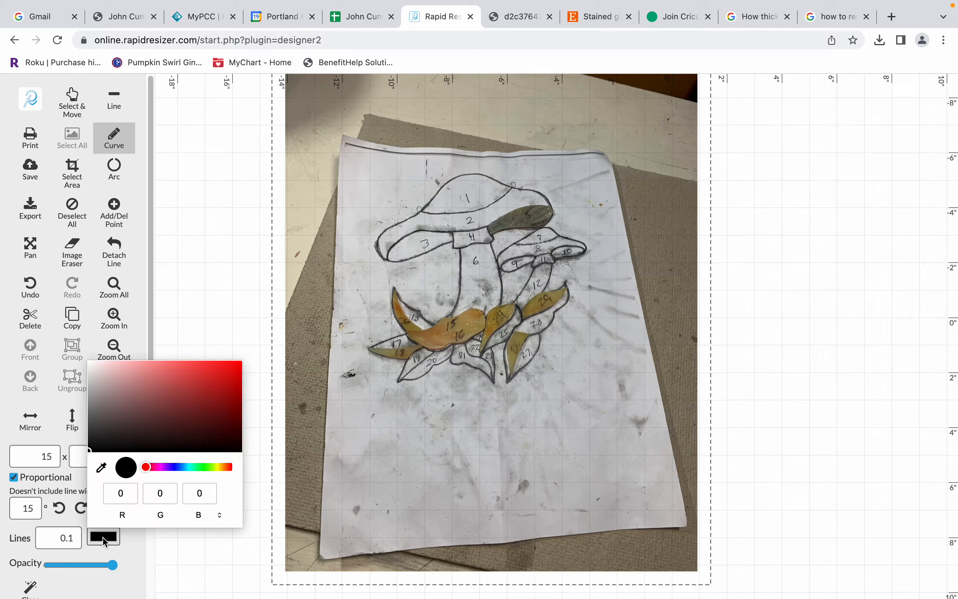
click(216, 375)
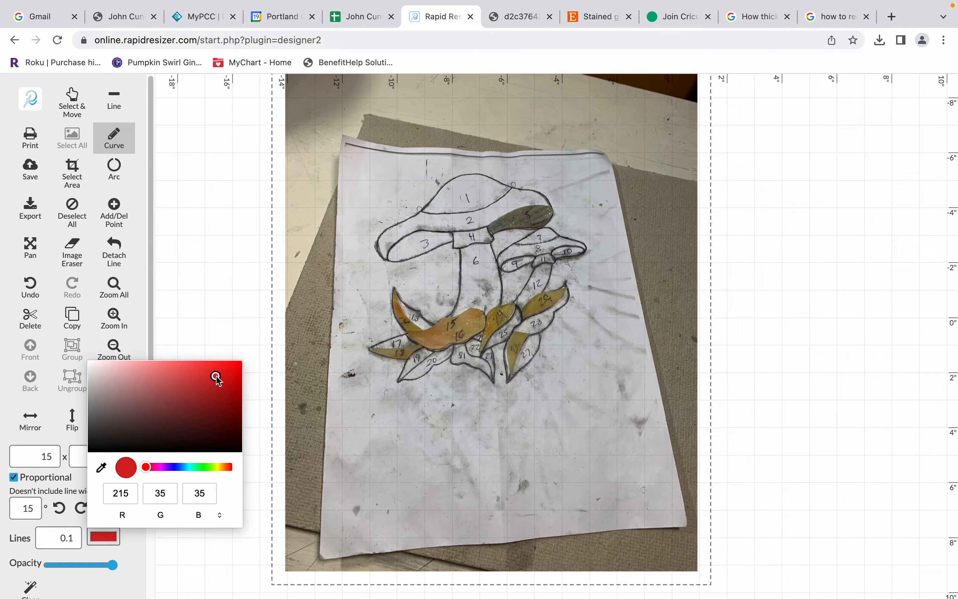
drag(221, 289, 243, 291)
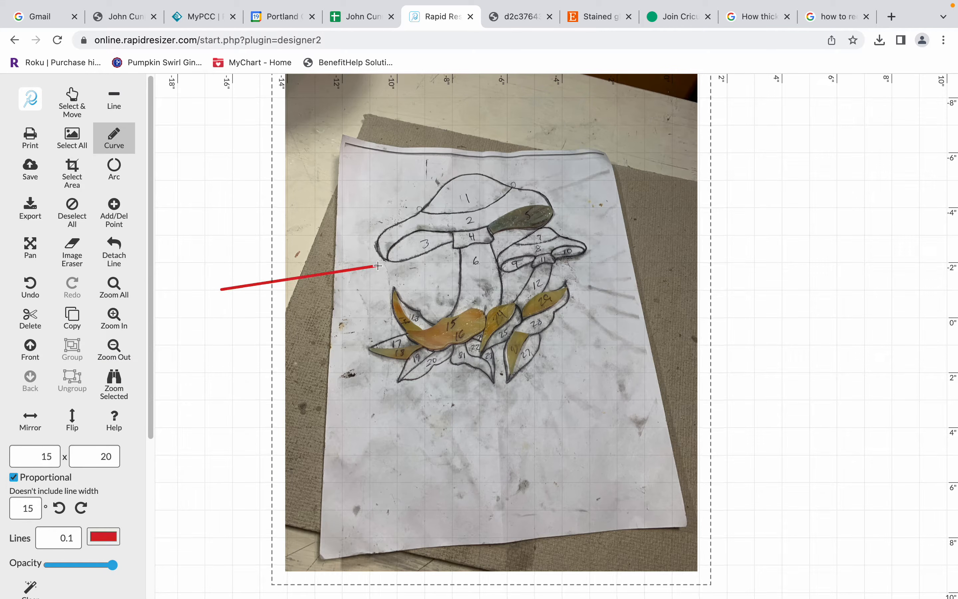
click(30, 289)
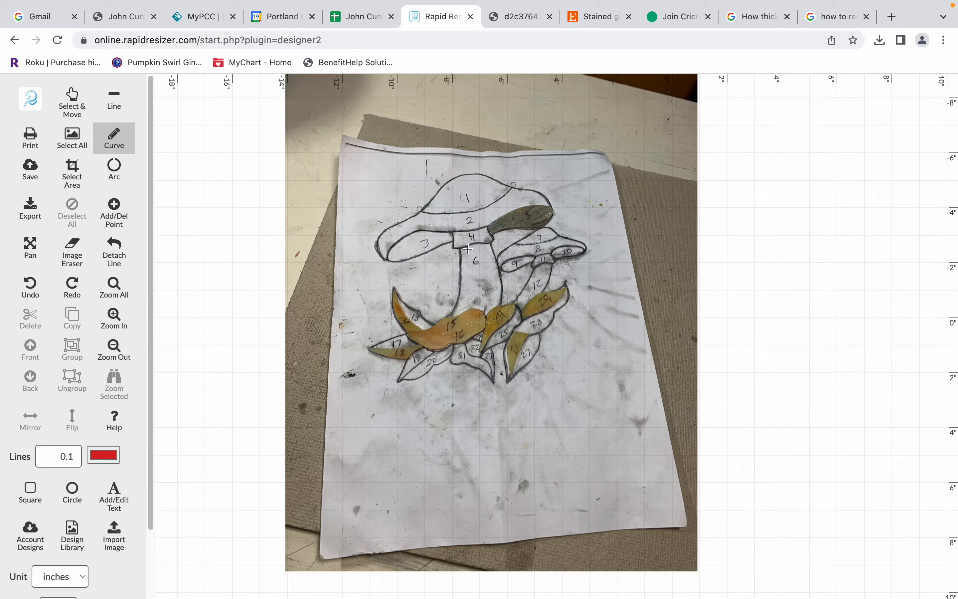
Step: Move the mushroom photo down and to the right so the large mushroom cap has space around it for close-up tracing
scroll(468, 249, up, 2)
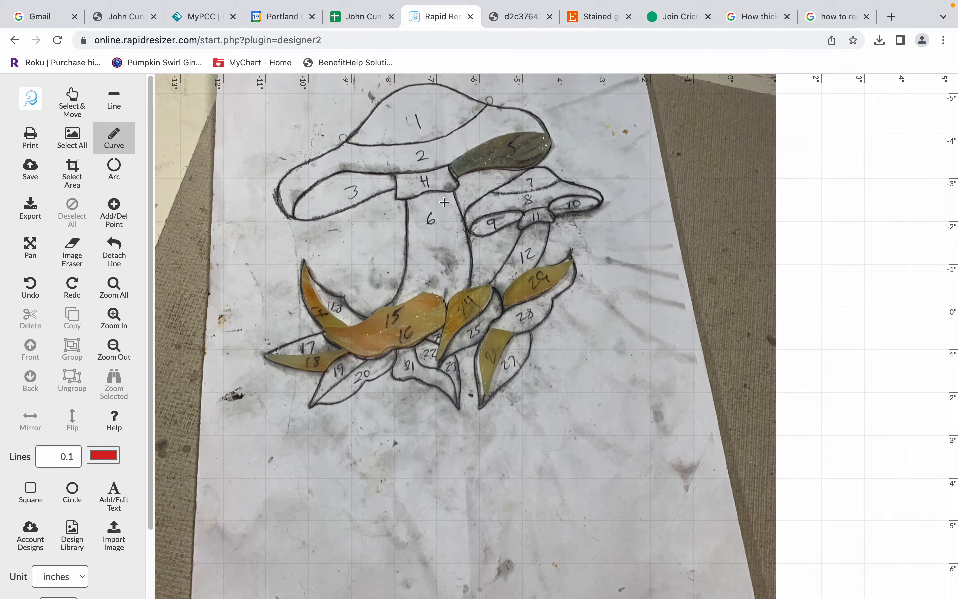
click(72, 102)
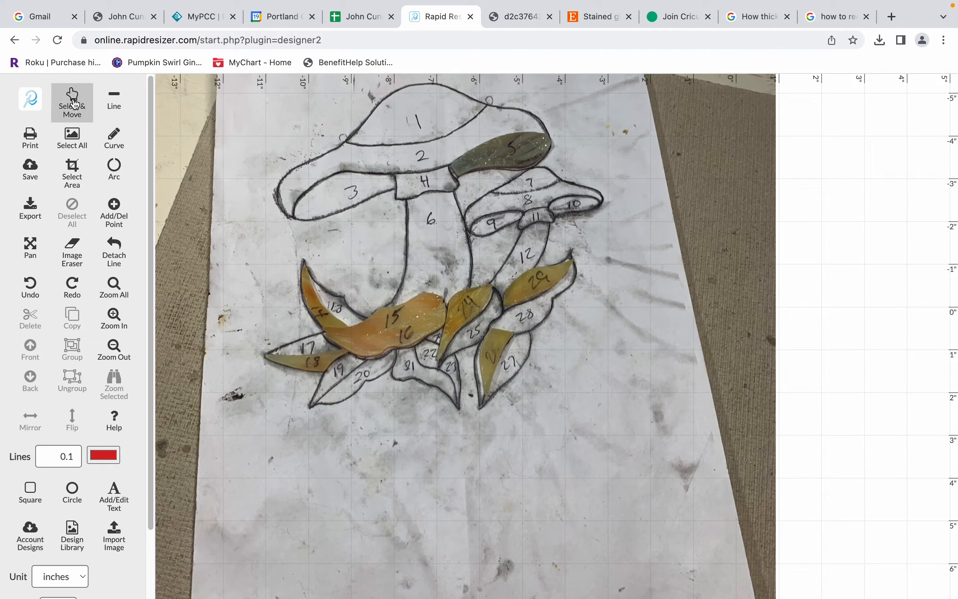
drag(407, 179, 451, 307)
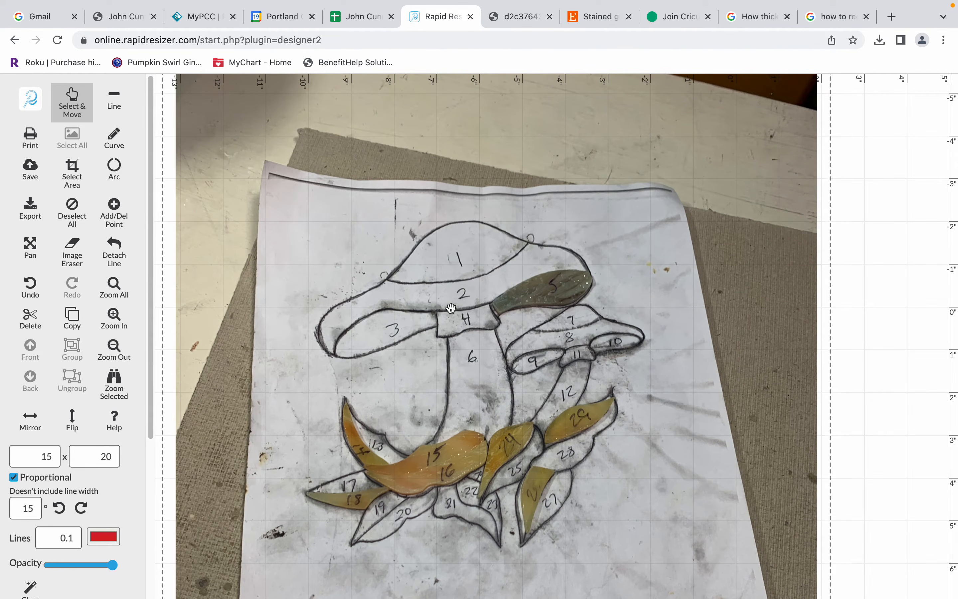
scroll(451, 308, up, 5)
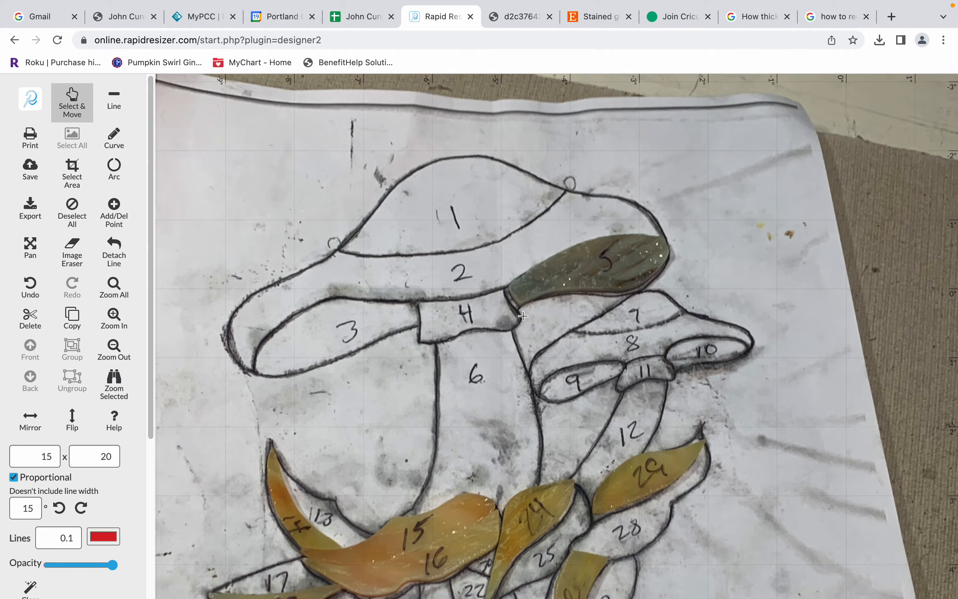
drag(522, 316, 566, 330)
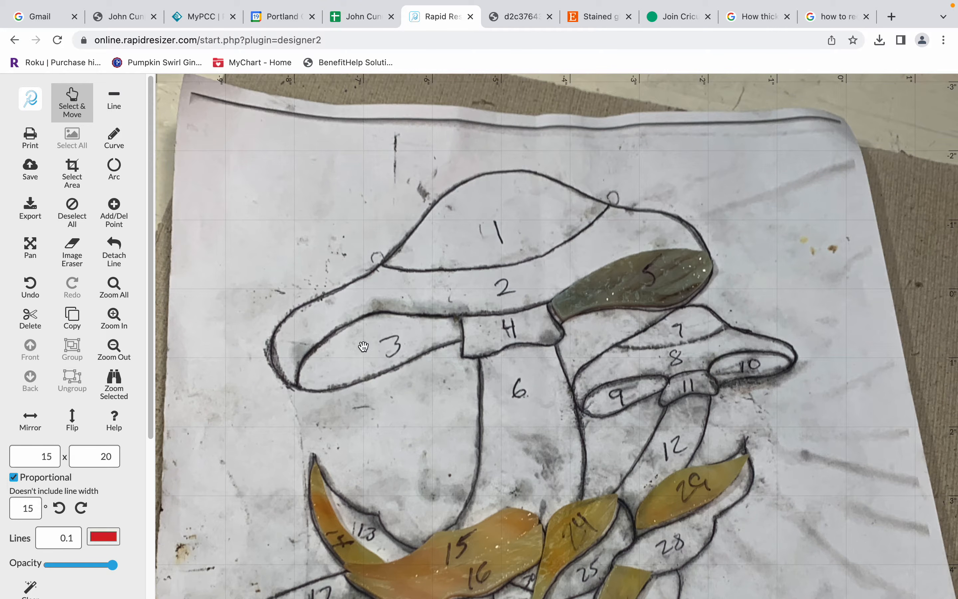
Step: Trace the large cap's upper outline as a curve about 6.5 inches wide, and piece 1's lower boundary about 3.3 inches wide
click(115, 137)
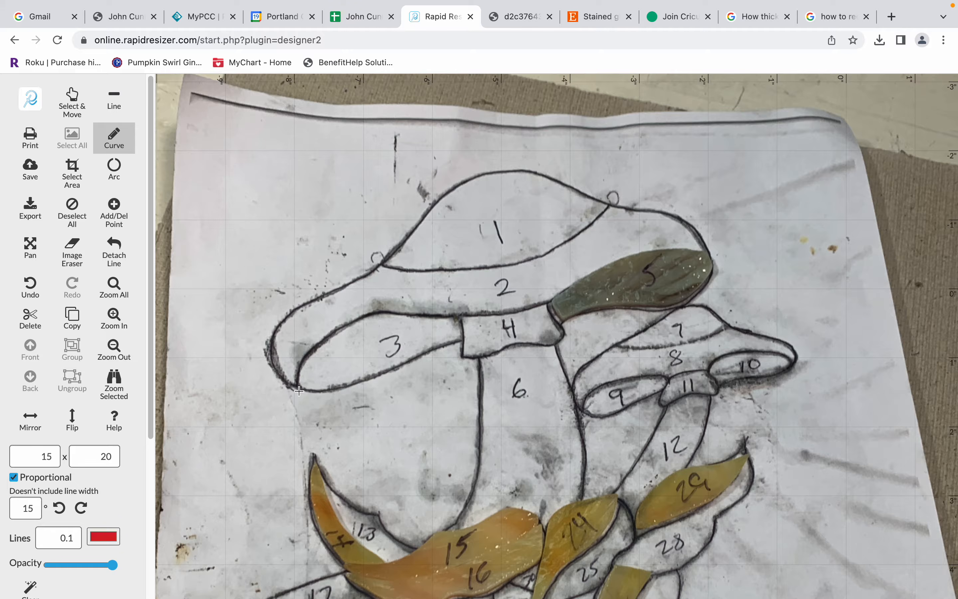
mouse_move(299, 390)
mouse_down()
mouse_move(271, 341)
mouse_move(298, 303)
mouse_move(409, 242)
mouse_move(430, 212)
mouse_move(488, 181)
mouse_move(520, 174)
mouse_move(583, 201)
mouse_move(650, 211)
mouse_move(716, 266)
mouse_up()
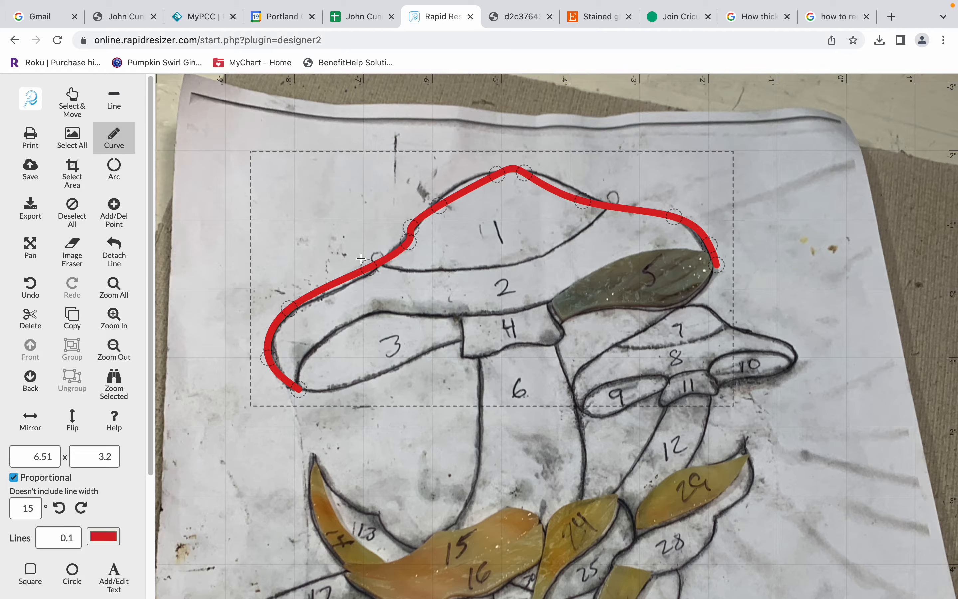
mouse_move(380, 268)
mouse_down()
mouse_move(539, 255)
mouse_move(608, 203)
mouse_up()
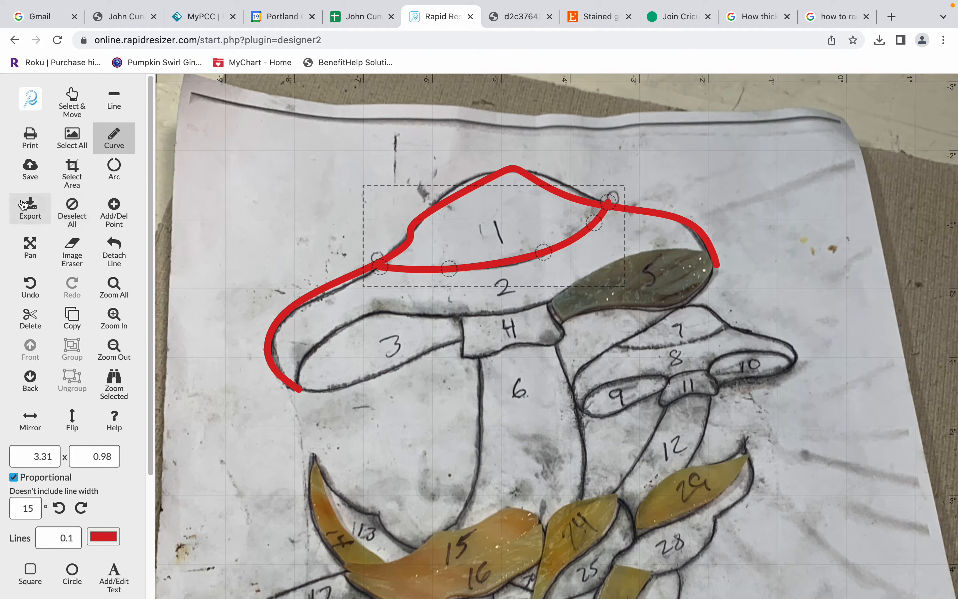
Step: Reshape the traced cap outline by moving its points on the left side of piece 1 onto the drawn dome
click(75, 102)
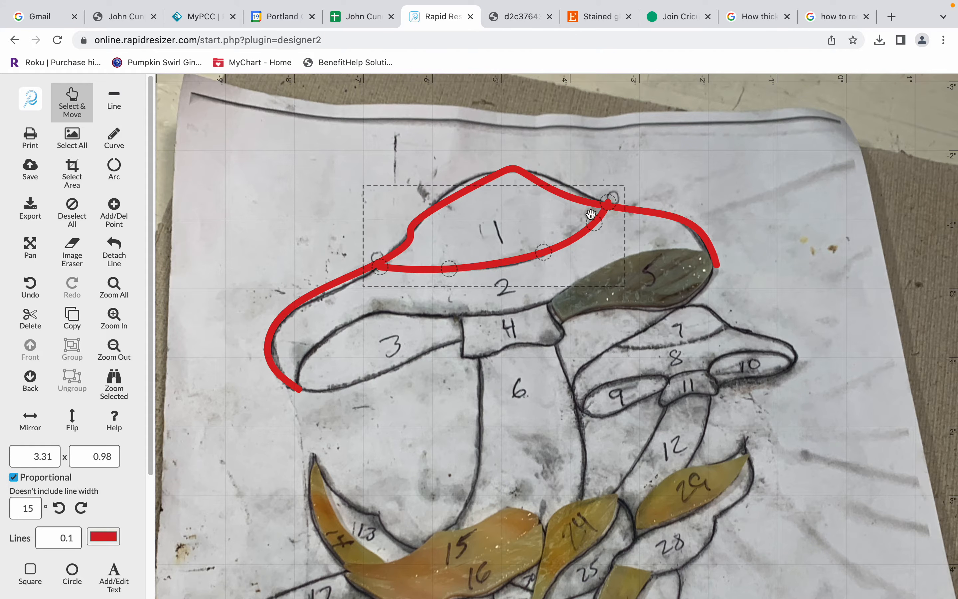
click(698, 226)
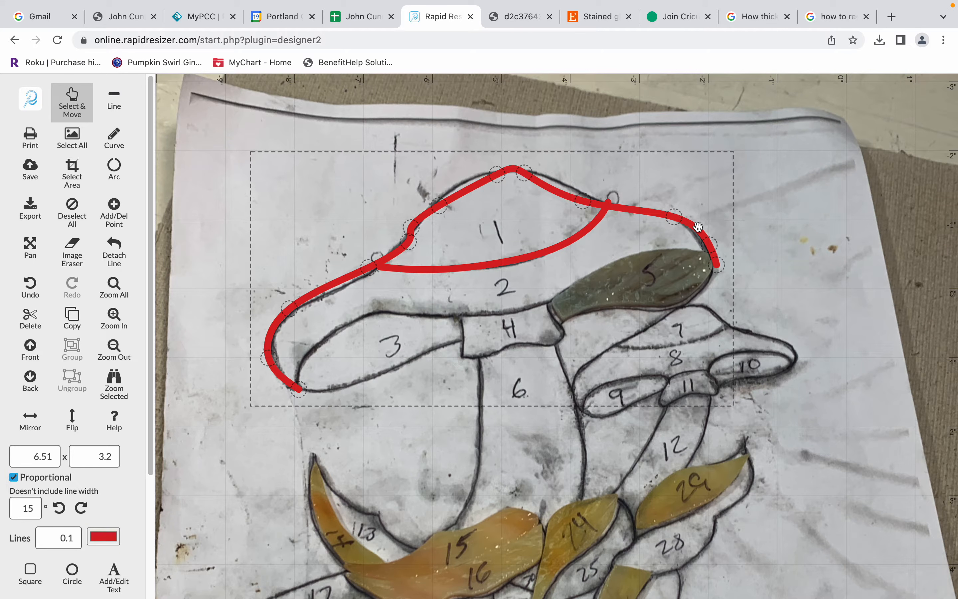
click(794, 248)
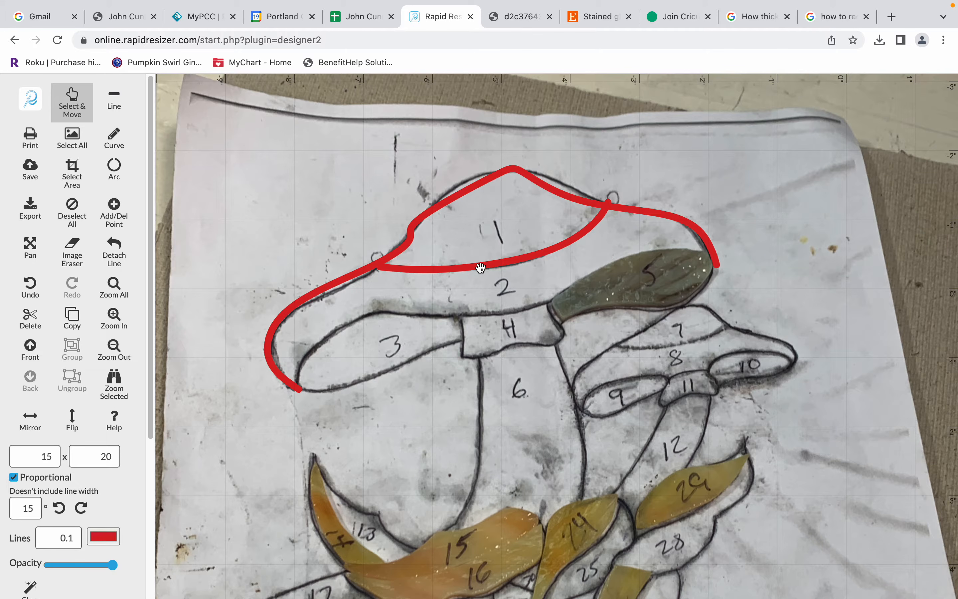
scroll(481, 268, down, 5)
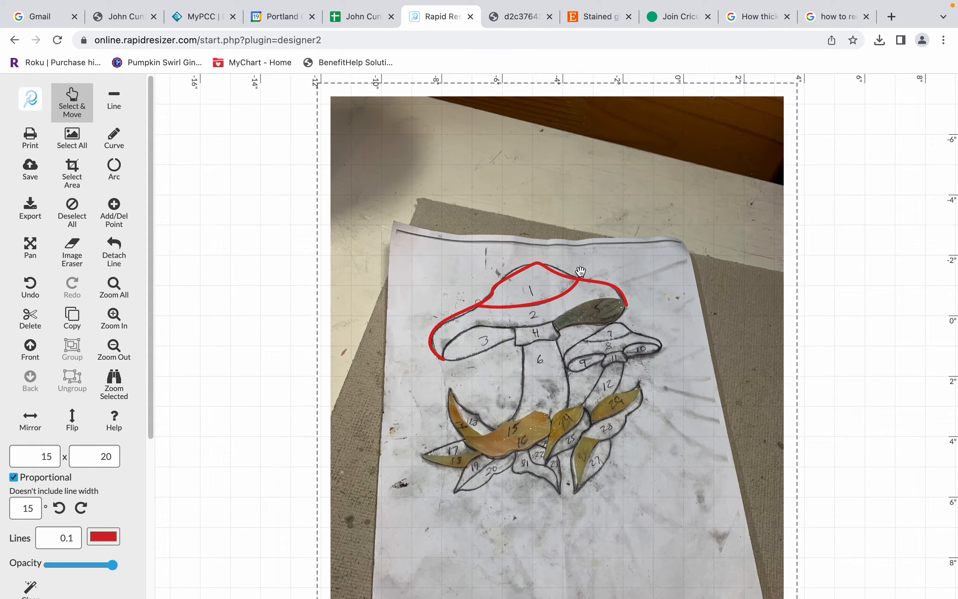
click(581, 272)
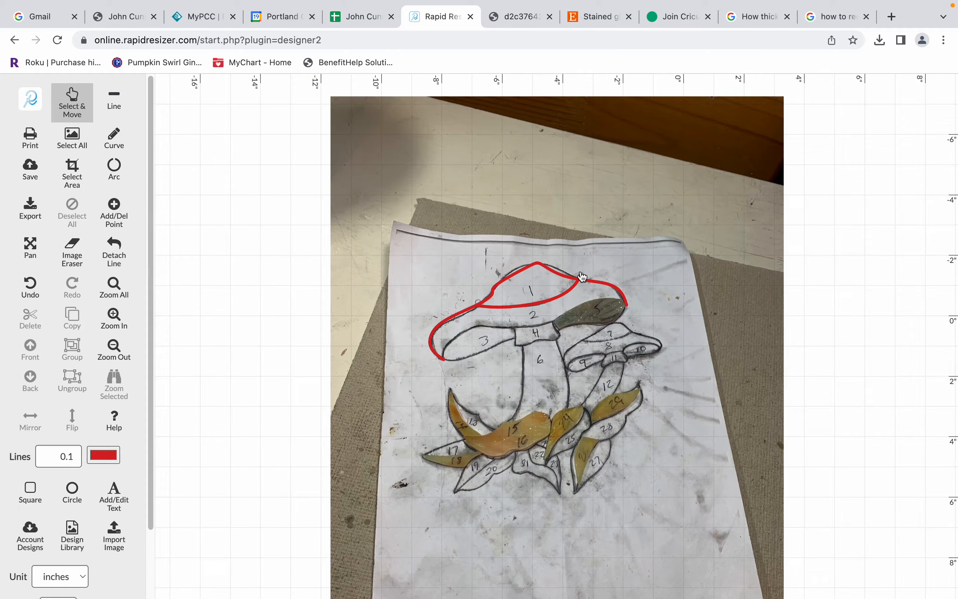
scroll(582, 276, up, 5)
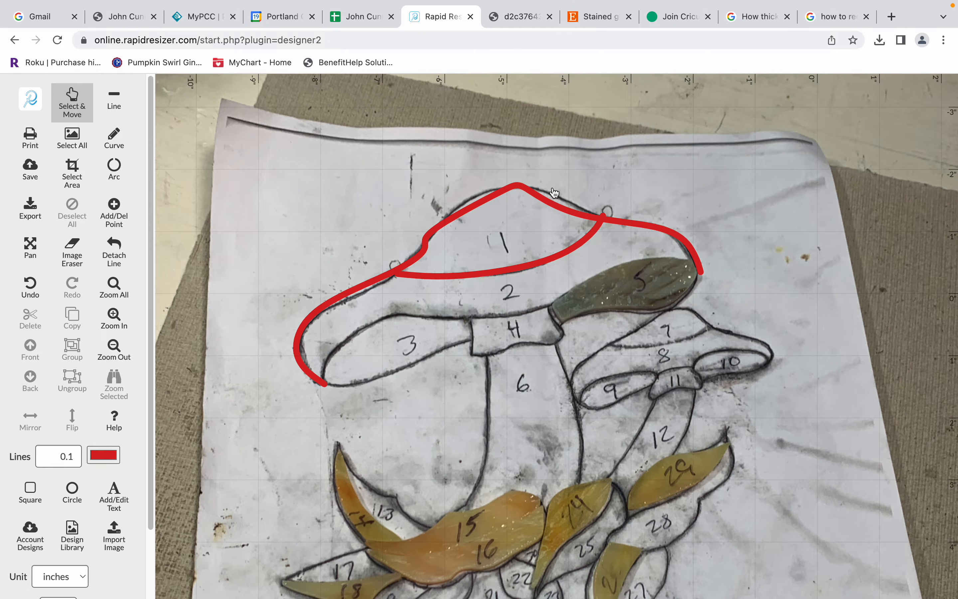
click(548, 203)
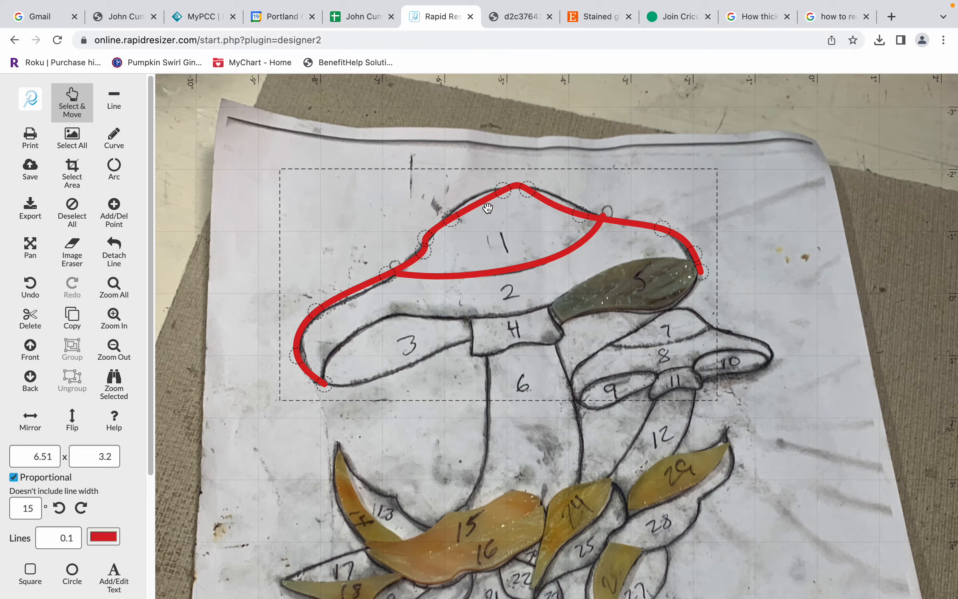
drag(454, 220, 474, 196)
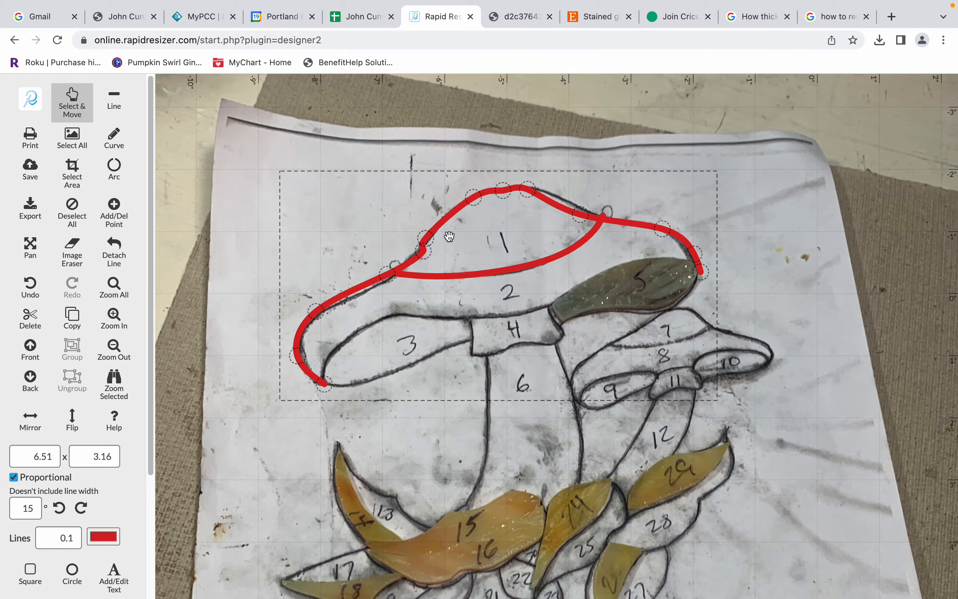
drag(426, 239, 441, 227)
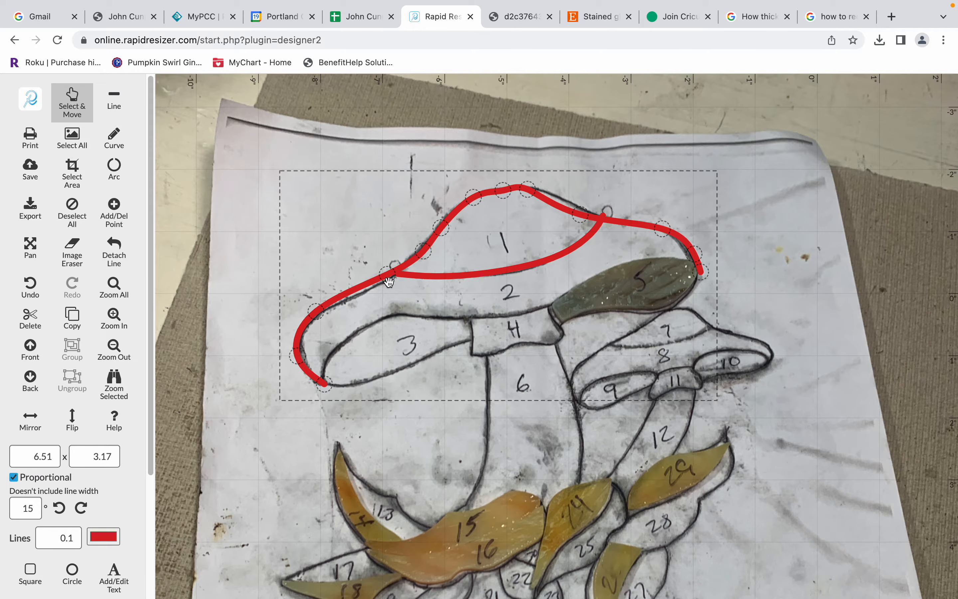
Step: Fit the cap outline's points along its left slope and edge to the drawing, and undo the shift of the whole curve
drag(383, 279, 357, 292)
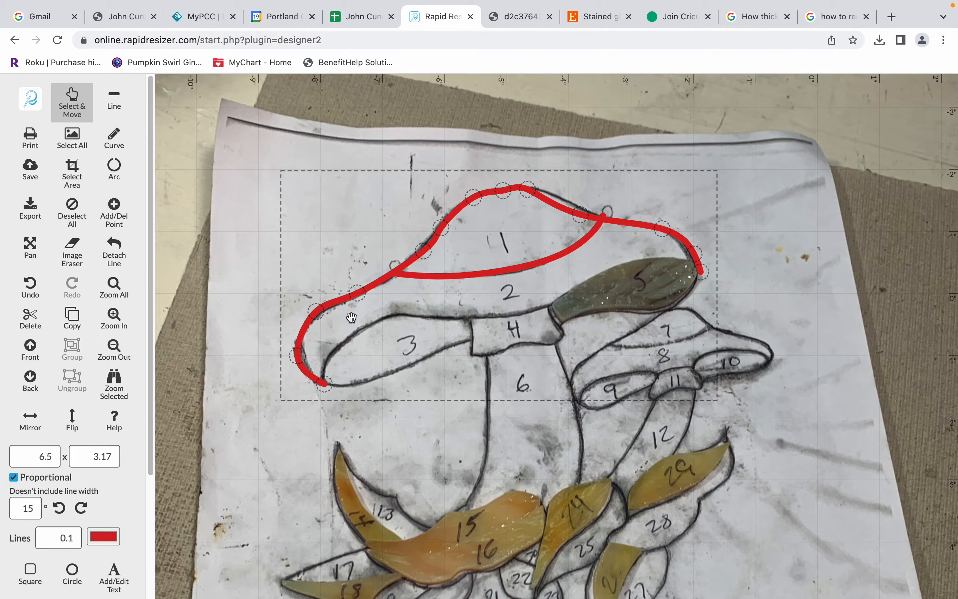
drag(298, 355, 297, 348)
drag(321, 385, 313, 386)
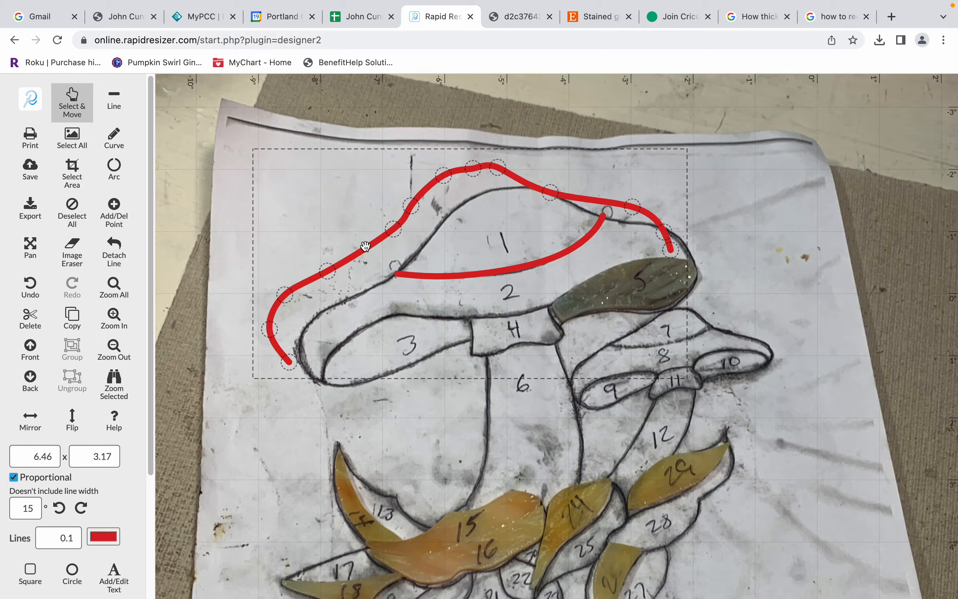
click(31, 287)
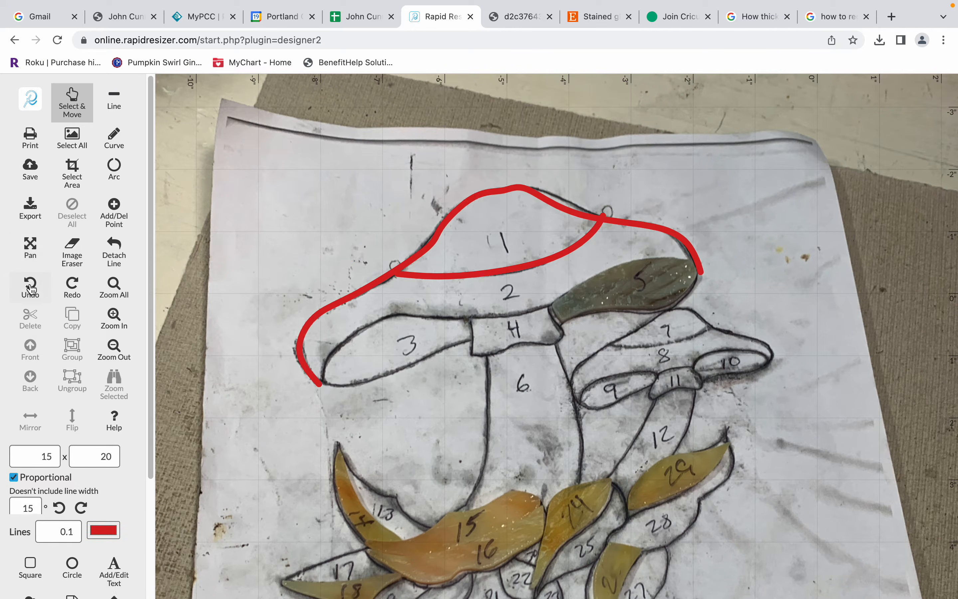
click(375, 285)
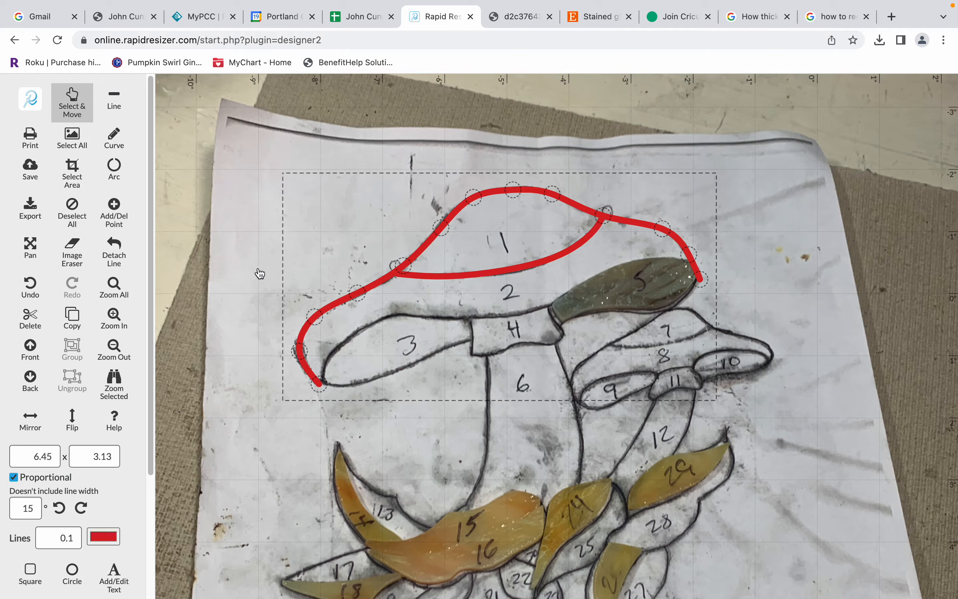
click(531, 245)
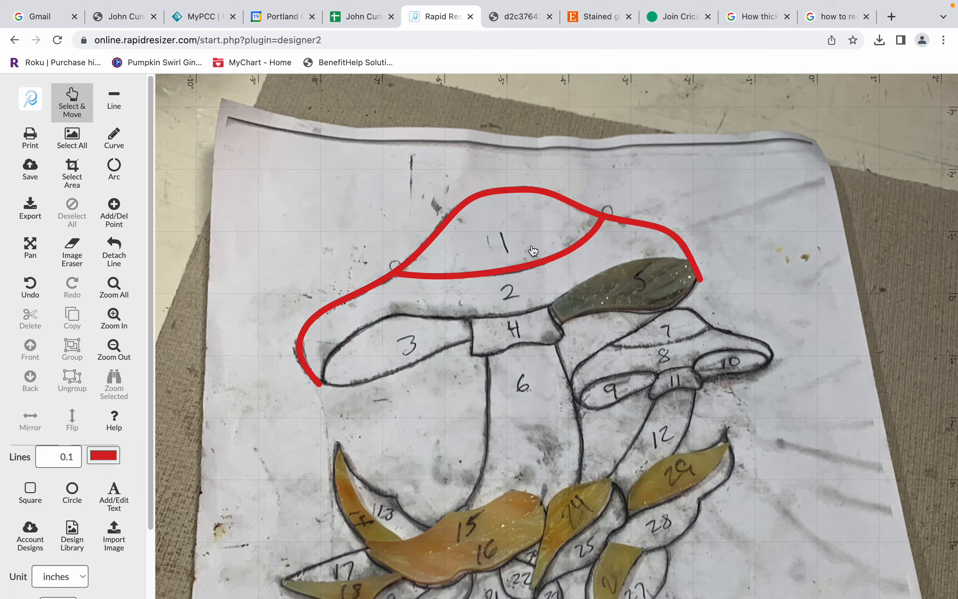
Step: Adjust the points and right end of the curve between pieces 1 and 2 to match the drawn line
click(515, 271)
drag(549, 264, 535, 275)
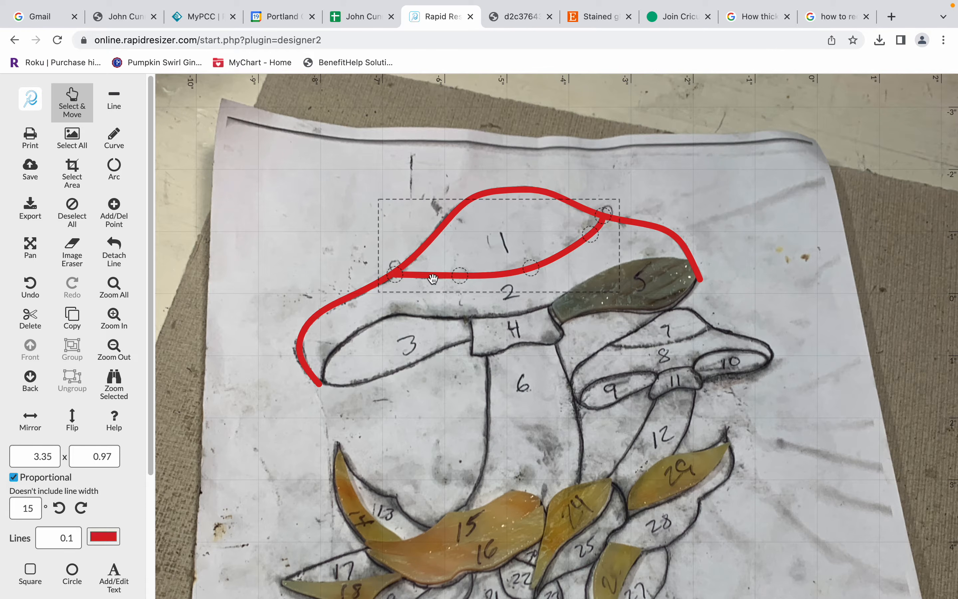
drag(454, 276, 448, 279)
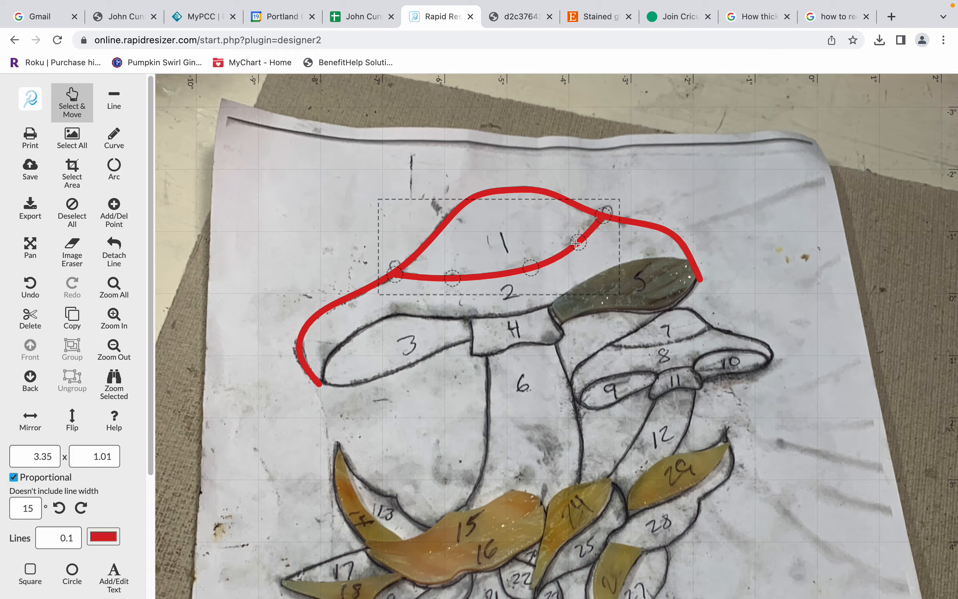
mouse_move(603, 215)
mouse_down()
mouse_move(616, 204)
mouse_move(602, 217)
mouse_up()
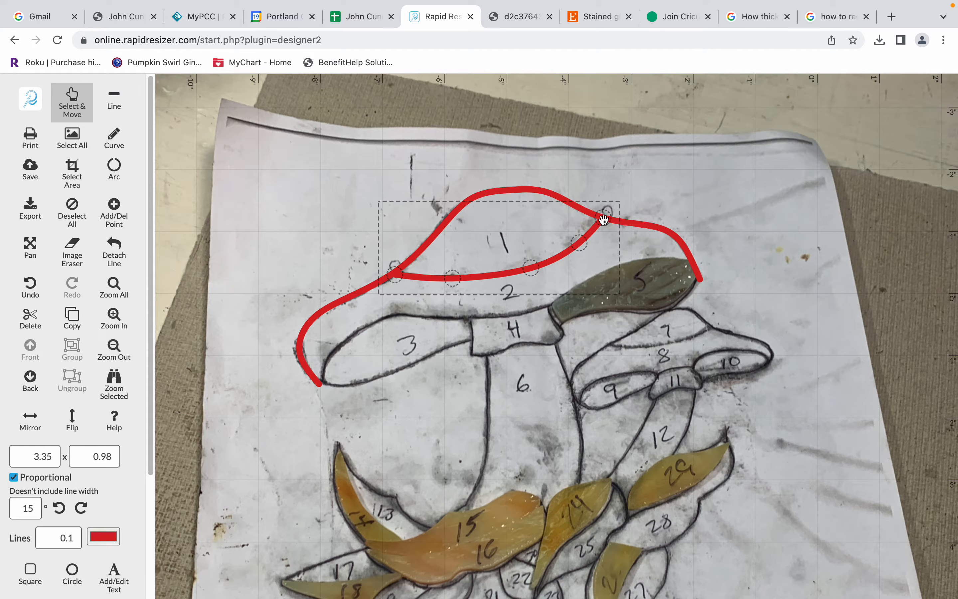
Step: Detach the curve below piece 1 from the cap outline, and reposition its right end point on the outline
click(113, 249)
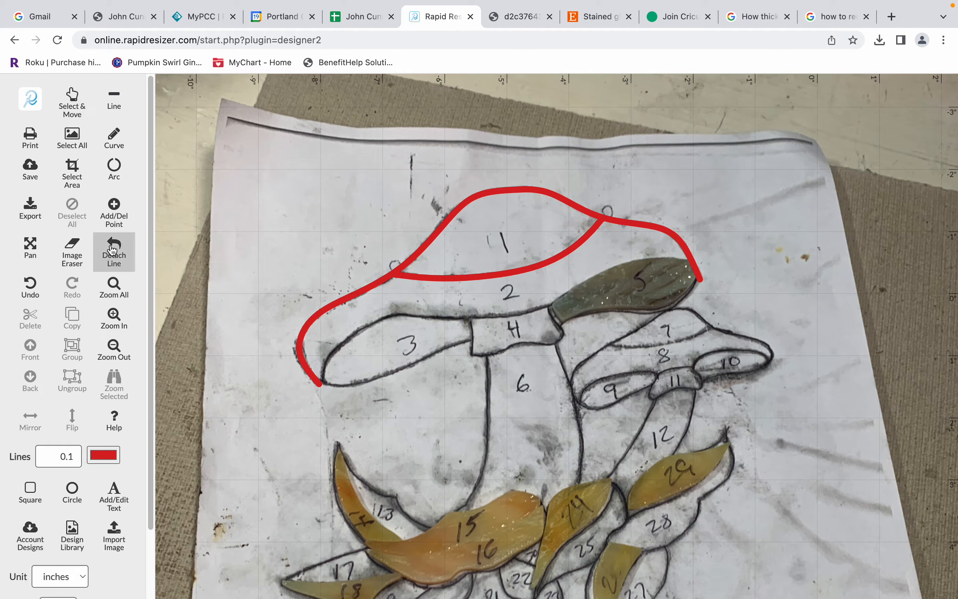
click(597, 231)
click(71, 103)
click(605, 220)
mouse_move(606, 220)
mouse_down()
mouse_move(605, 237)
mouse_move(595, 213)
mouse_move(606, 225)
mouse_move(603, 215)
mouse_up()
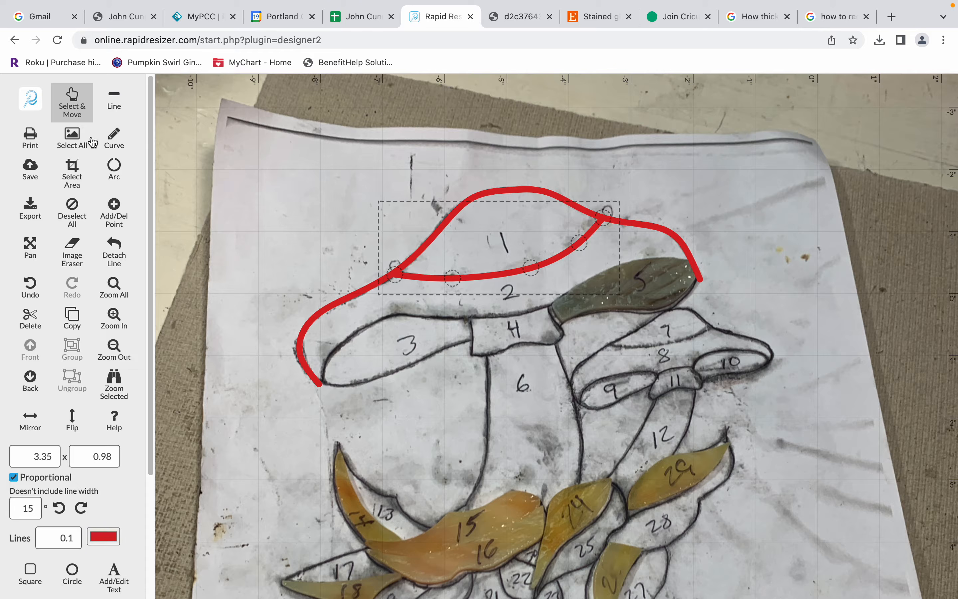
Step: Trace the lower edges of piece 3 and piece 5 as curves about 2.5 and 2.2 inches wide
click(115, 142)
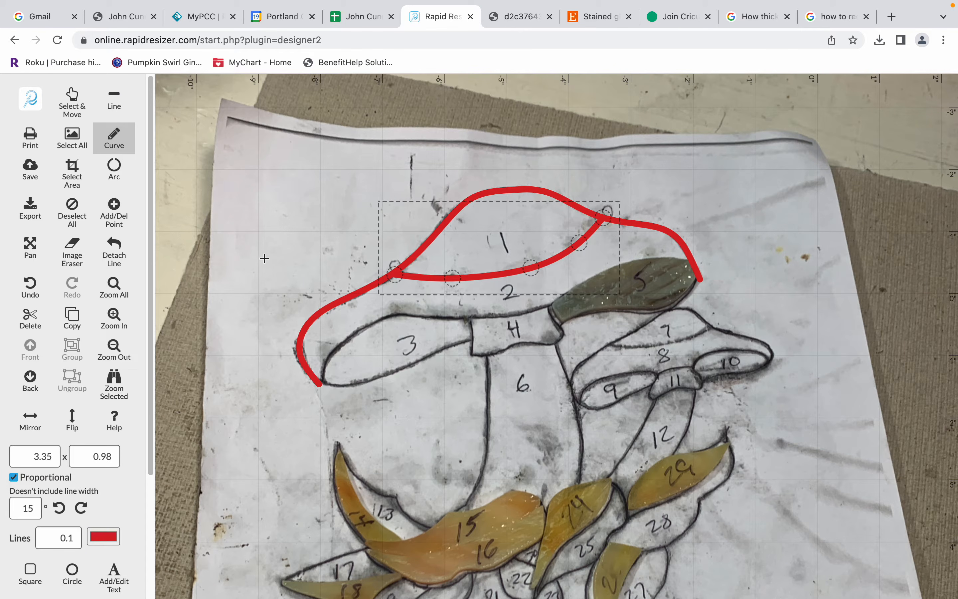
mouse_move(323, 386)
mouse_down()
mouse_move(398, 379)
mouse_move(475, 335)
mouse_up()
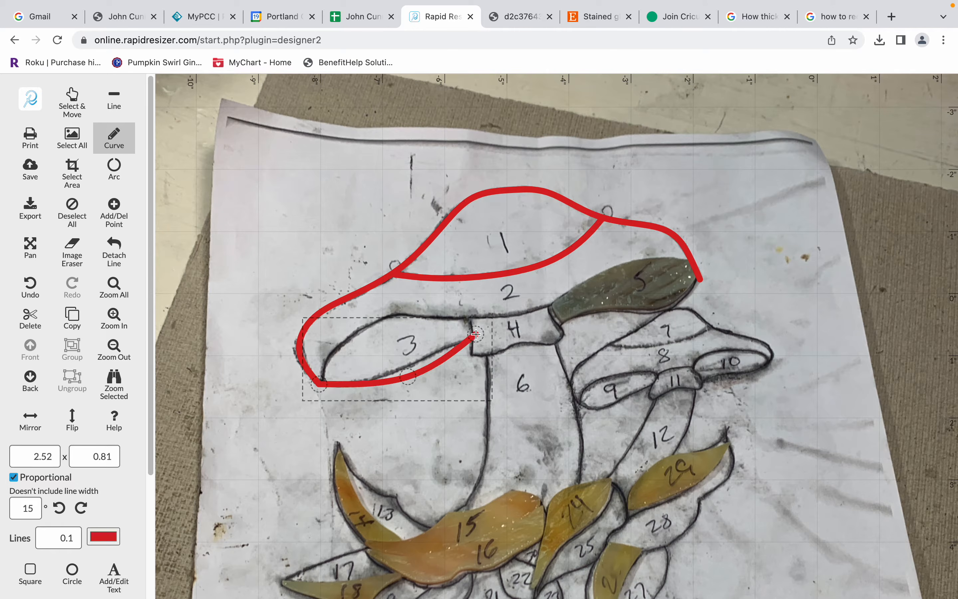
mouse_move(563, 326)
mouse_down()
mouse_move(665, 308)
mouse_move(700, 282)
mouse_up()
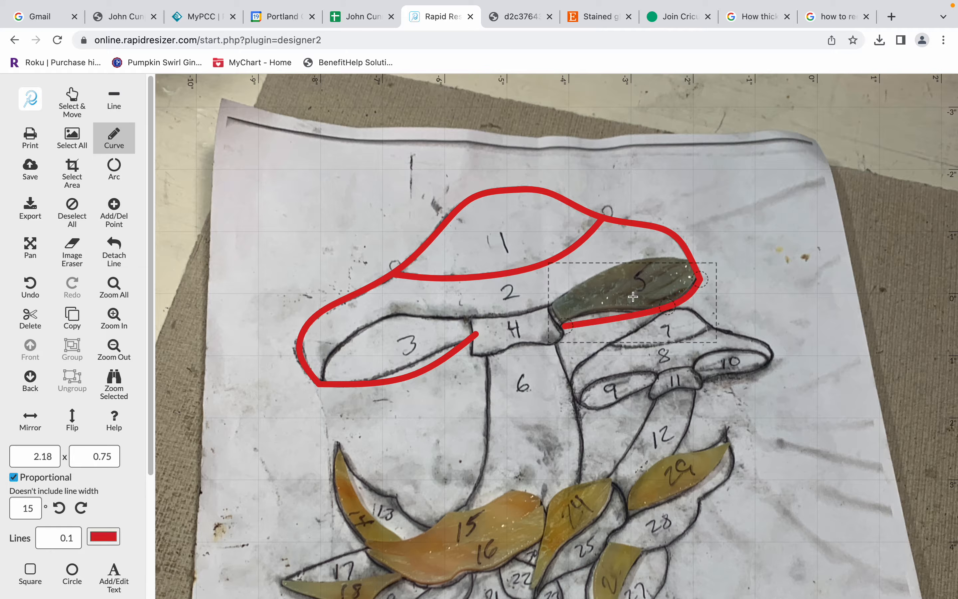
Step: Trace the upper edges of pieces 3, 4 and 5 as one curve about 5.8 inches wide and 2 inches high
mouse_move(327, 381)
mouse_down()
mouse_move(366, 323)
mouse_move(413, 316)
mouse_up()
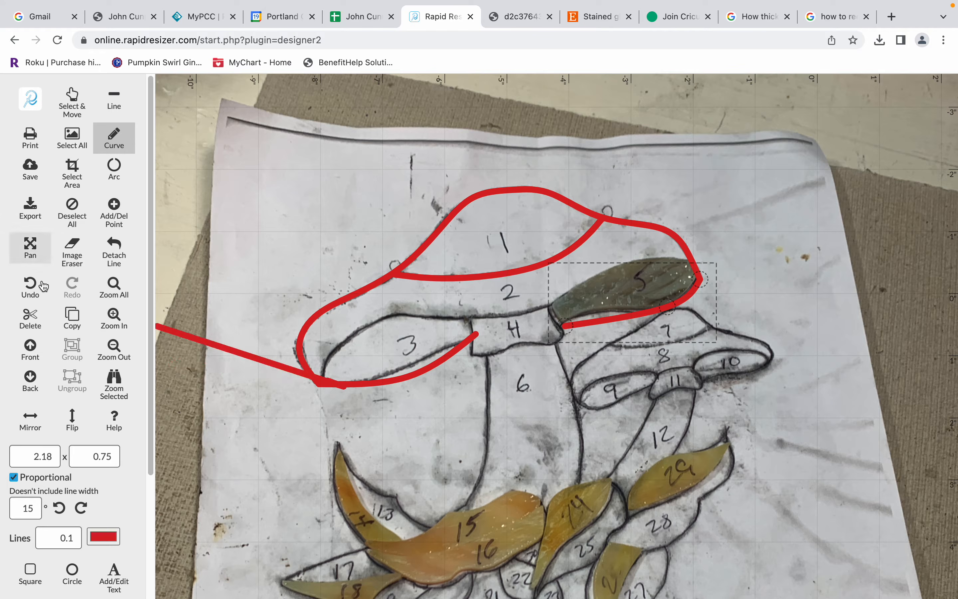
click(27, 287)
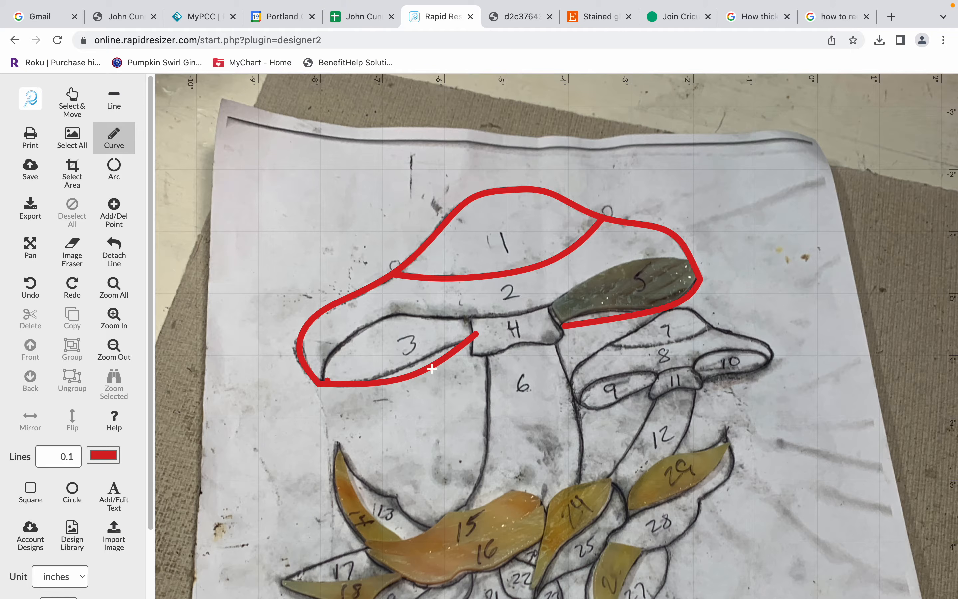
mouse_move(326, 358)
mouse_down()
mouse_move(380, 313)
mouse_move(441, 316)
mouse_up()
mouse_move(472, 320)
mouse_down()
mouse_move(550, 303)
mouse_move(617, 274)
mouse_up()
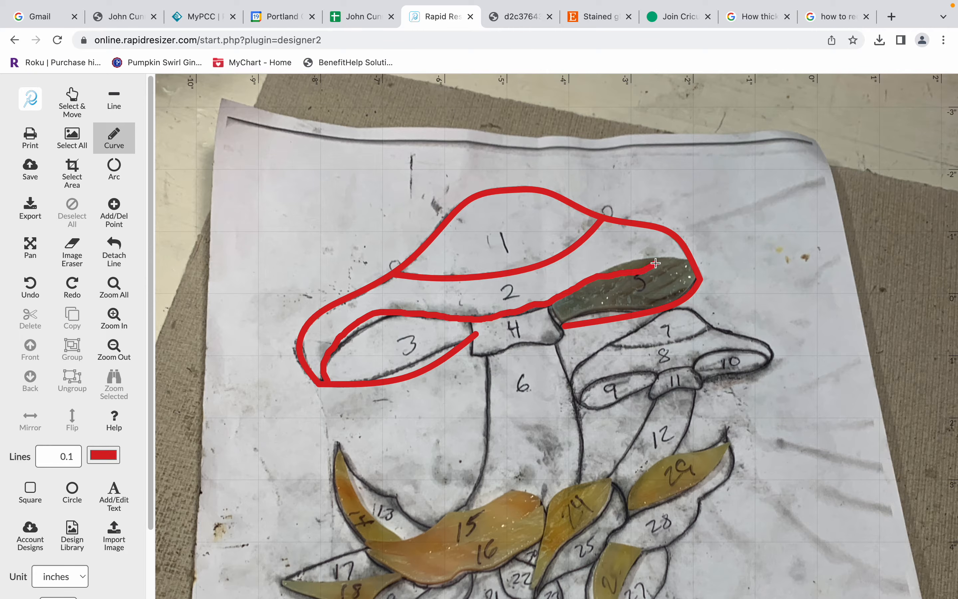
drag(684, 259, 687, 256)
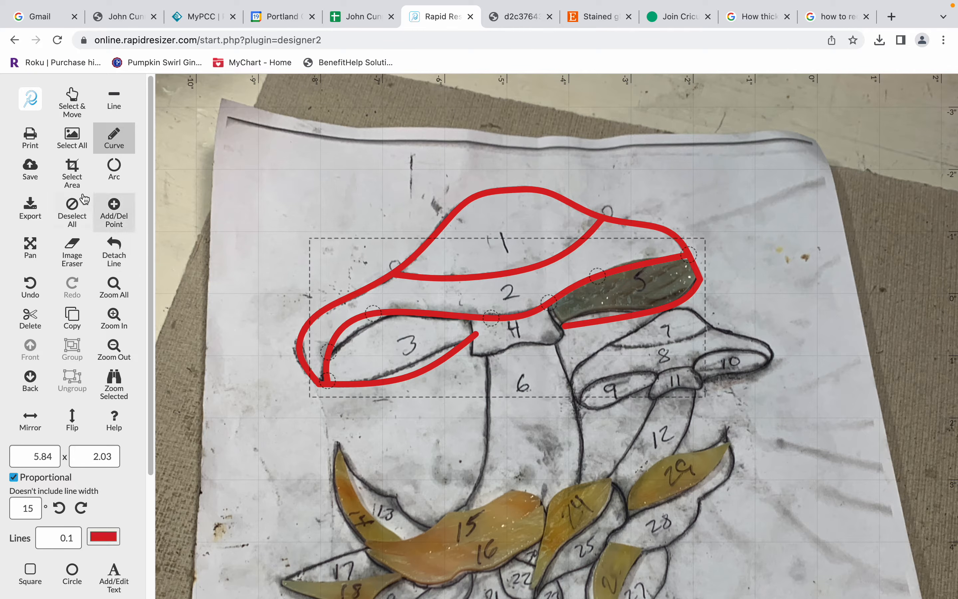
Step: Fit the curve above pieces 3 and 4 to the drawn line by moving its points and adding one between them
click(75, 102)
drag(370, 314, 406, 313)
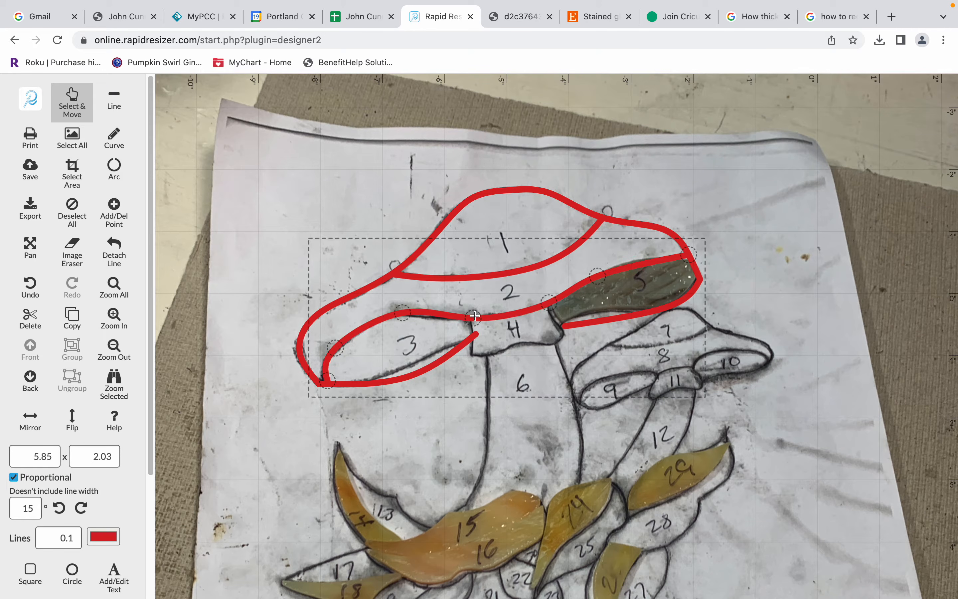
drag(459, 316, 494, 315)
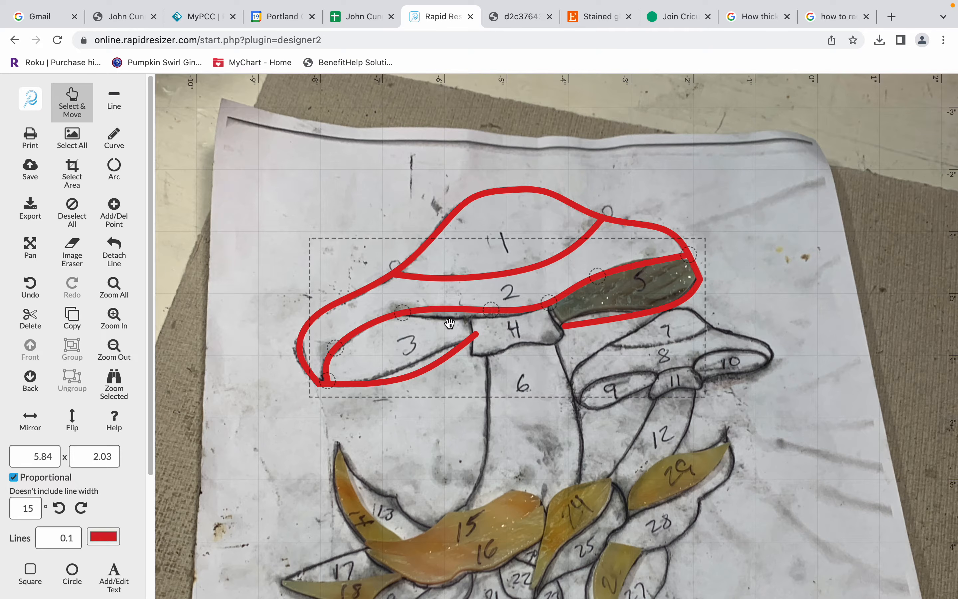
click(113, 213)
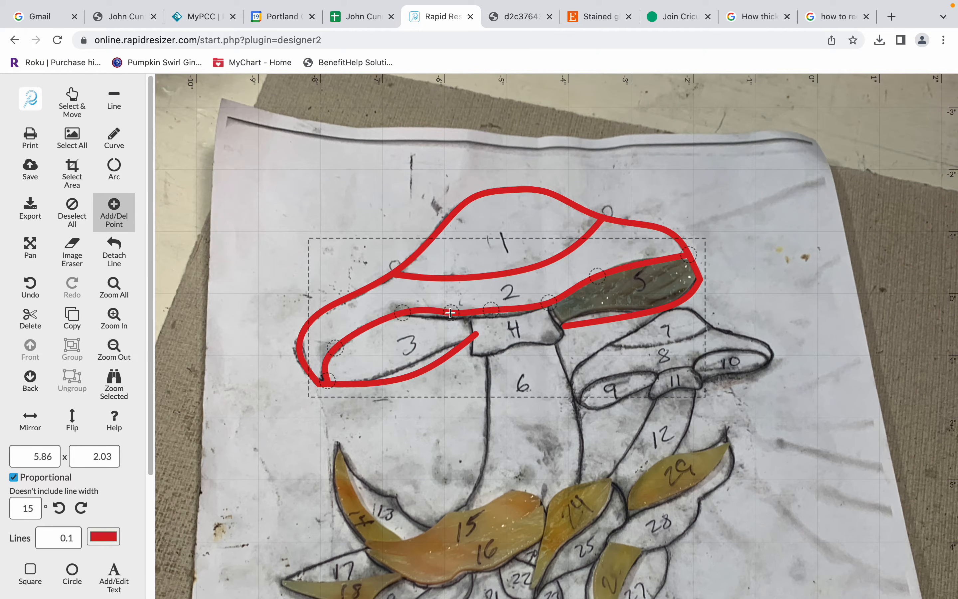
click(71, 104)
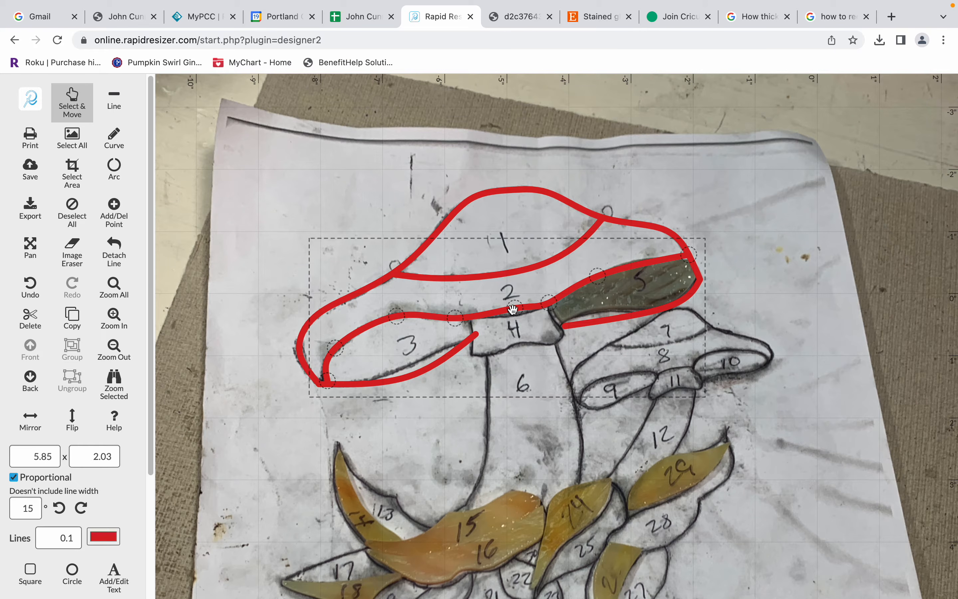
drag(516, 318, 517, 318)
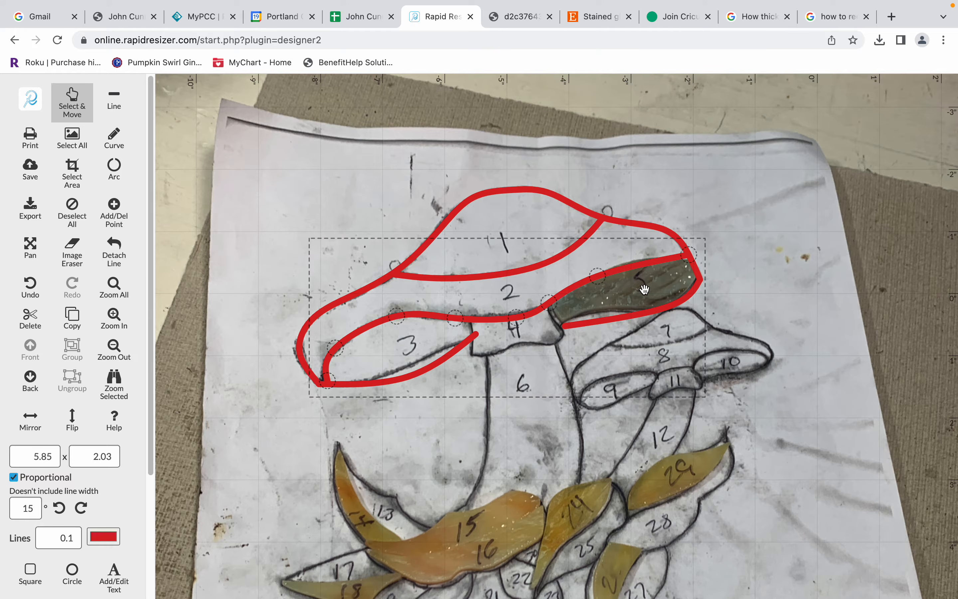
Step: Add a point to piece 5's lower curve and reposition its right end to follow the drawn cap edge
click(665, 305)
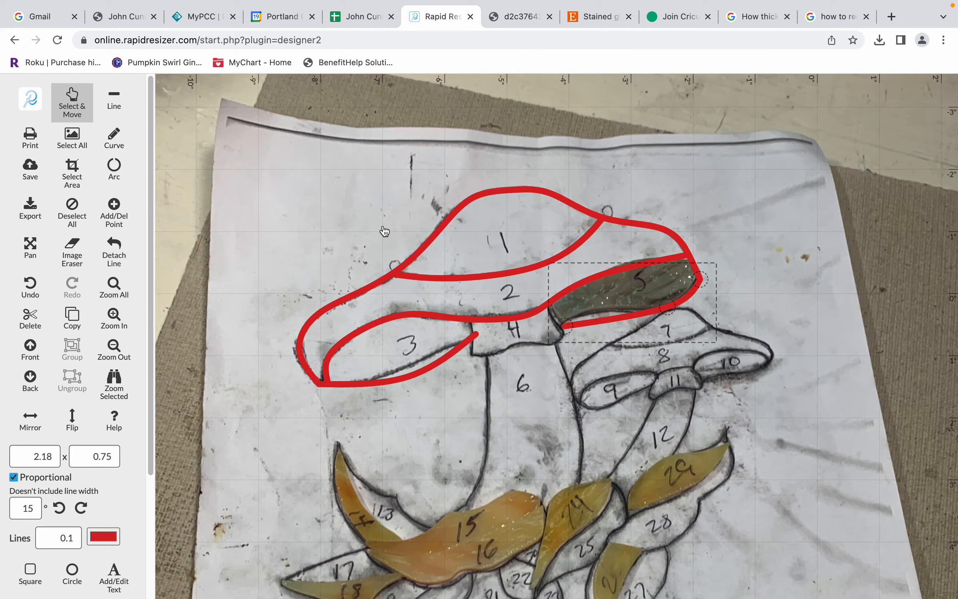
click(112, 218)
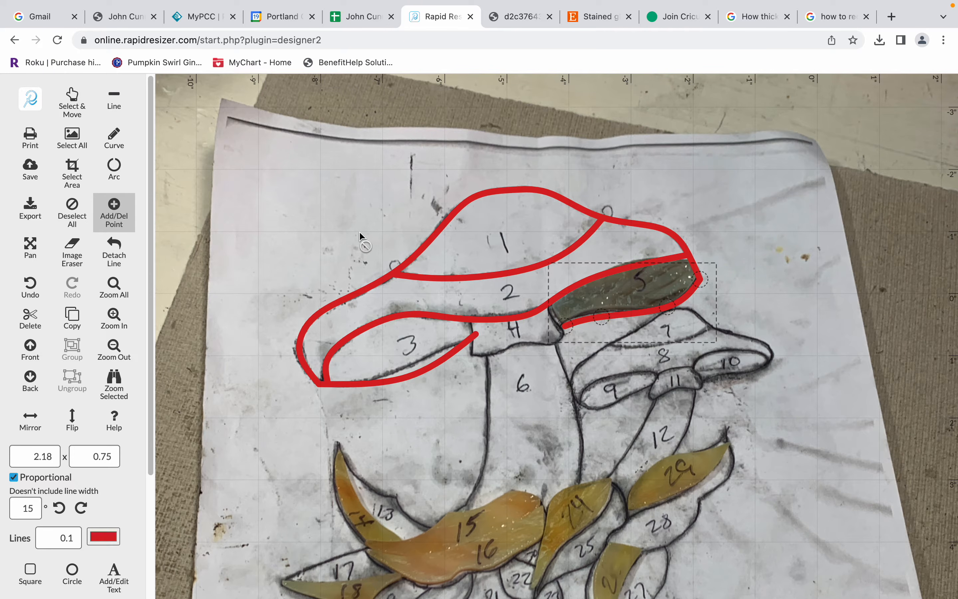
click(73, 103)
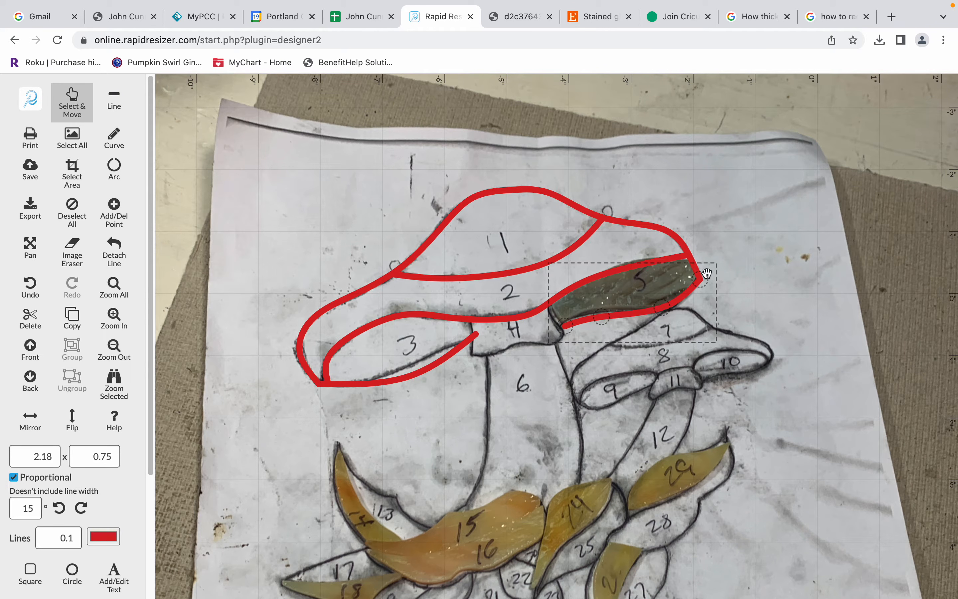
drag(697, 279, 689, 277)
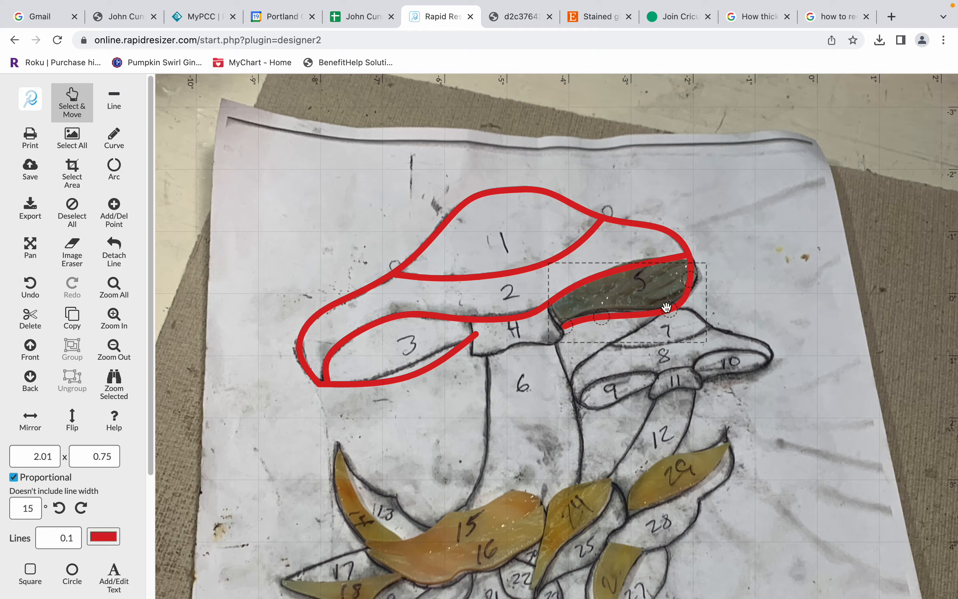
drag(692, 281, 695, 274)
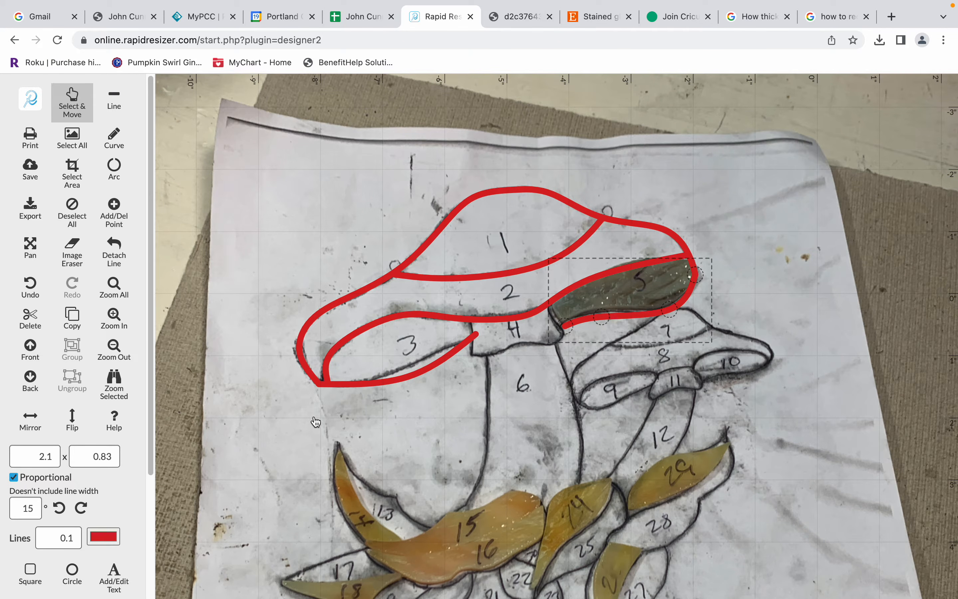
Step: Reposition the left end of piece 3's lower curve and pull its middle point up onto the drawn line
click(317, 381)
mouse_move(317, 381)
mouse_down()
mouse_move(334, 387)
mouse_move(325, 382)
mouse_up()
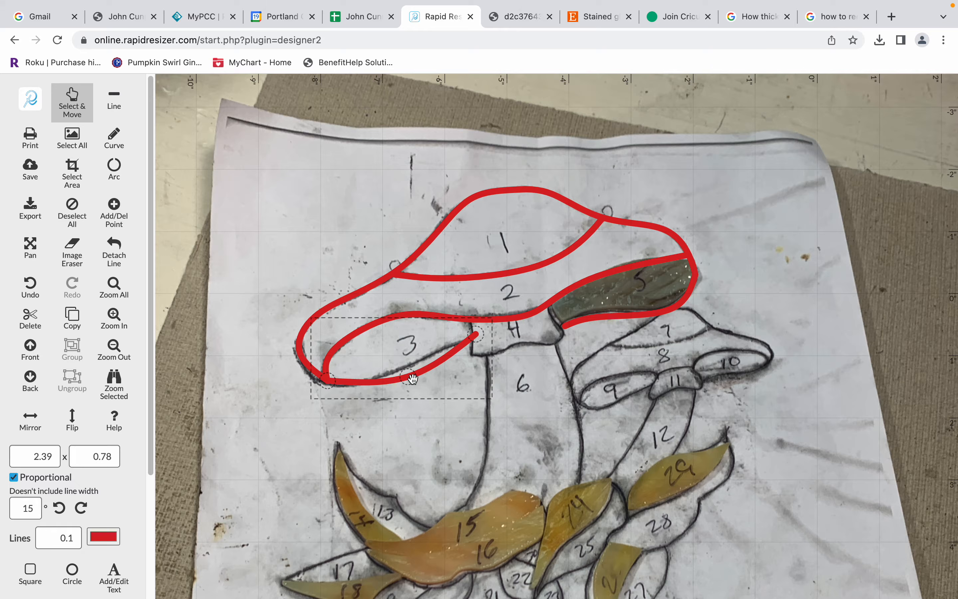
drag(410, 377, 402, 367)
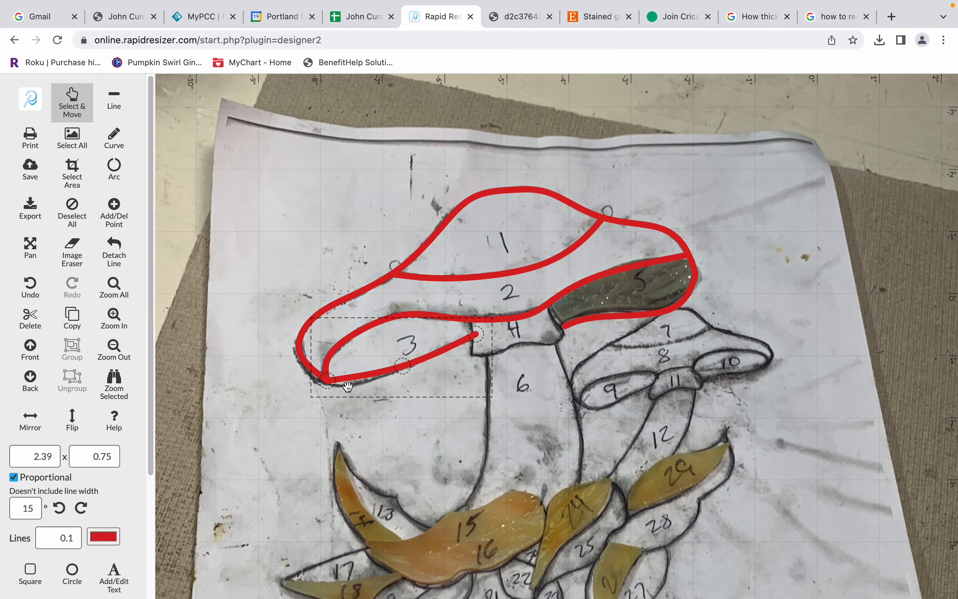
drag(329, 385, 340, 391)
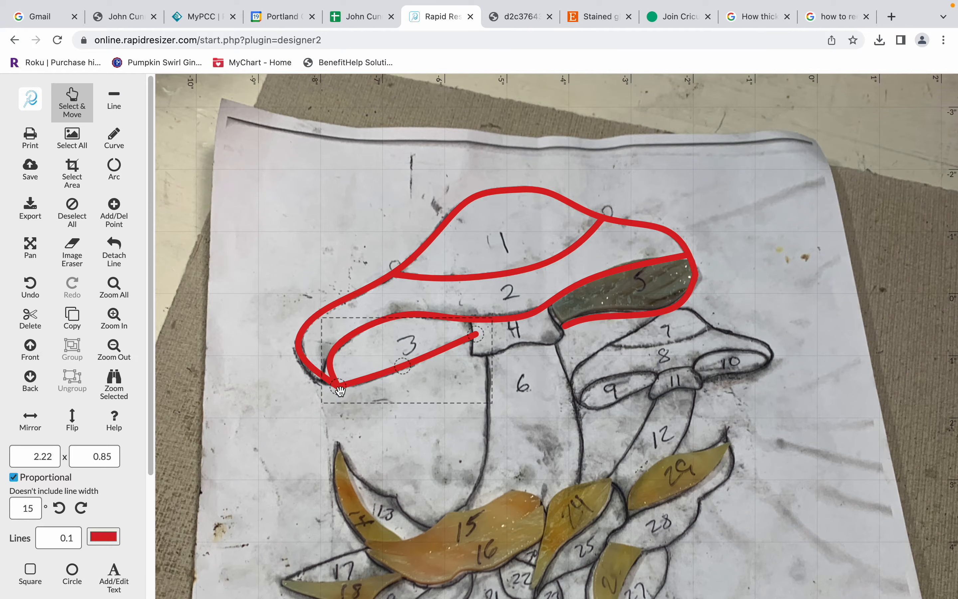
Step: Fit the cap outline's left edge by shifting its outermost point, adding one near the lower corner and repositioning that corner
click(298, 339)
drag(300, 357, 298, 352)
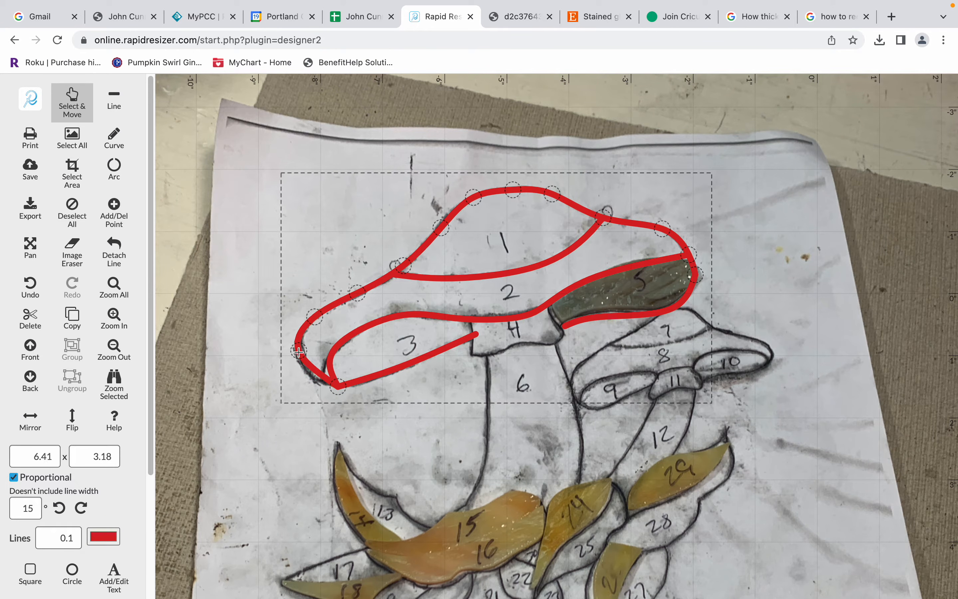
click(115, 212)
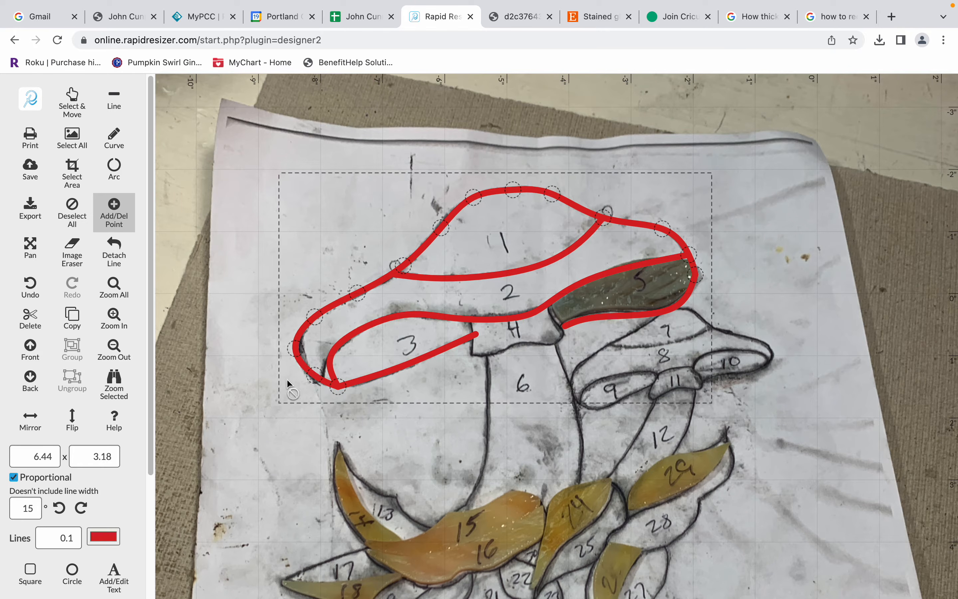
click(75, 91)
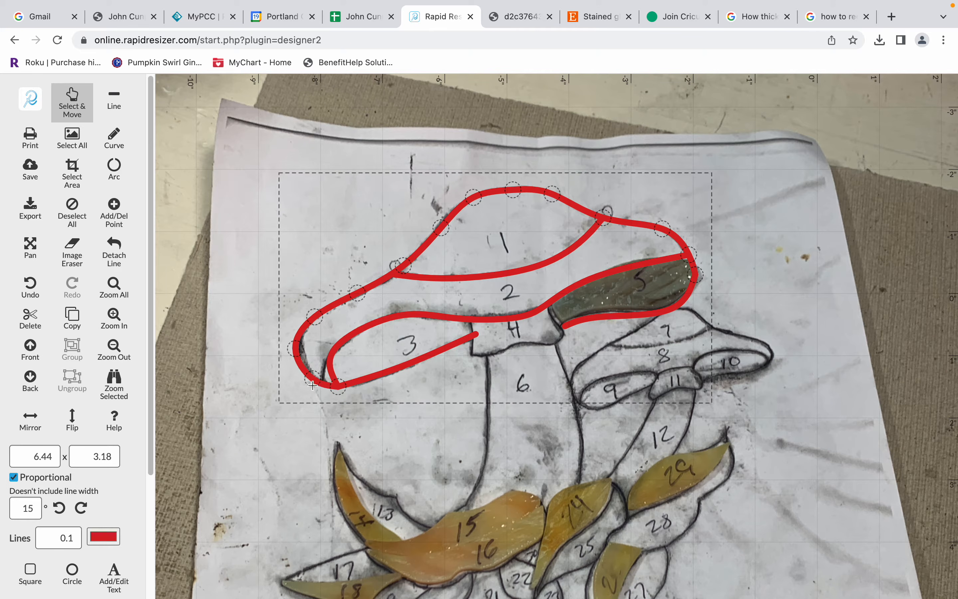
drag(333, 384, 321, 382)
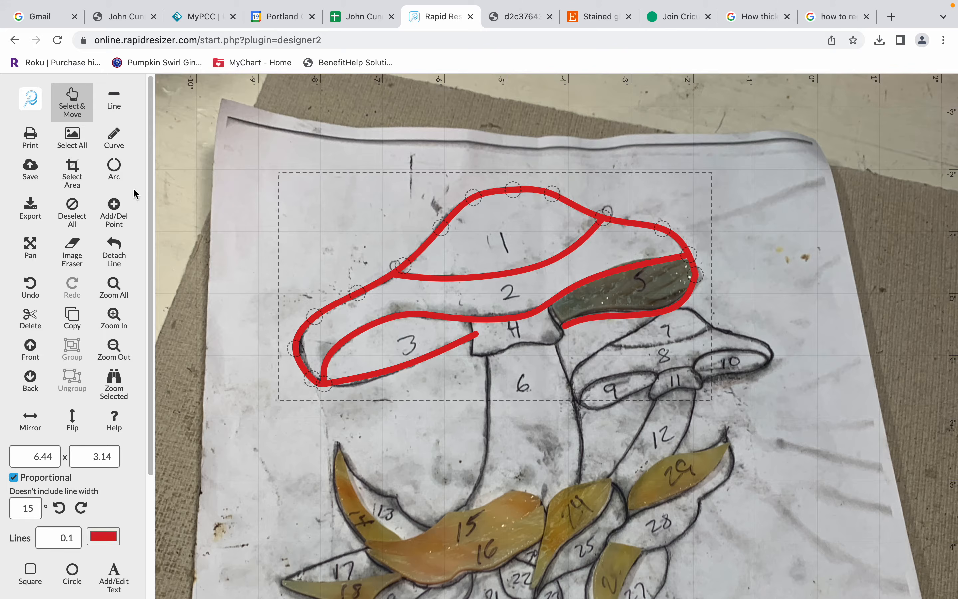
Step: Add a point to the left part of piece 3's lower curve and move its right end to piece 4's edge
click(73, 105)
click(402, 362)
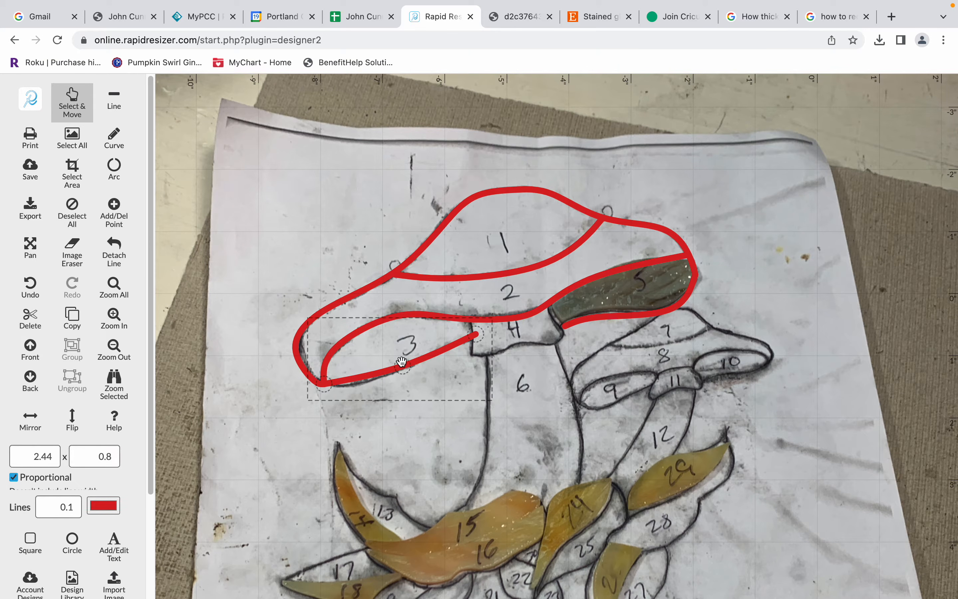
click(119, 212)
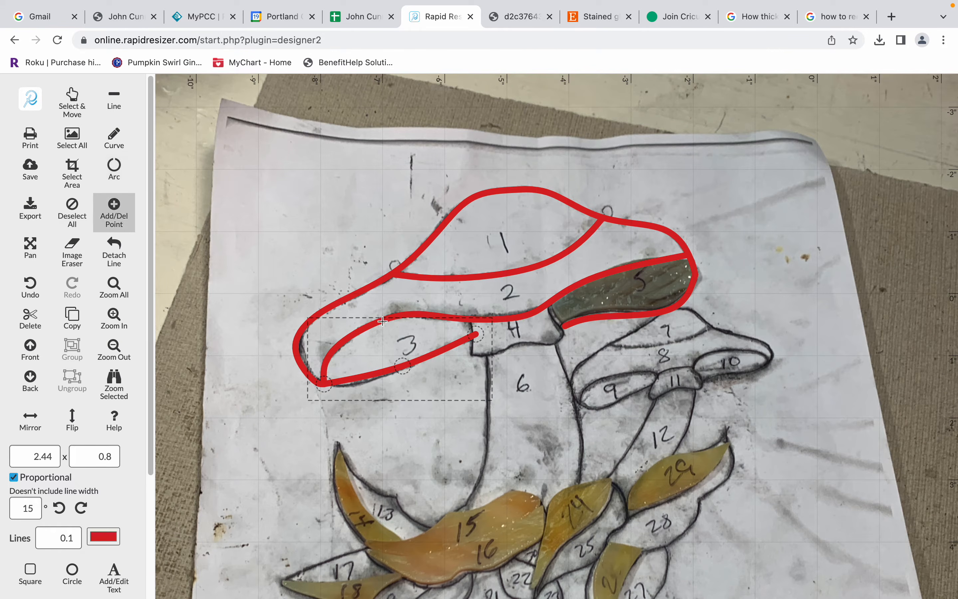
click(361, 379)
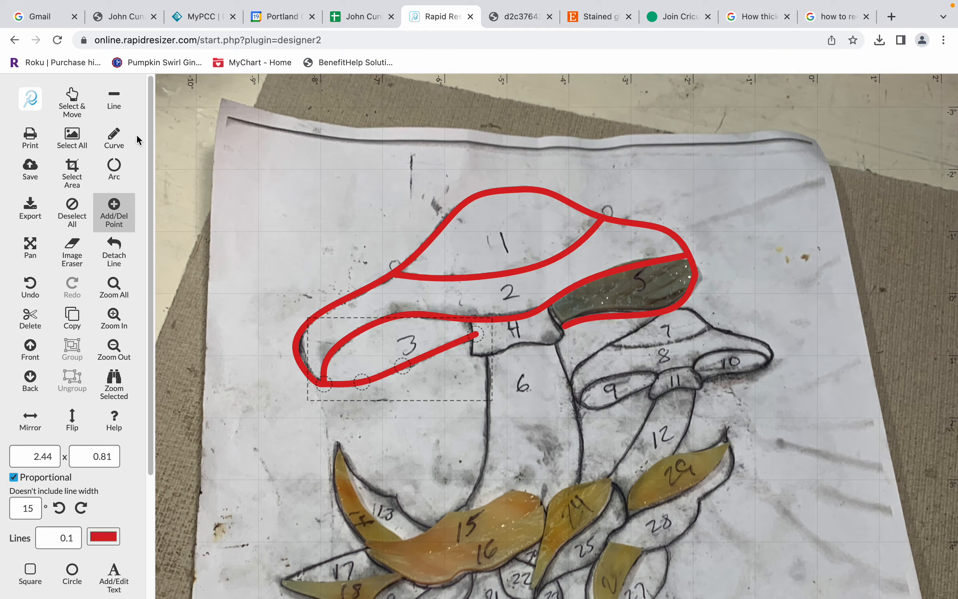
click(65, 102)
mouse_move(470, 335)
mouse_down()
mouse_move(454, 356)
mouse_move(462, 342)
mouse_up()
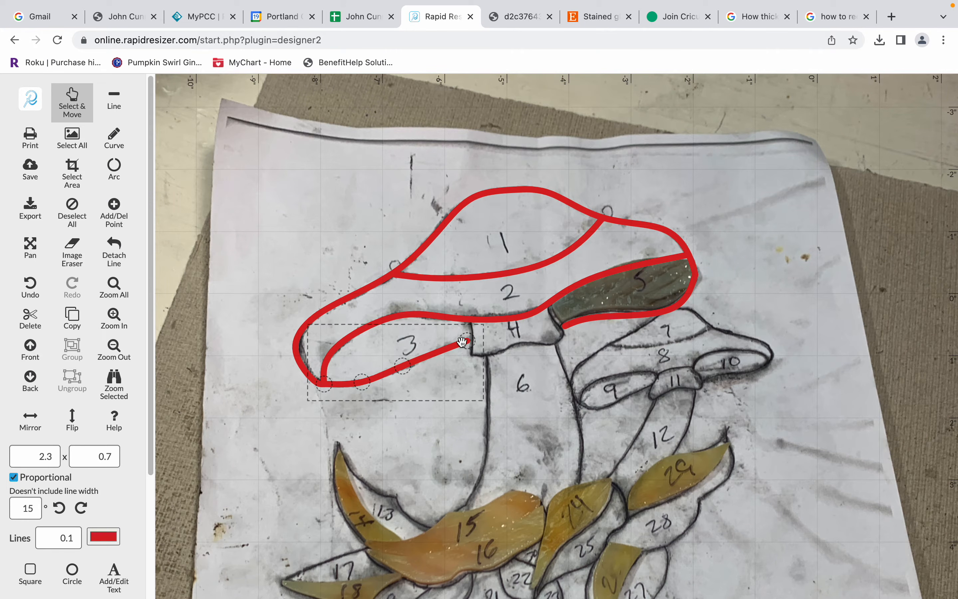
Step: Trace piece 4's sides and its lower edge, about 1.5 inches wide, as curves and adjust the lower edge's left end
click(115, 137)
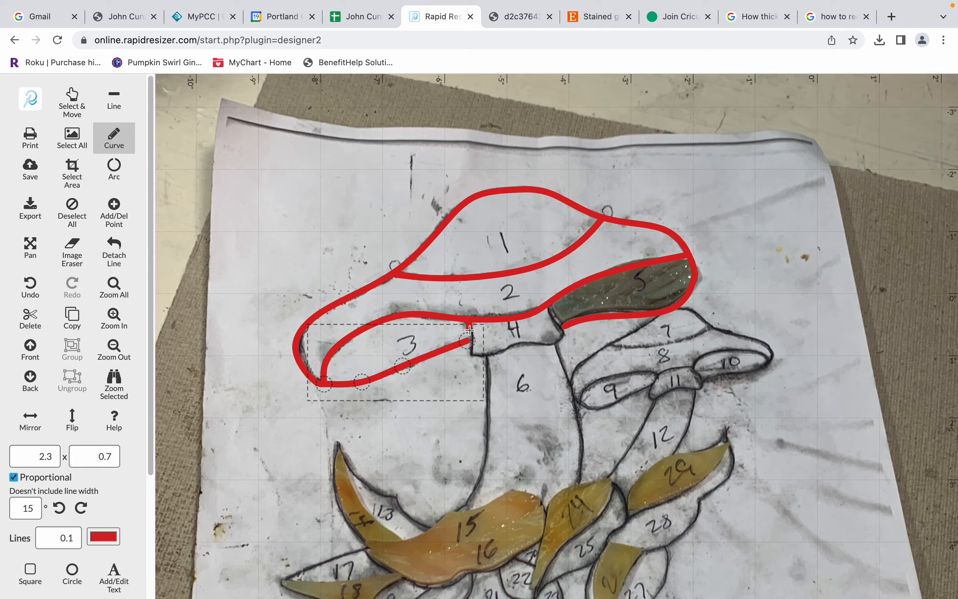
drag(470, 320, 473, 350)
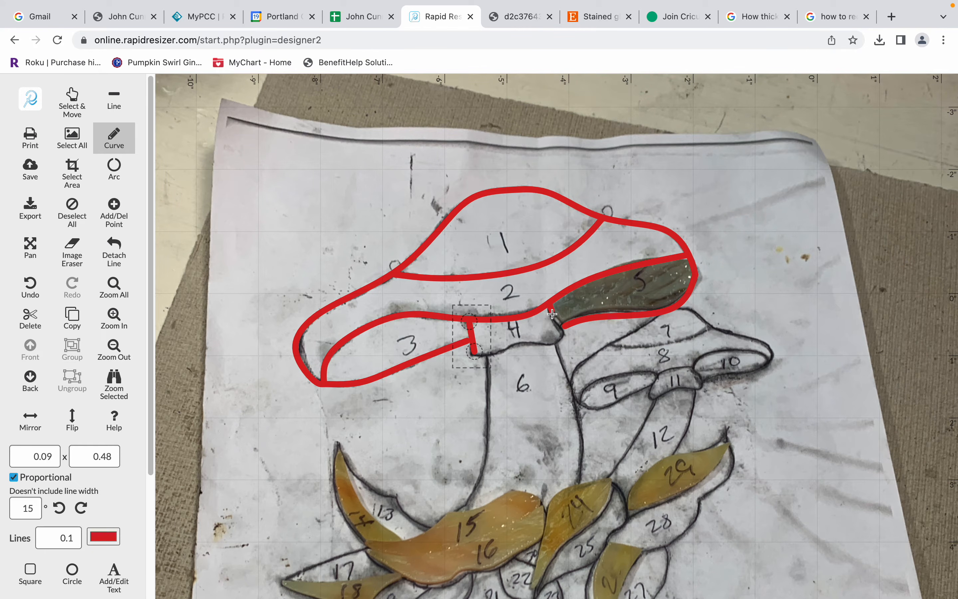
drag(565, 333, 565, 333)
mouse_move(521, 341)
mouse_down()
mouse_move(557, 347)
mouse_move(566, 334)
mouse_up()
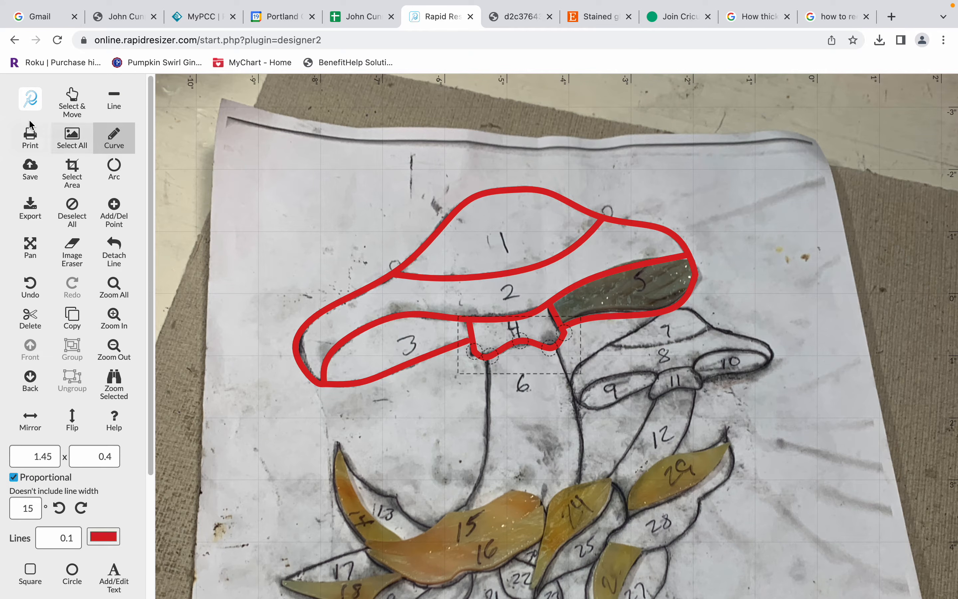
click(71, 99)
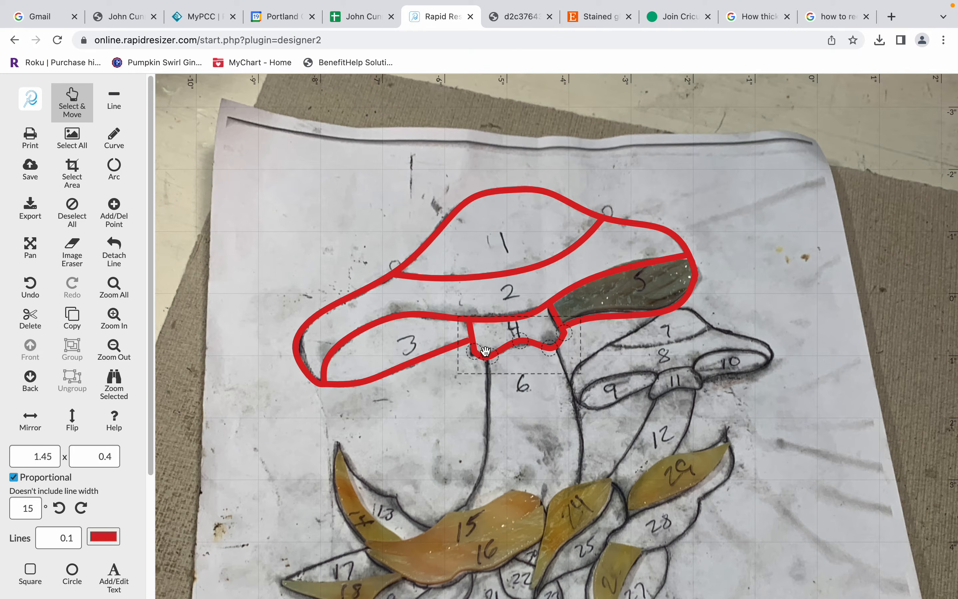
drag(468, 354, 465, 355)
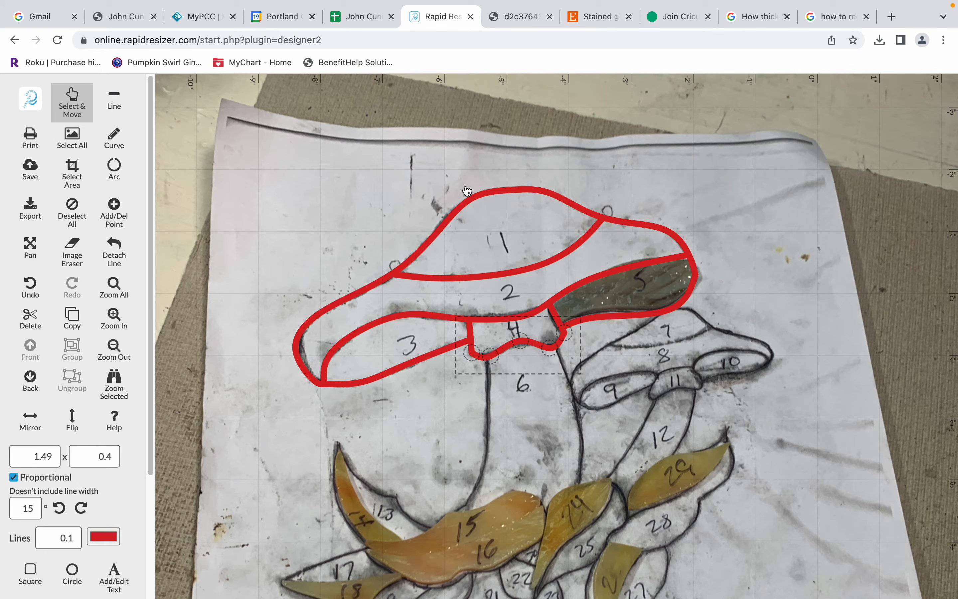
Step: Set the Image Eraser's line width to 9 inches and erase the photo around and behind the traced mushroom cap
scroll(467, 191, down, 5)
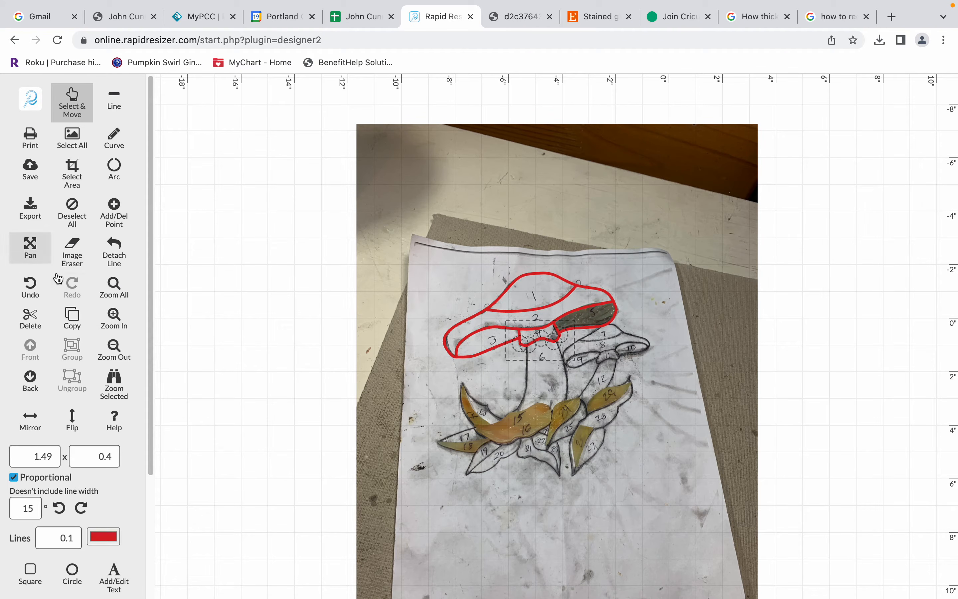
click(72, 249)
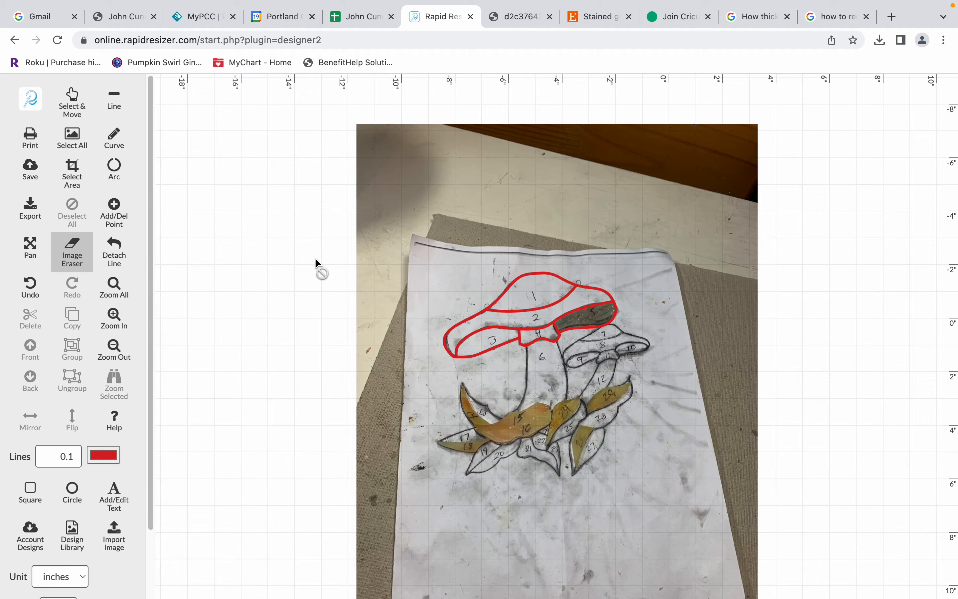
click(72, 456)
key(BackSpace)
key(BackSpace)
text(9)
mouse_move(359, 140)
mouse_down()
mouse_move(695, 154)
mouse_move(622, 211)
mouse_move(333, 231)
mouse_move(392, 265)
mouse_move(681, 264)
mouse_move(781, 293)
mouse_move(460, 369)
mouse_move(366, 375)
mouse_move(597, 353)
mouse_move(792, 369)
mouse_move(611, 412)
mouse_move(387, 424)
mouse_up()
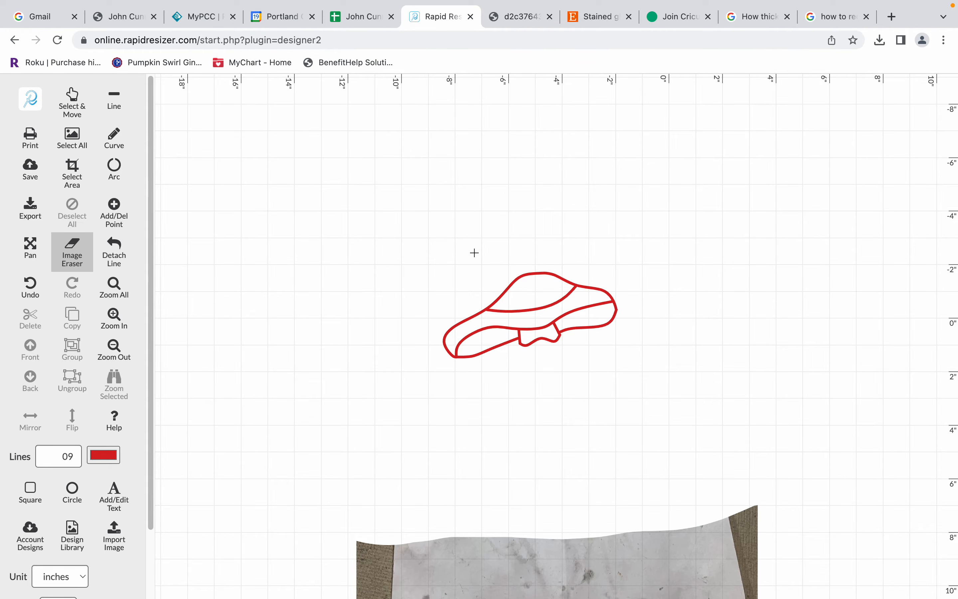
Step: Set the Image Eraser's line width to 0.05 inches and scribble thin erased strokes across the left part of the remaining photo
scroll(698, 250, down, 10)
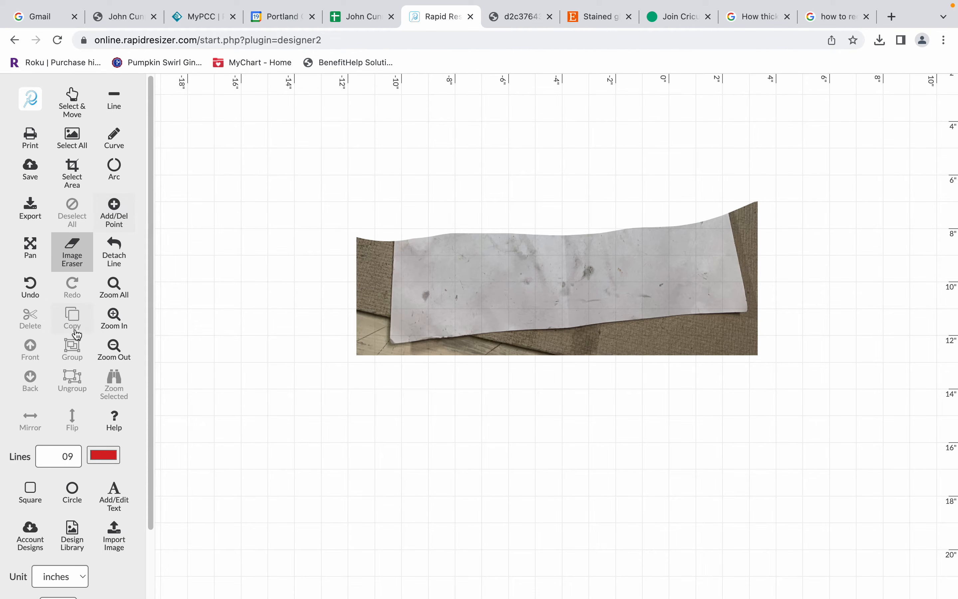
click(77, 456)
key(BackSpace)
key(BackSpace)
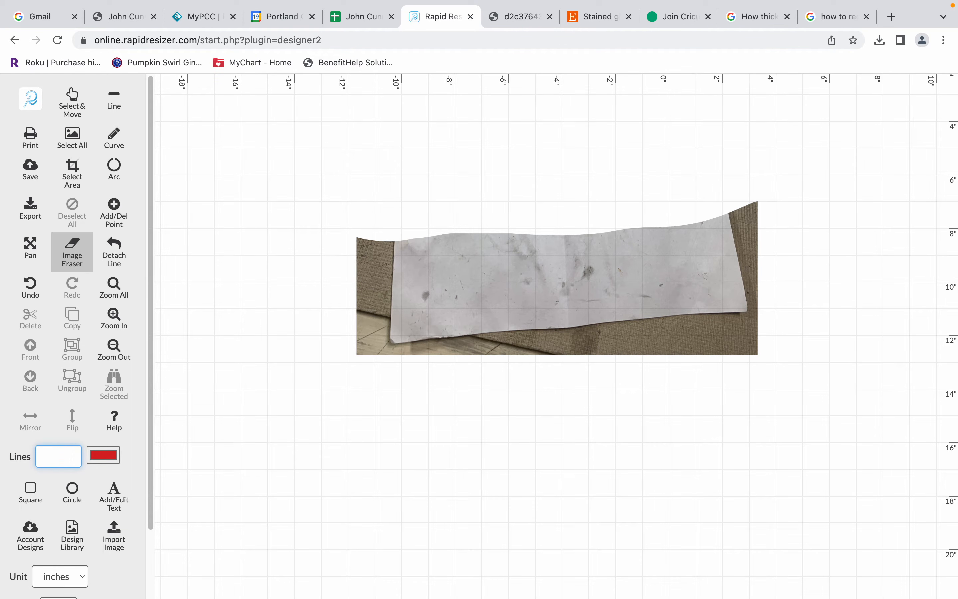
text(0.05)
mouse_move(477, 269)
mouse_down()
mouse_move(437, 277)
mouse_move(414, 310)
mouse_move(452, 274)
mouse_move(426, 294)
mouse_move(434, 275)
mouse_move(444, 274)
mouse_move(432, 285)
mouse_move(455, 271)
mouse_move(437, 288)
mouse_move(486, 287)
mouse_move(461, 279)
mouse_up()
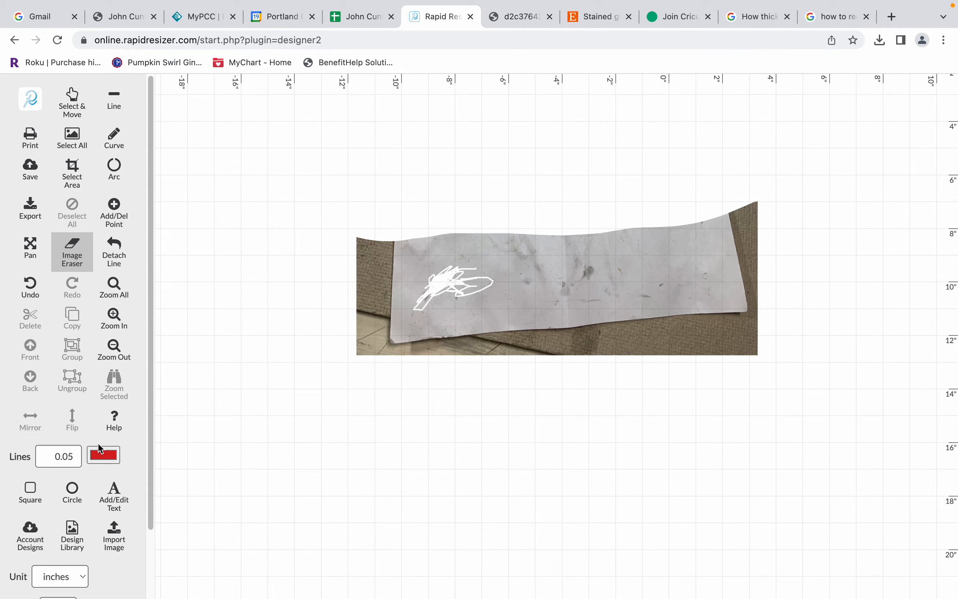
Step: Set the eraser's line width to 0.3 inches and erase patches near the middle and left of the remaining photo
click(71, 456)
key(BackSpace)
key(BackSpace)
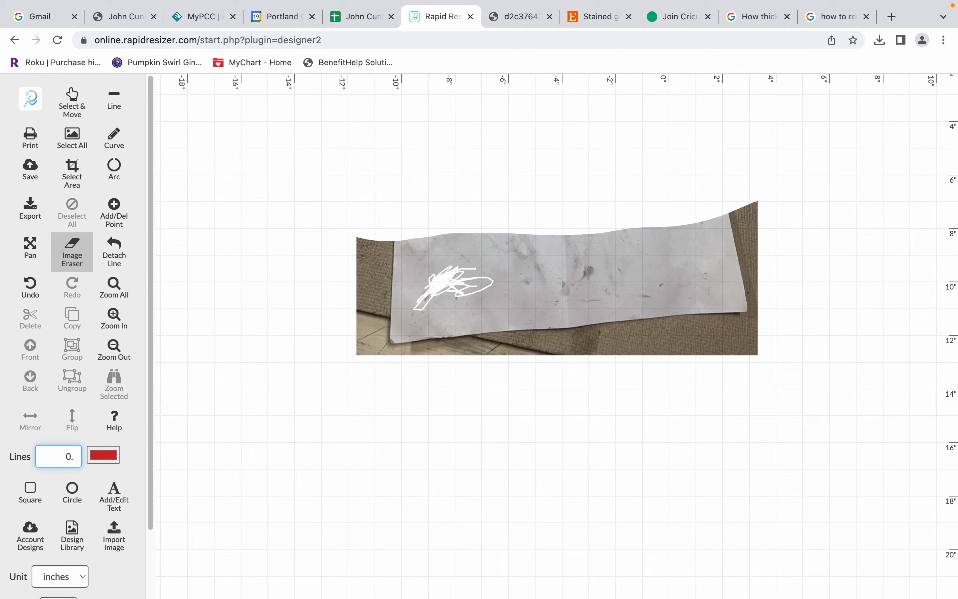
text(3)
drag(570, 282, 585, 273)
mouse_move(555, 300)
mouse_down()
mouse_move(576, 273)
mouse_move(549, 293)
mouse_move(593, 273)
mouse_move(566, 273)
mouse_move(594, 268)
mouse_up()
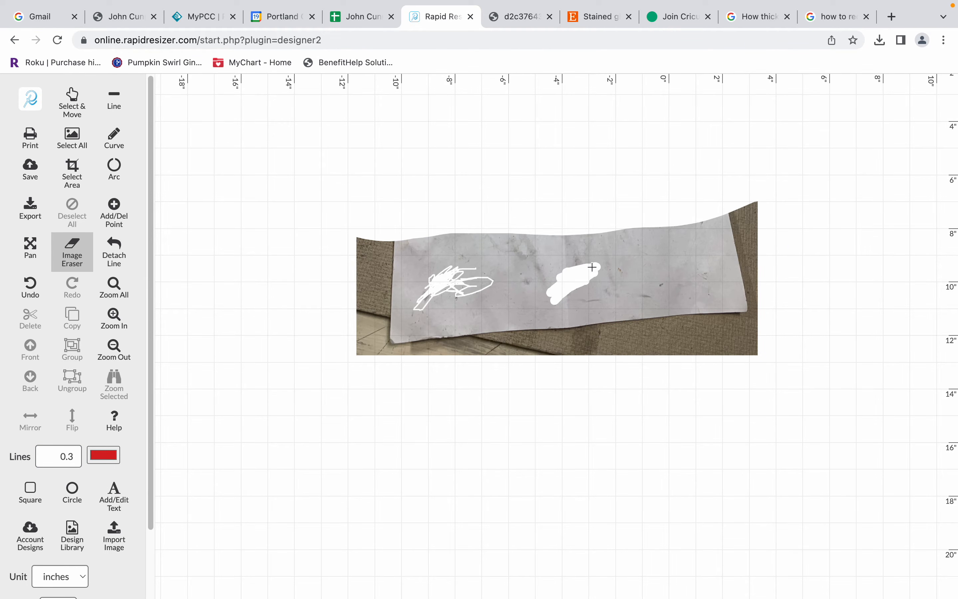
mouse_move(471, 283)
mouse_down()
mouse_move(494, 263)
mouse_move(452, 267)
mouse_up()
Step: Set the eraser's line width to 8 inches and erase all that remains of the photo
click(80, 456)
key(BackSpace)
key(BackSpace)
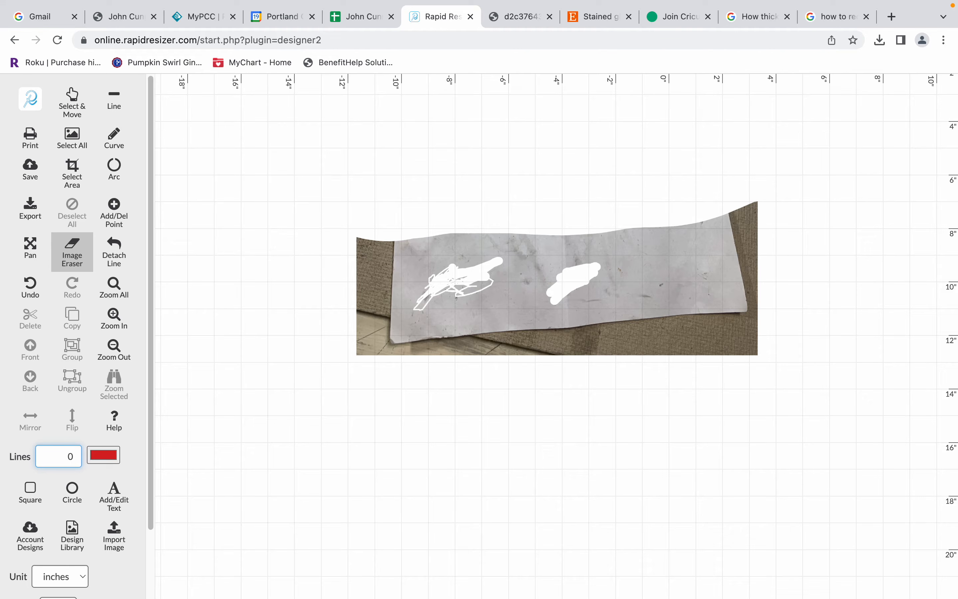
text(8)
click(302, 304)
mouse_move(367, 231)
mouse_down()
mouse_move(436, 241)
mouse_move(714, 210)
mouse_move(721, 317)
mouse_move(529, 285)
mouse_move(388, 383)
mouse_up()
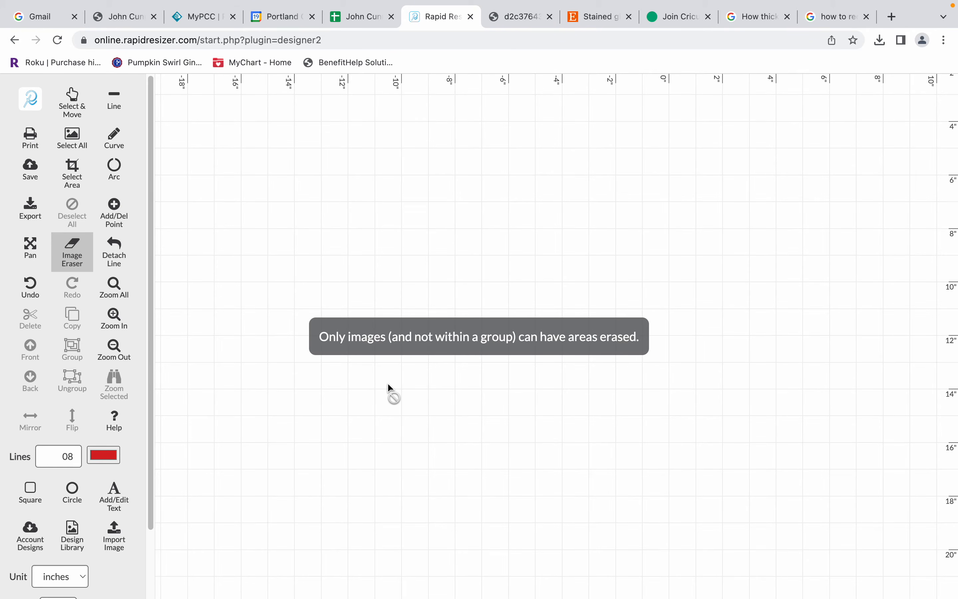
Step: Save the traced design to the account with the title "cricut mushroom"
scroll(388, 383, up, 15)
scroll(388, 382, down, 10)
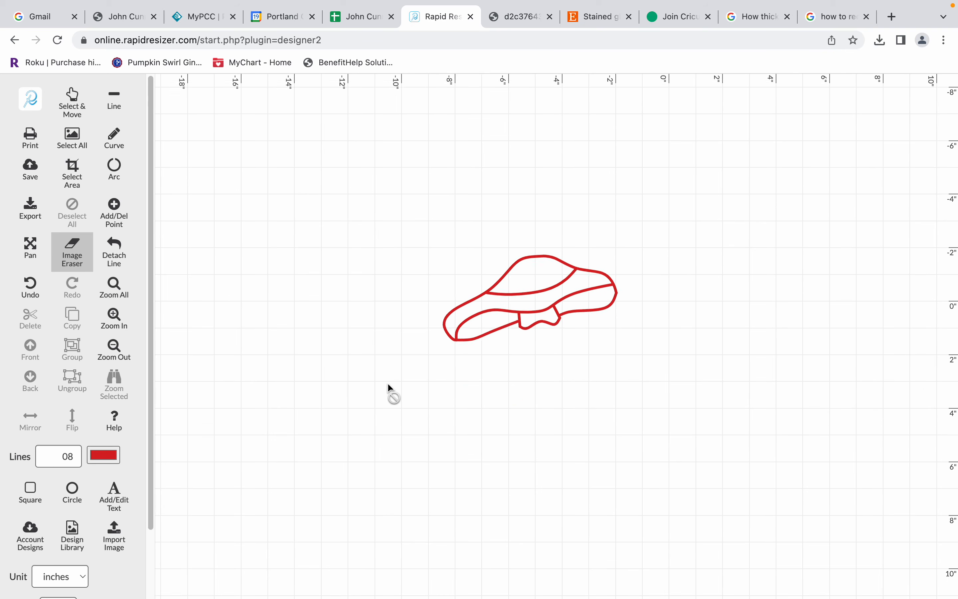
scroll(388, 383, down, 2)
click(31, 170)
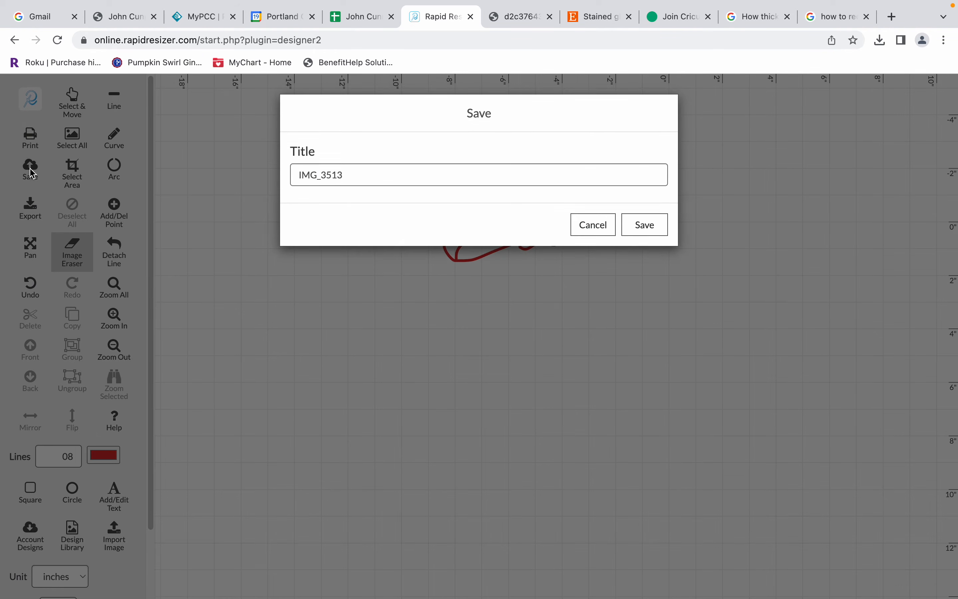
click(356, 175)
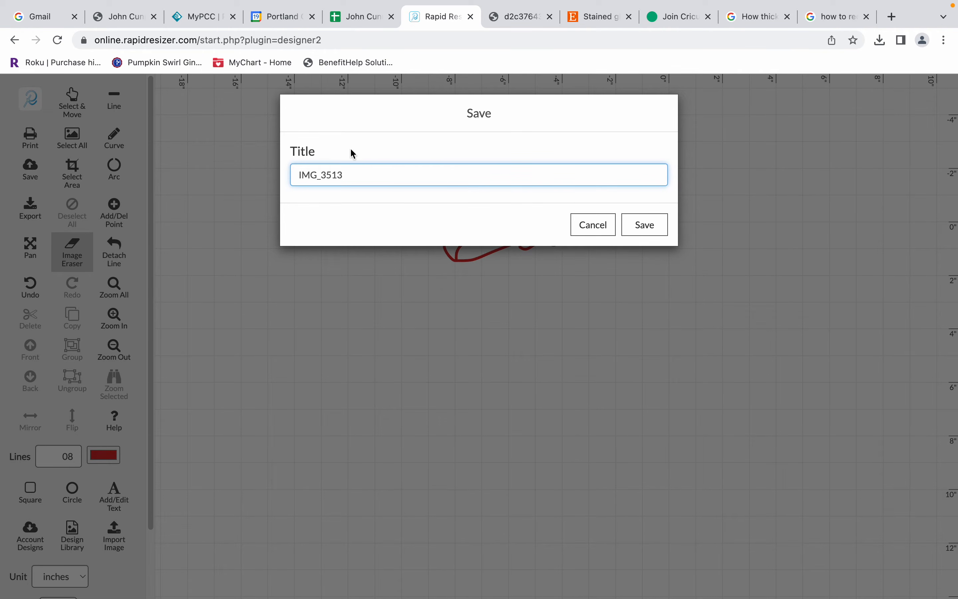
drag(348, 176, 263, 178)
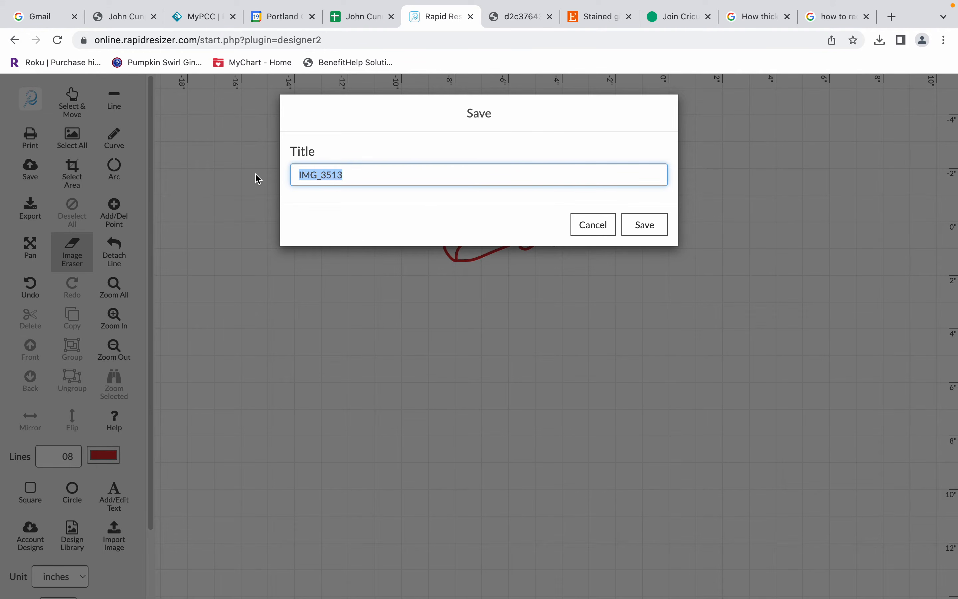
text(cric)
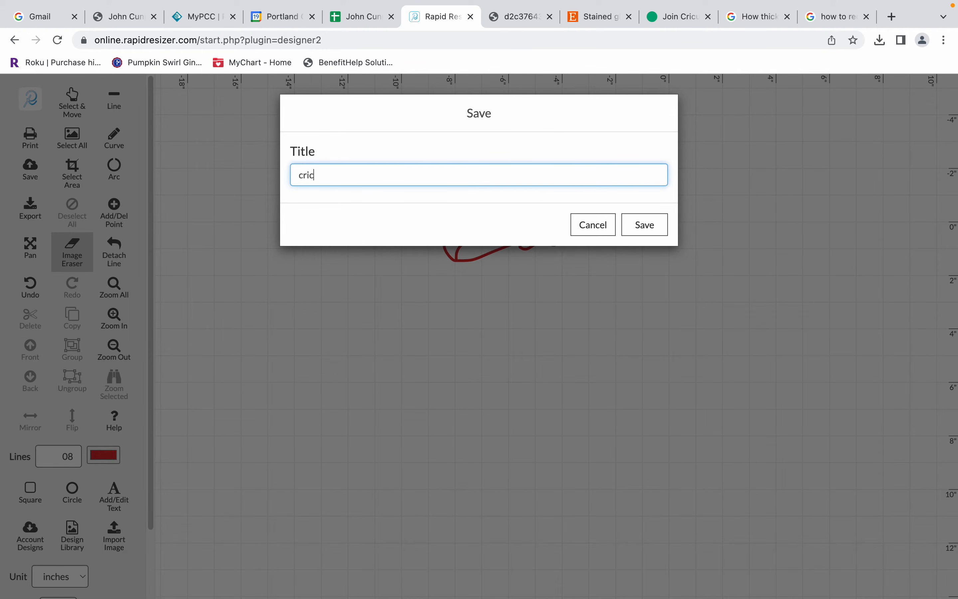
text(ut mushroom)
click(646, 228)
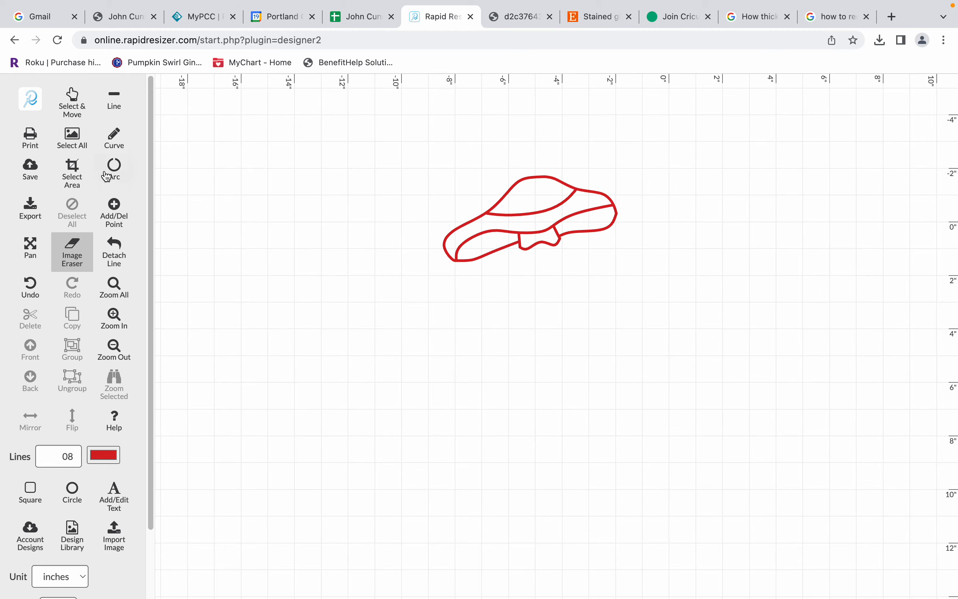
Step: Open the cricut mushroom design from the saved designs for customizing and load it into the Designer
click(31, 99)
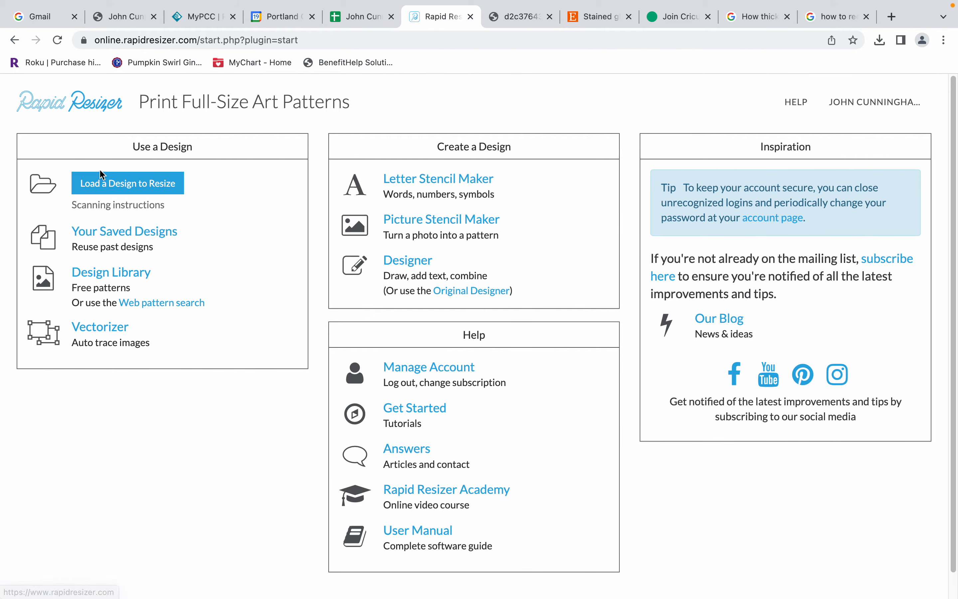
click(139, 233)
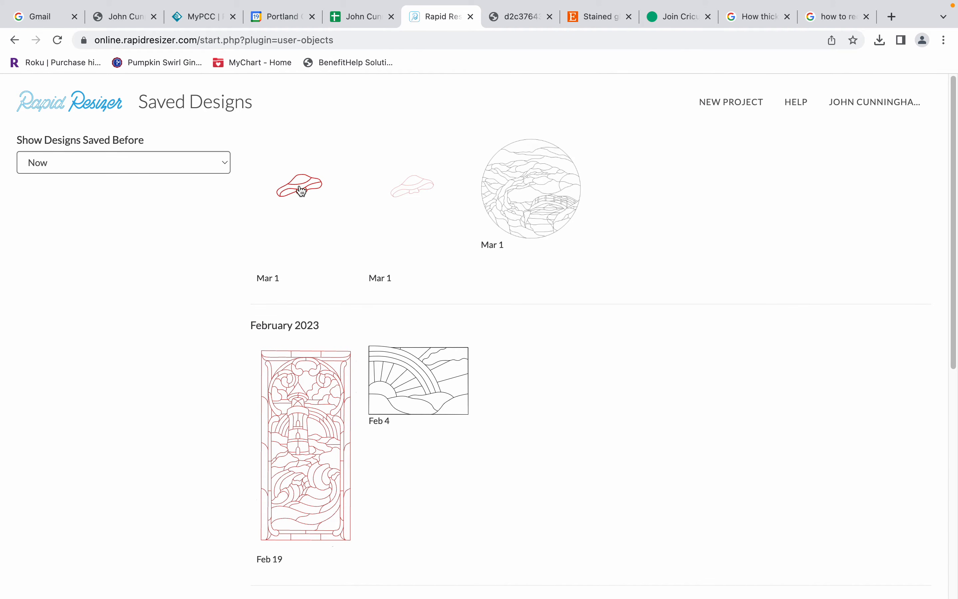
click(302, 191)
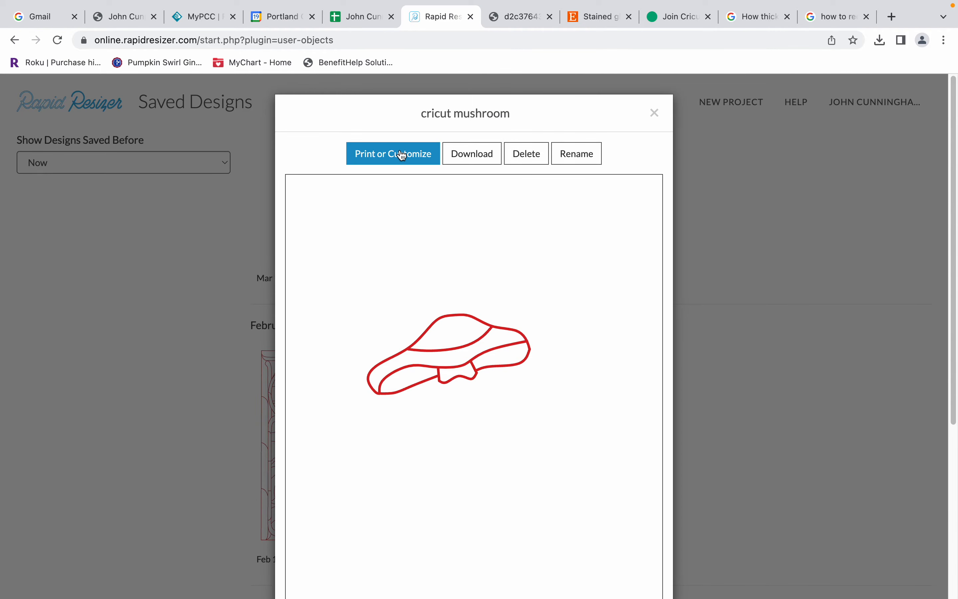
click(655, 115)
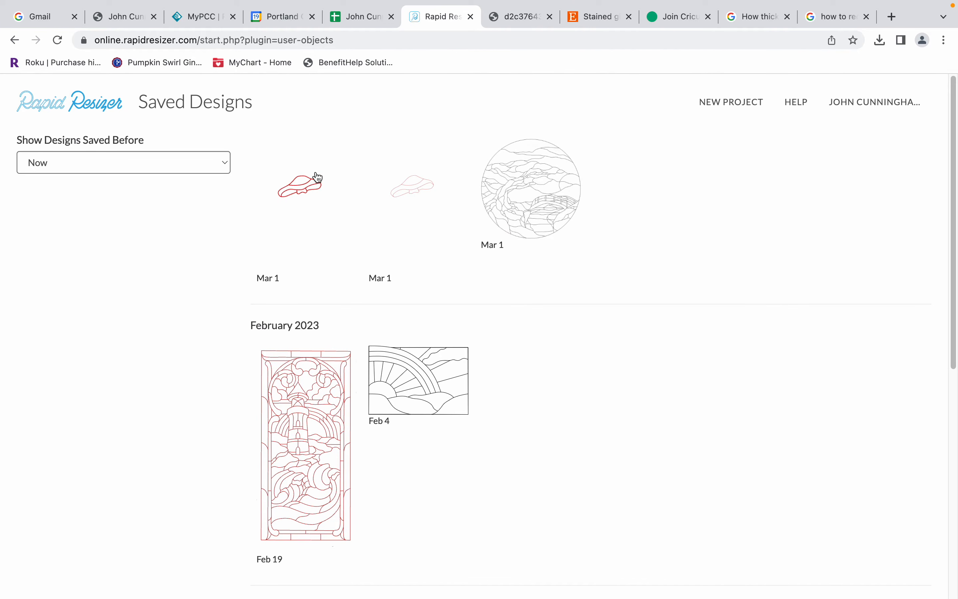
click(304, 188)
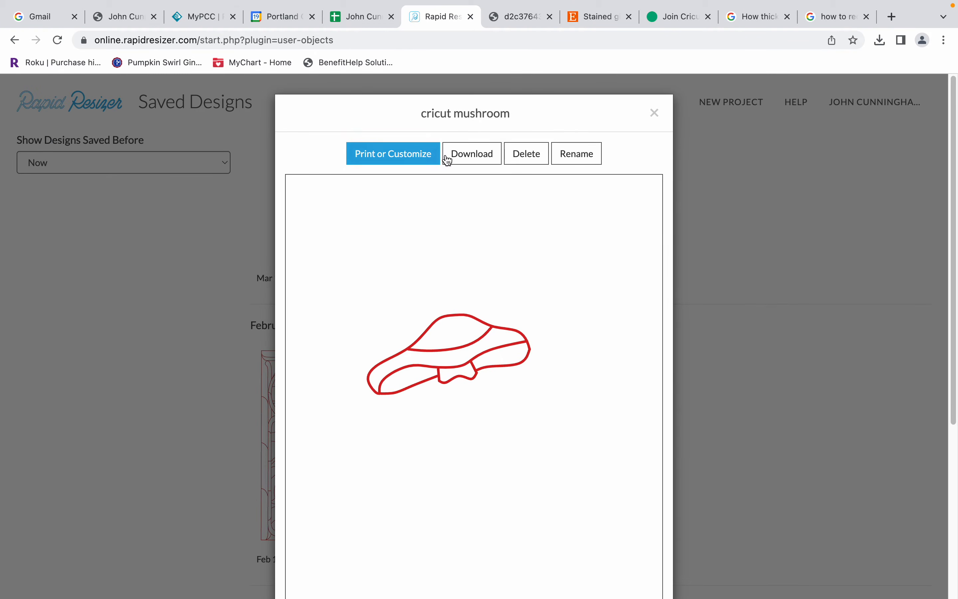
click(404, 161)
click(316, 198)
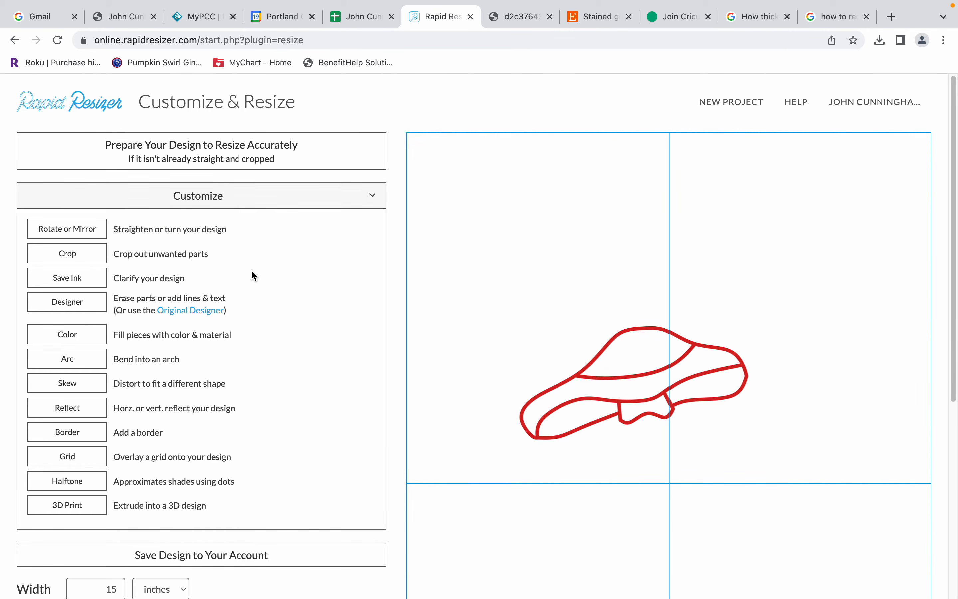
click(78, 305)
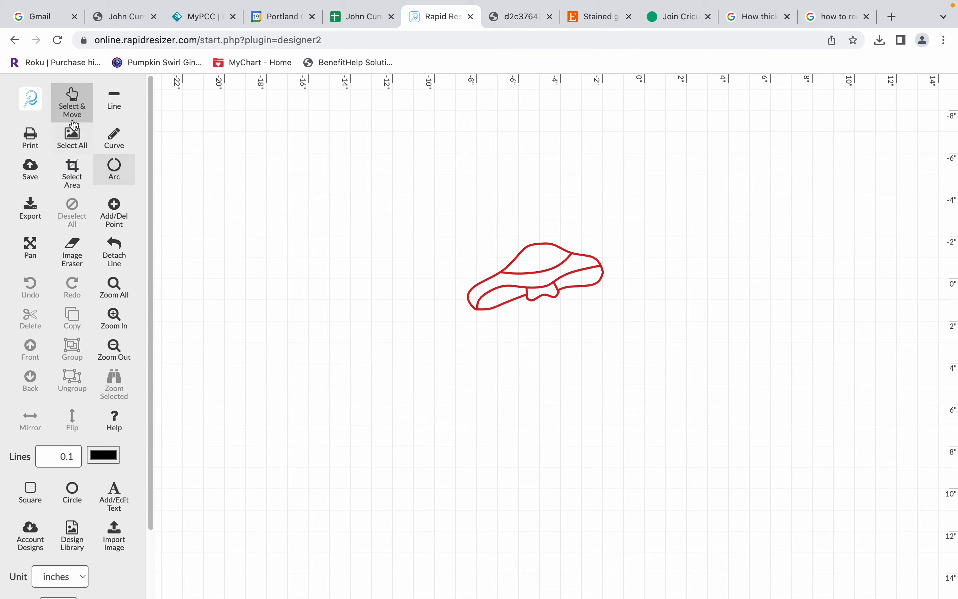
Step: Select the whole mushroom drawing, set its line width to 0.02 inches and deselect it
click(71, 140)
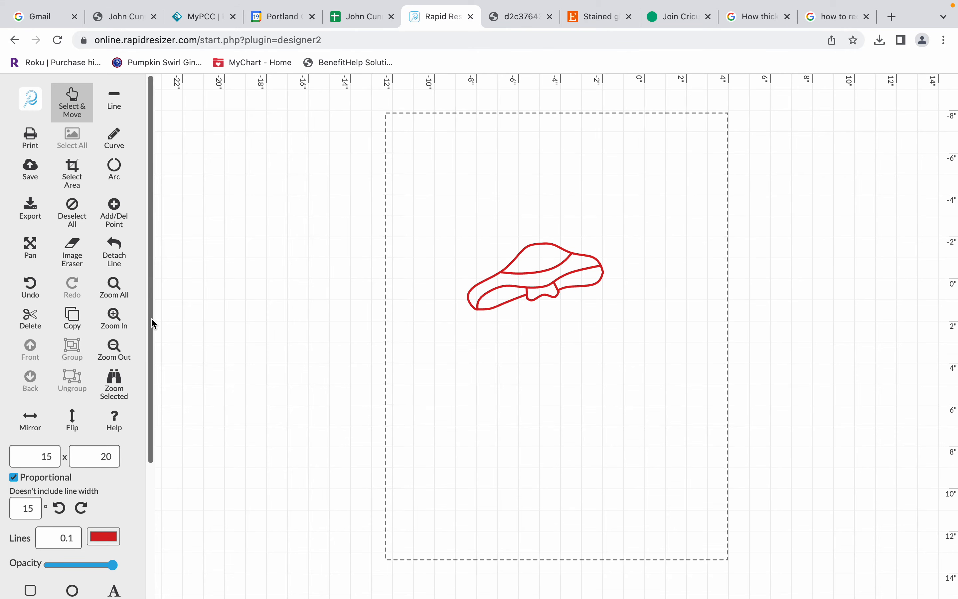
drag(153, 317, 147, 413)
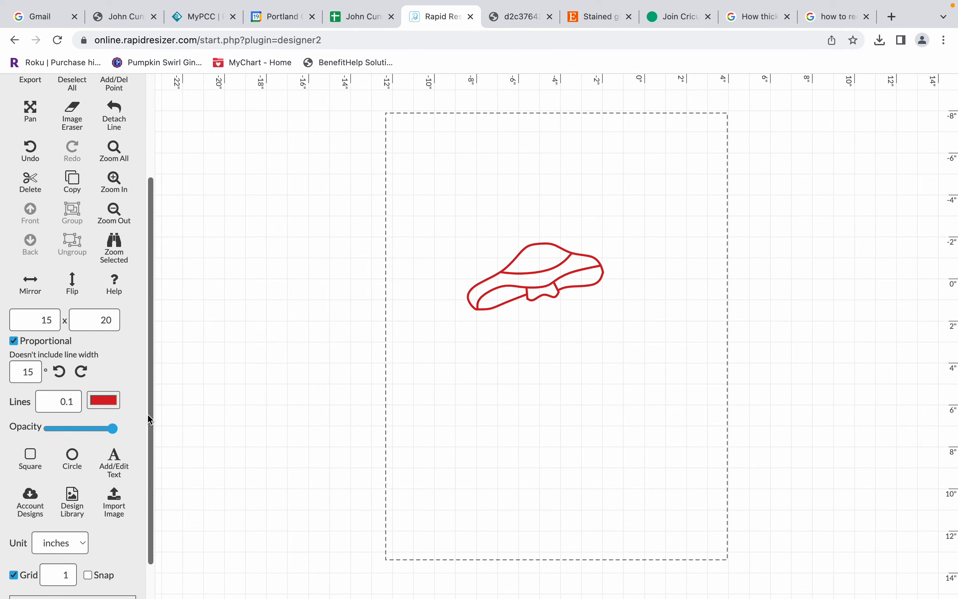
click(75, 403)
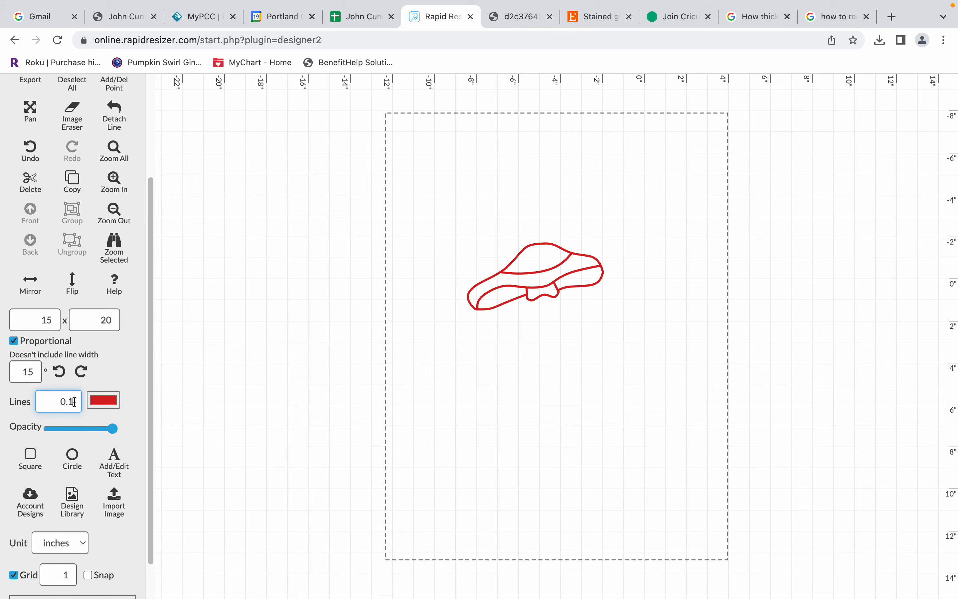
key(BackSpace)
text(02)
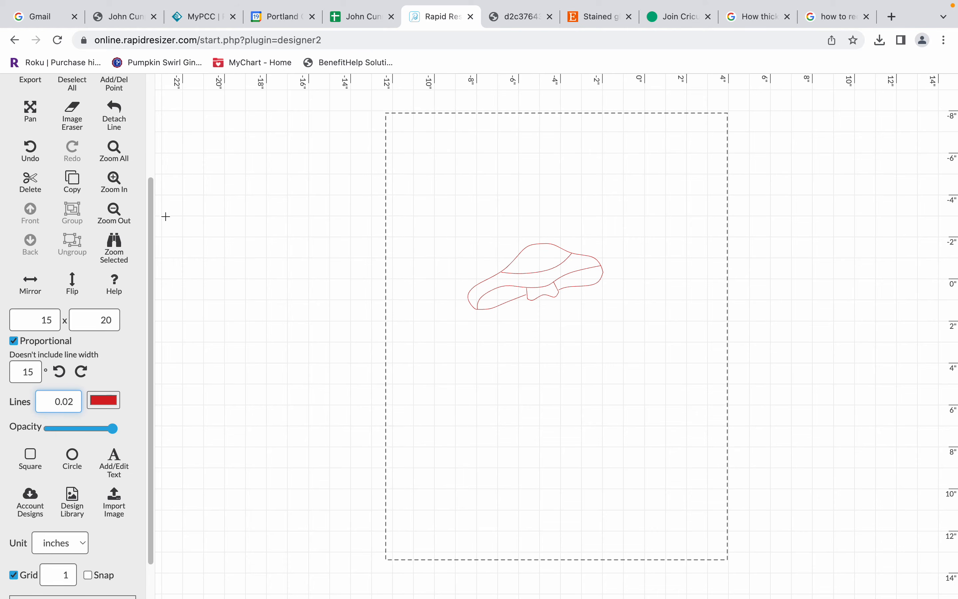
click(169, 244)
drag(151, 263, 145, 176)
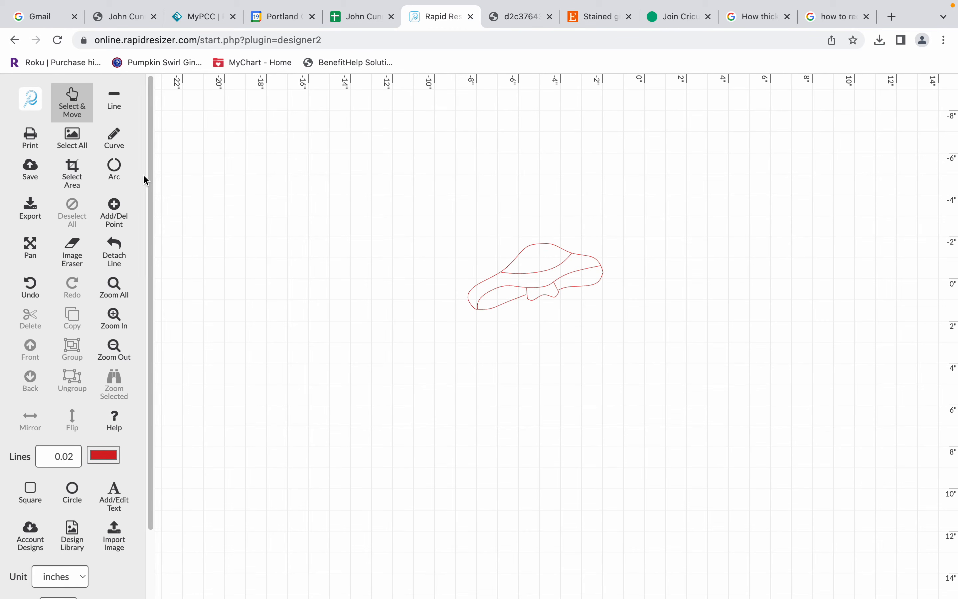
Step: Save the thinned design as "cricut mushroom", overwriting the original design
click(19, 171)
click(32, 170)
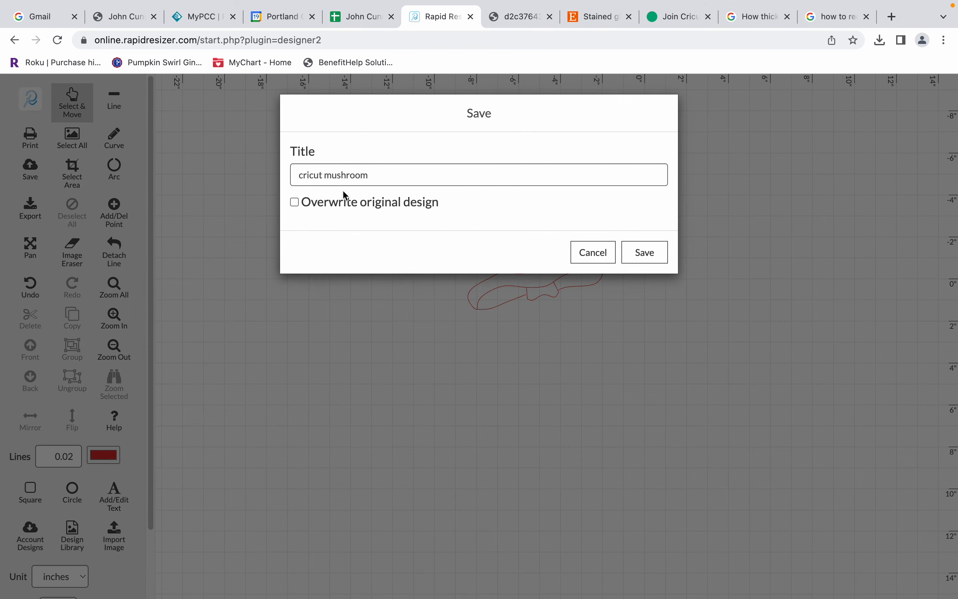
click(295, 203)
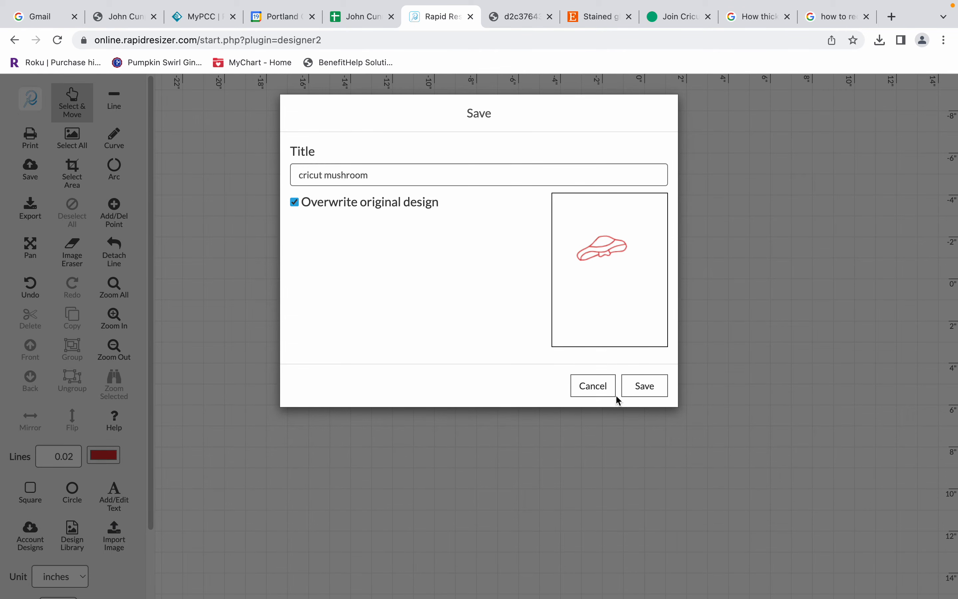
click(641, 389)
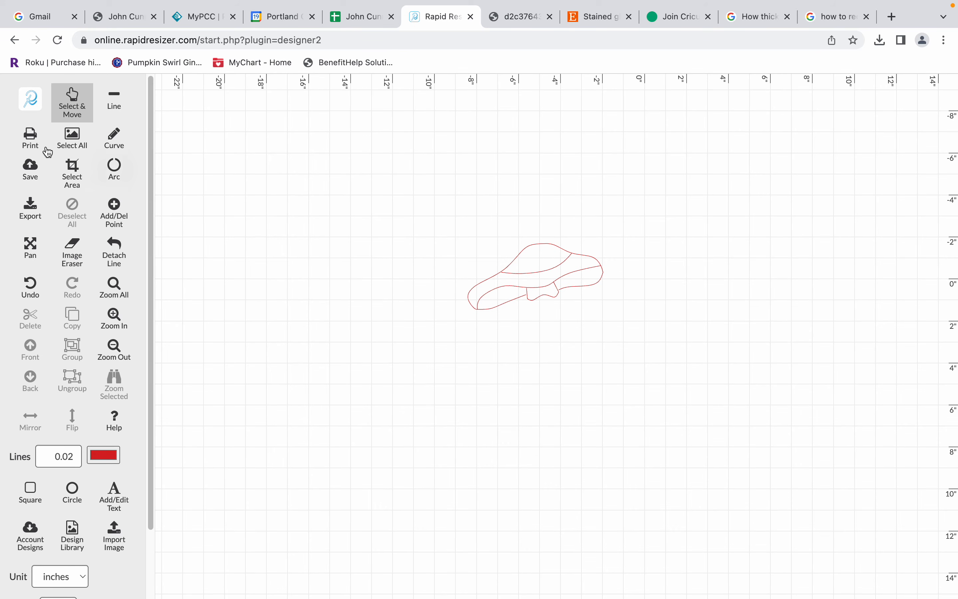
Step: Open the updated cricut mushroom design from the saved designs for printing or customizing and resize it to fit one Letter page
click(30, 98)
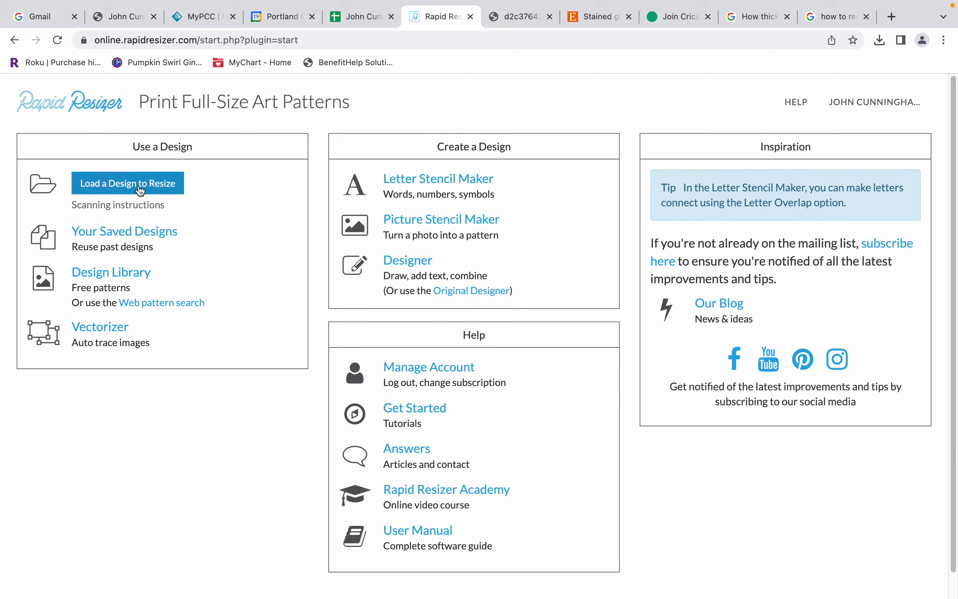
click(130, 233)
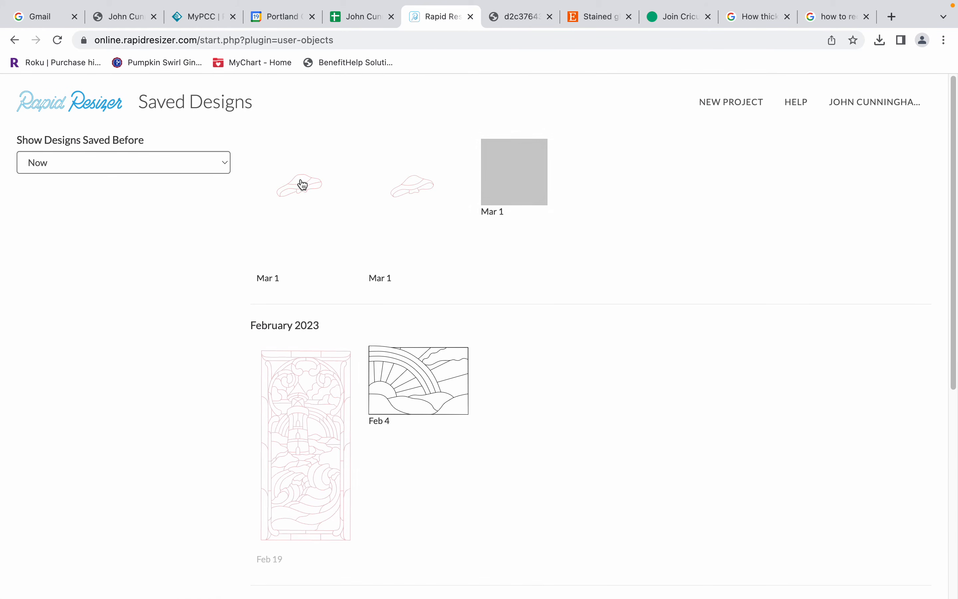
click(302, 185)
click(416, 154)
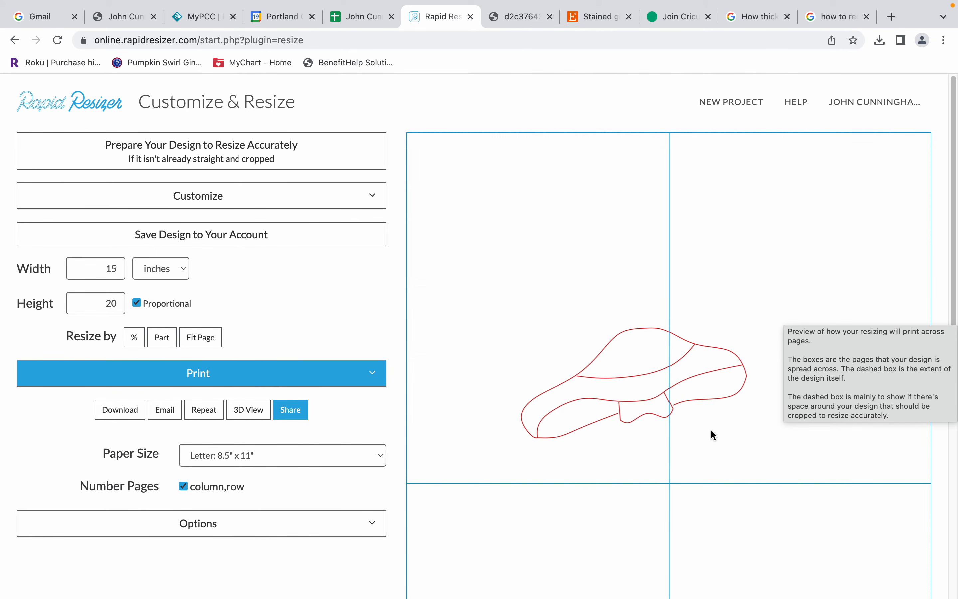
click(200, 338)
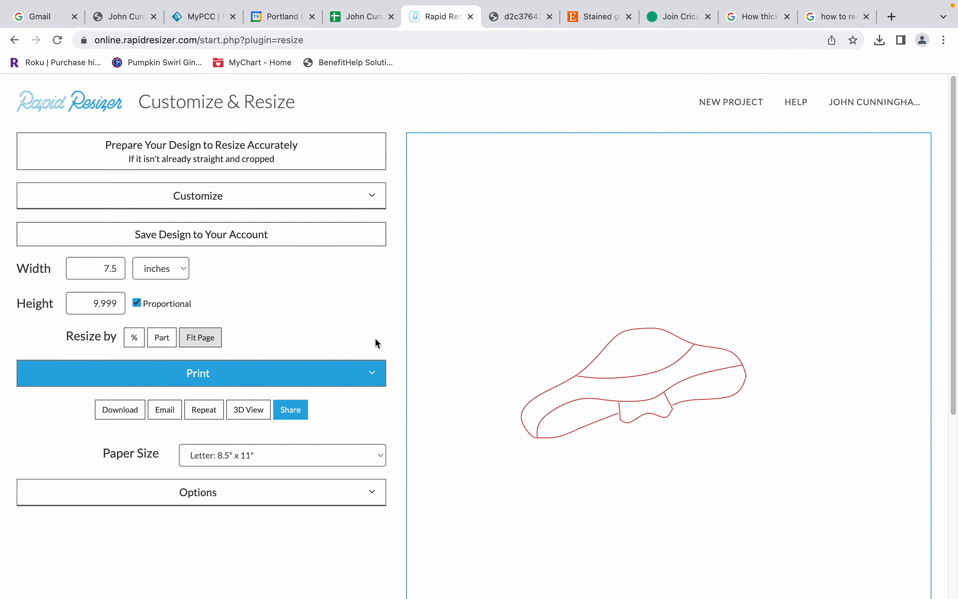
Step: Export the mushroom design as a PNG with transparent parts white and save it to the Desktop as "cricut mushroom 2"
mouse_move(646, 257)
click(129, 410)
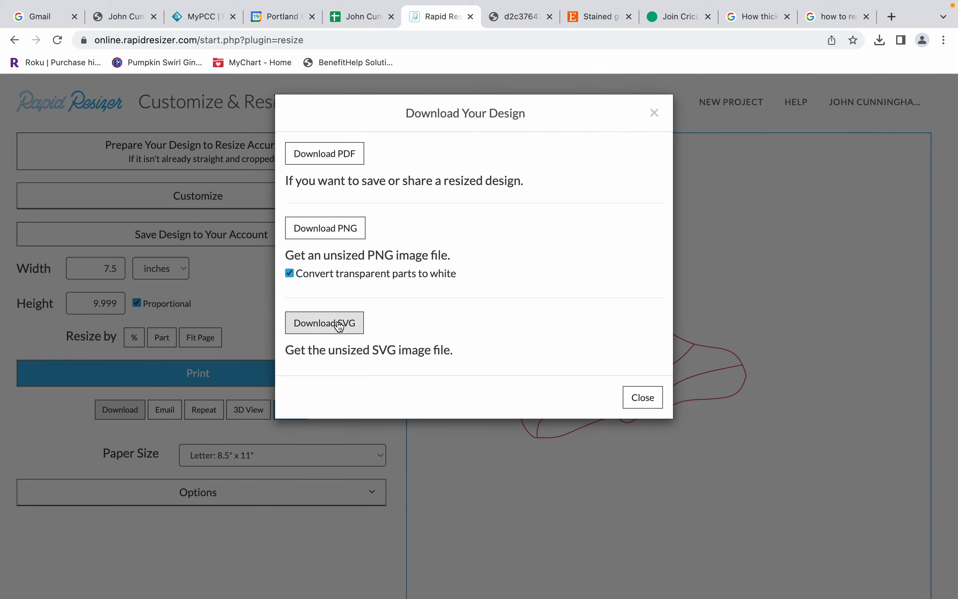
click(347, 231)
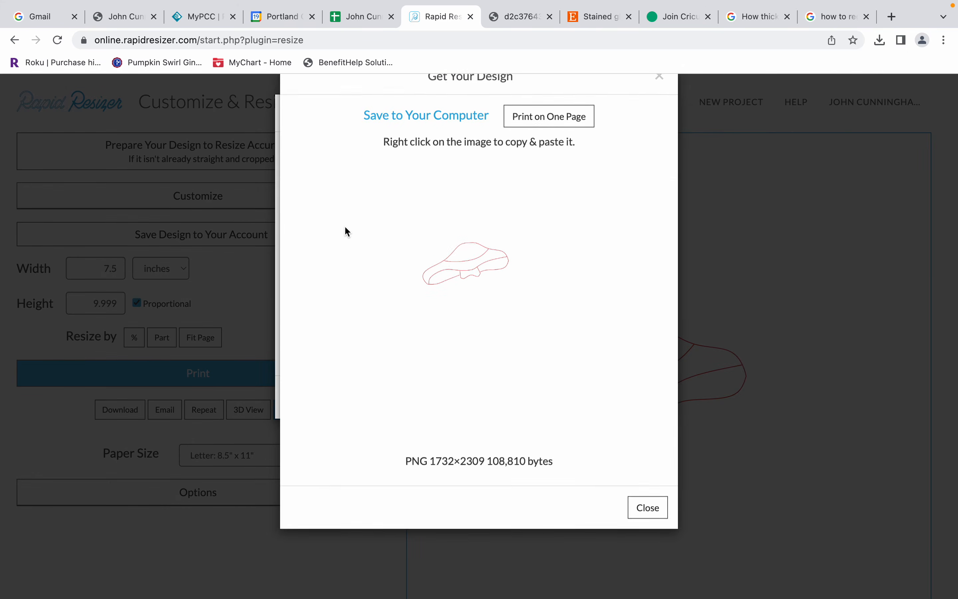
right_click(413, 247)
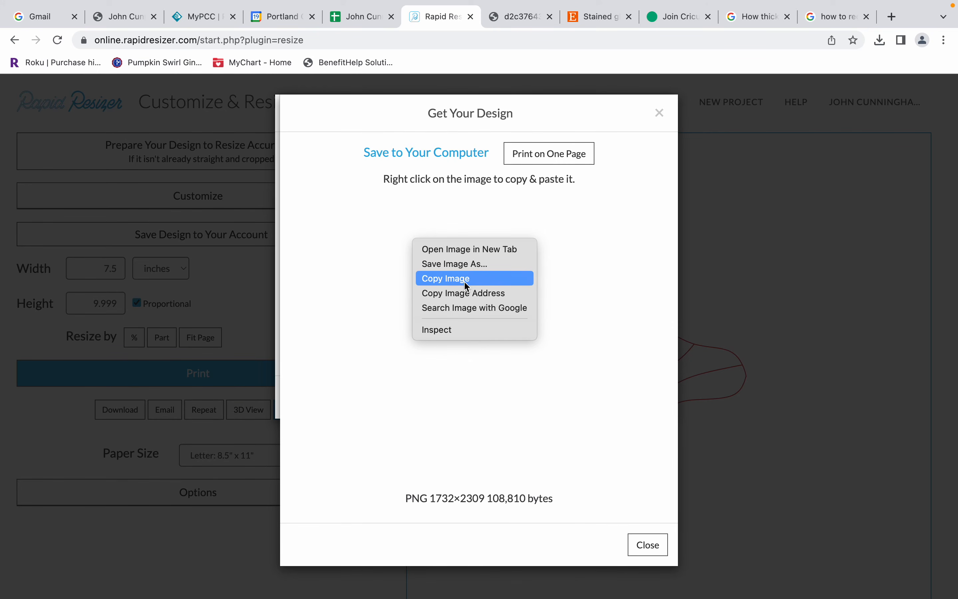
click(483, 264)
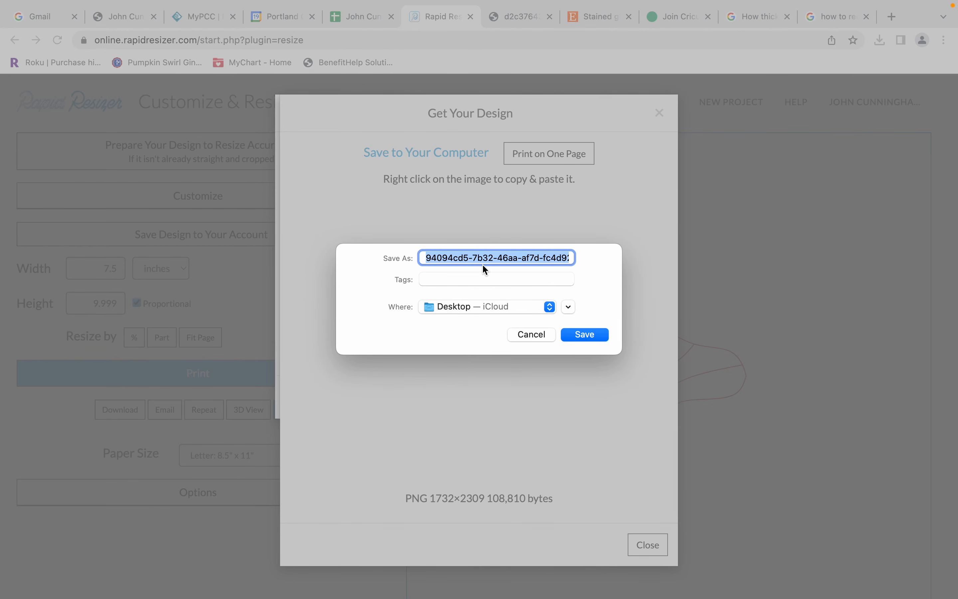
text(cricut mushroom 2)
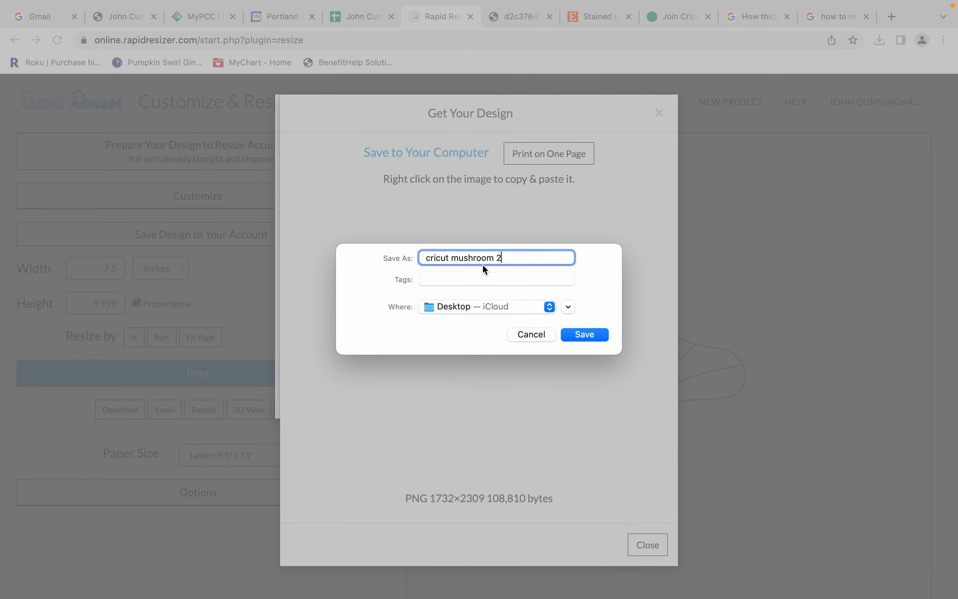
click(585, 335)
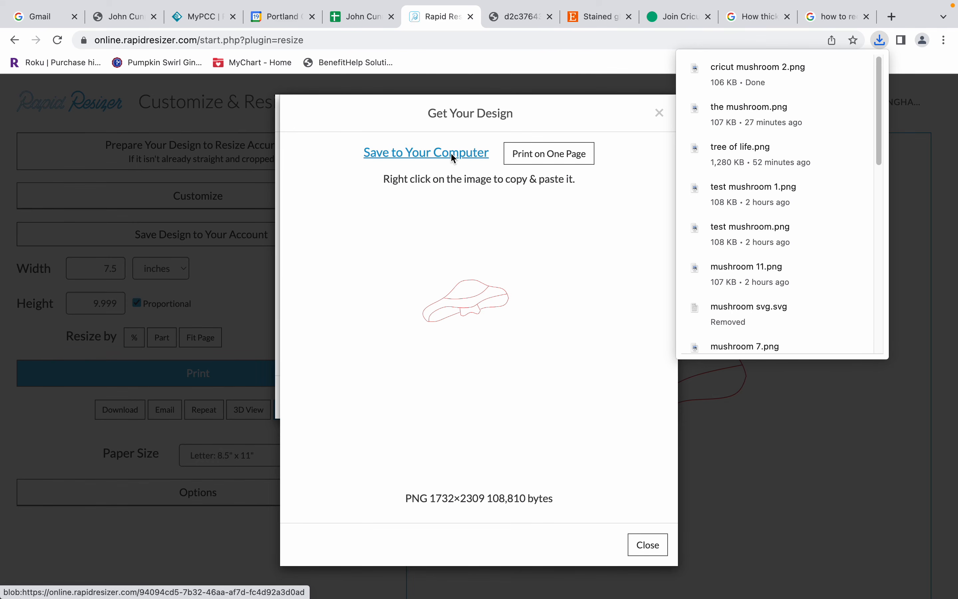
Step: Switch to Cricut Design Space and load "cricut mushroom 2.png" from the Desktop as a new image upload
key(ctrl+Up)
click(412, 53)
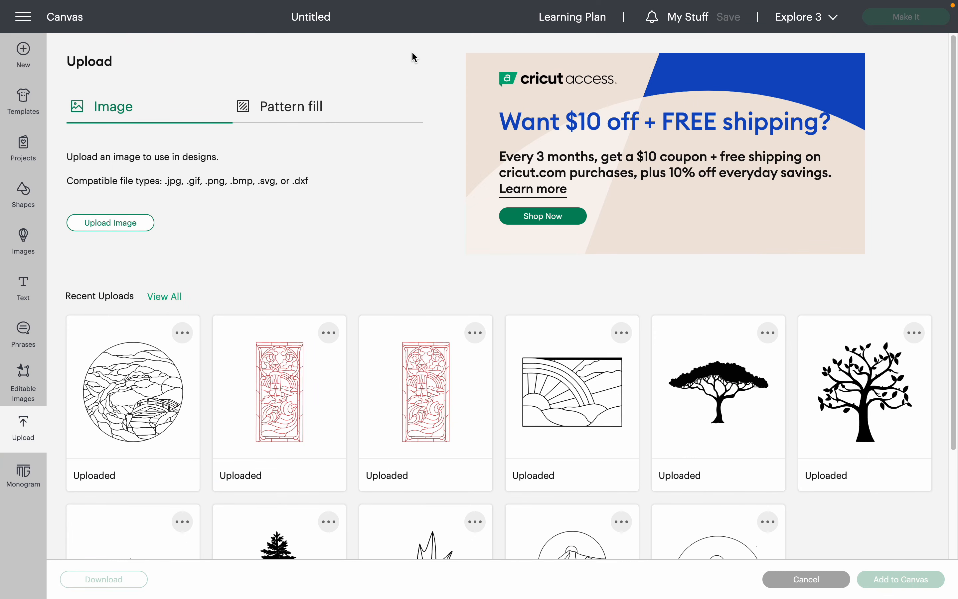
click(130, 226)
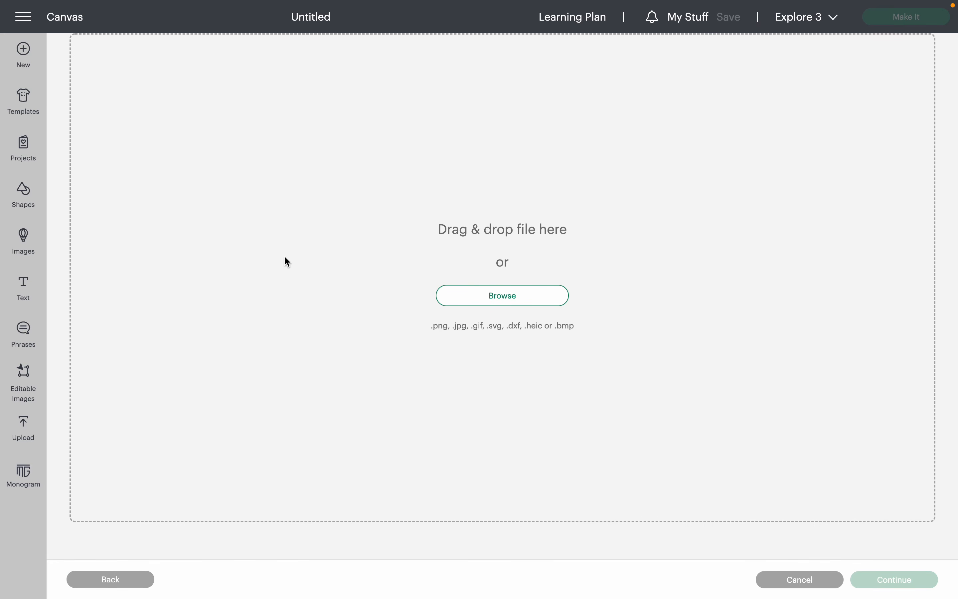
click(516, 298)
drag(469, 219, 479, 328)
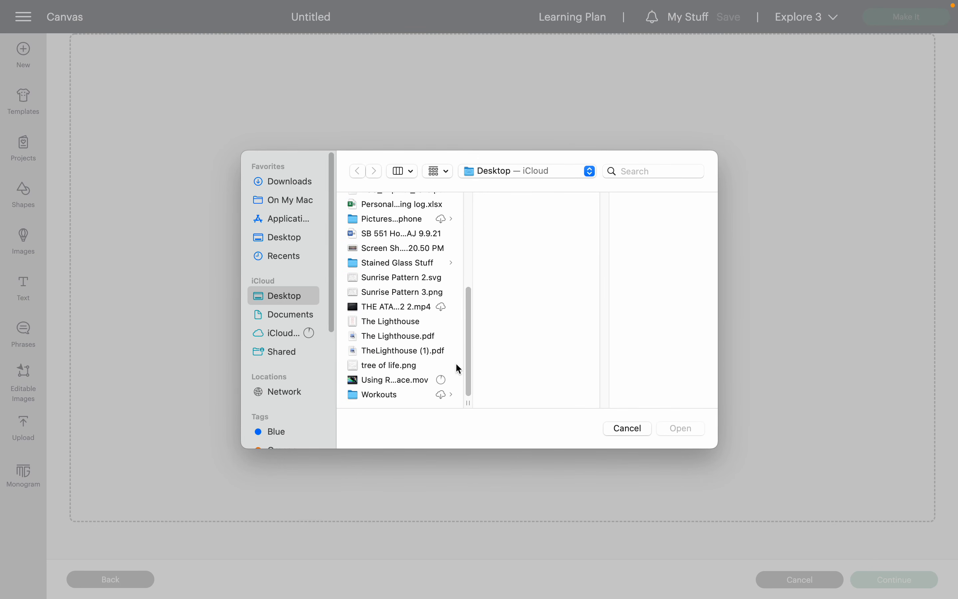
drag(468, 351, 472, 253)
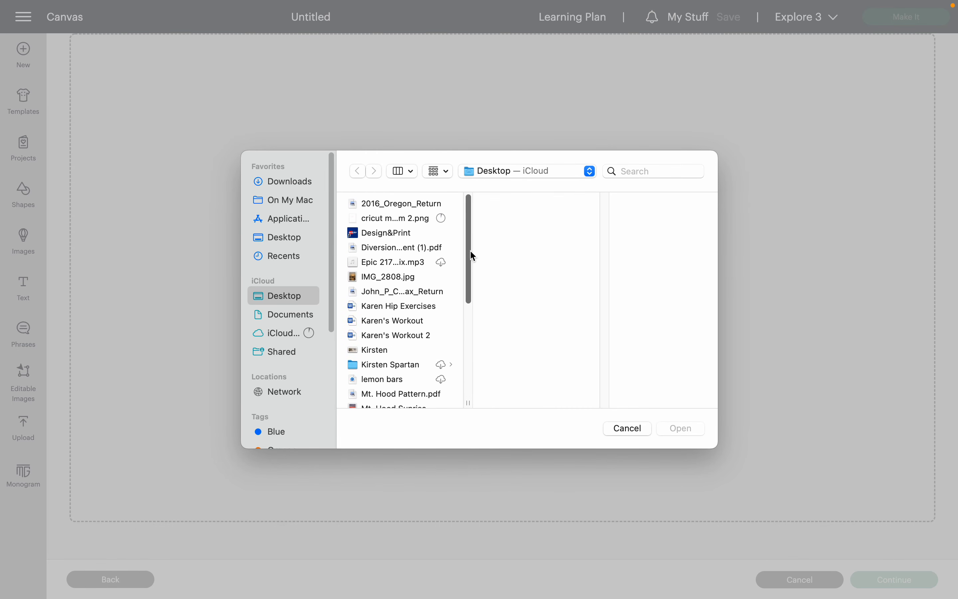
click(413, 220)
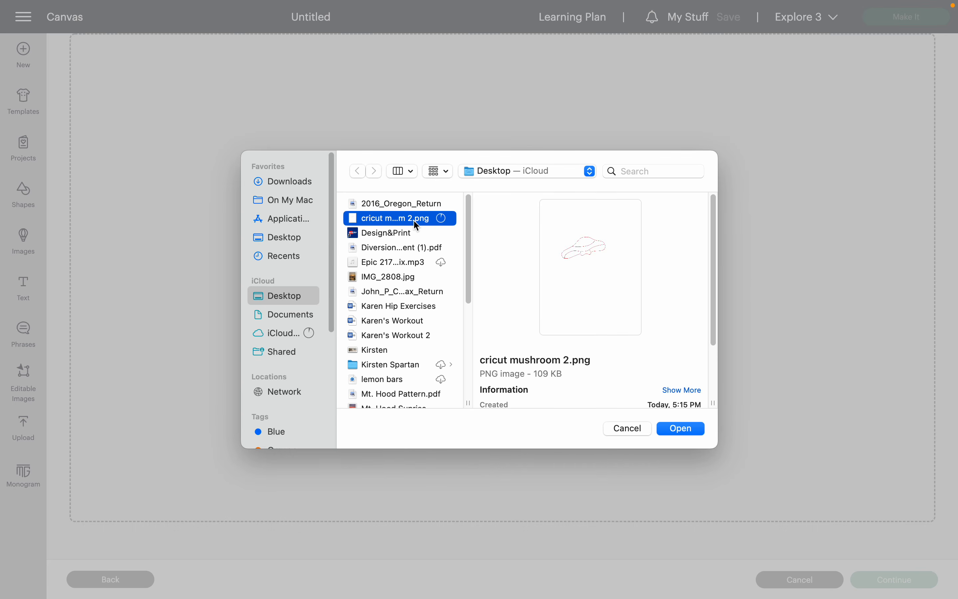
click(682, 428)
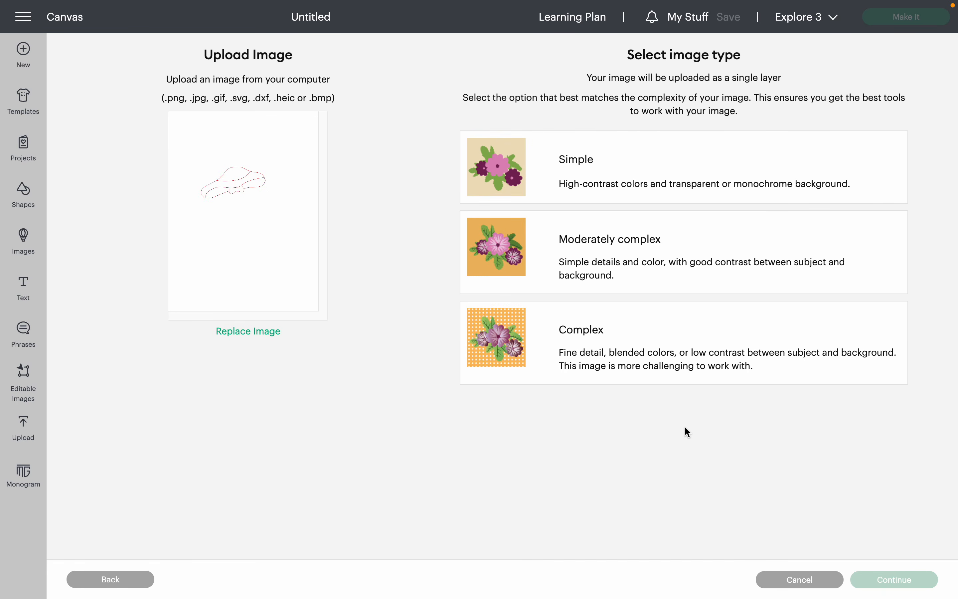
Step: Set the image type to Simple, remove the background around and inside the mushroom so only its lines remain, and apply the result
click(699, 180)
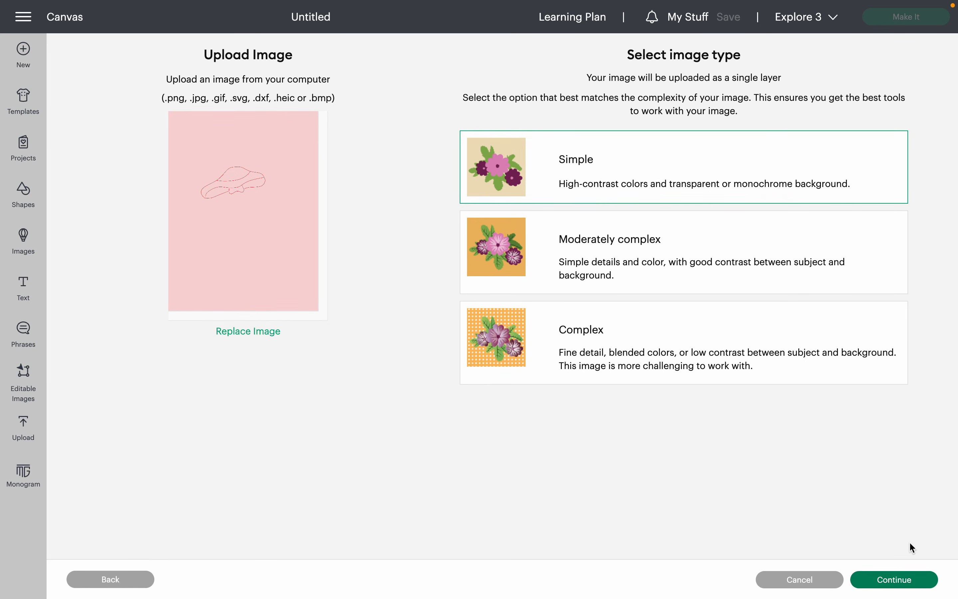
click(911, 580)
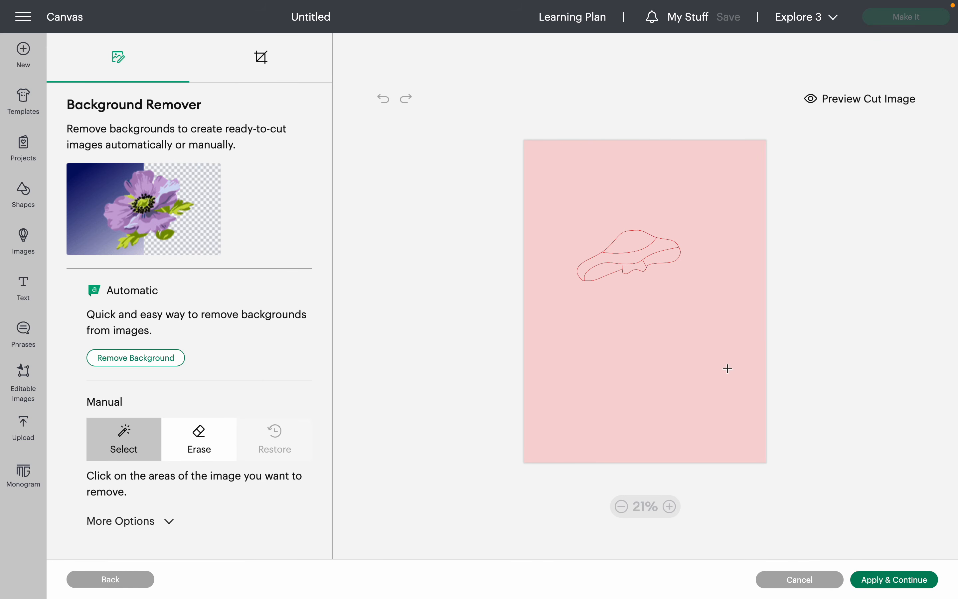
click(641, 335)
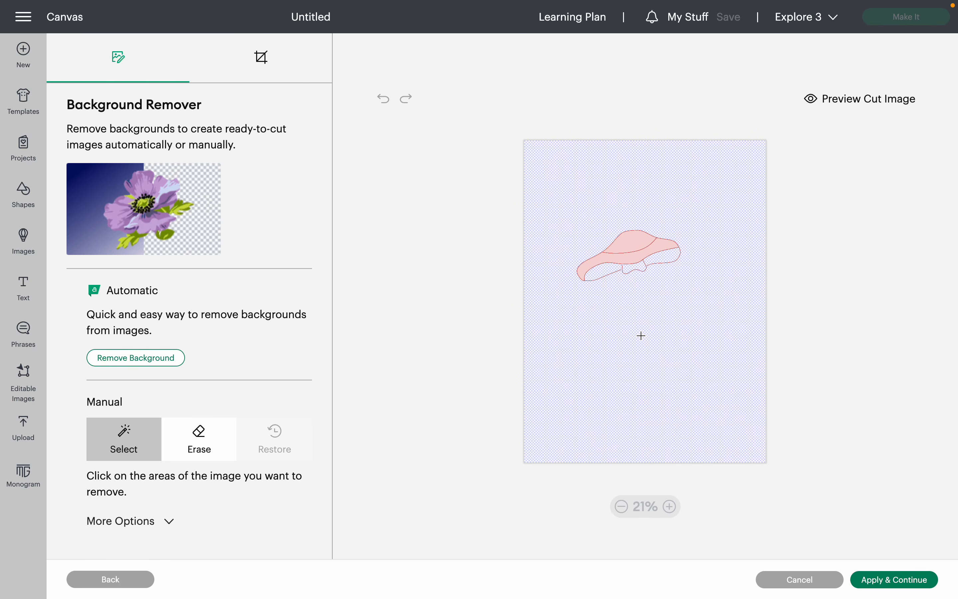
click(634, 239)
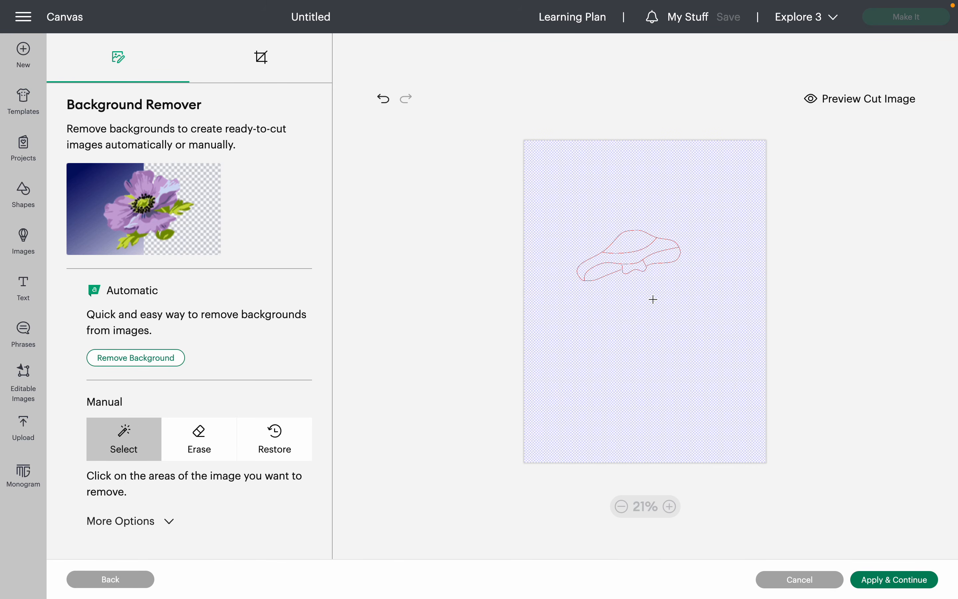
click(895, 580)
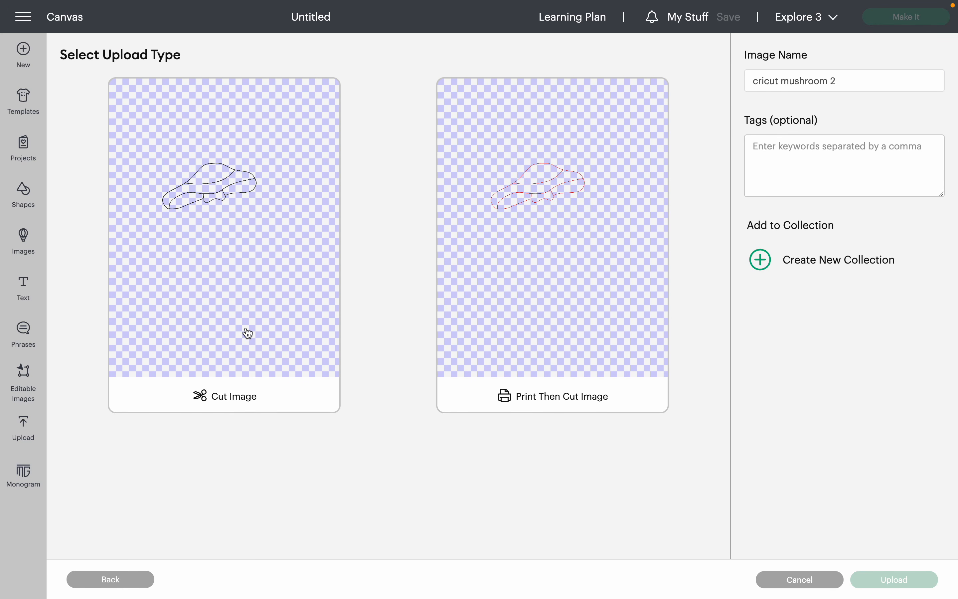
Step: Upload the mushroom as a Cut Image and add it to the canvas
click(215, 238)
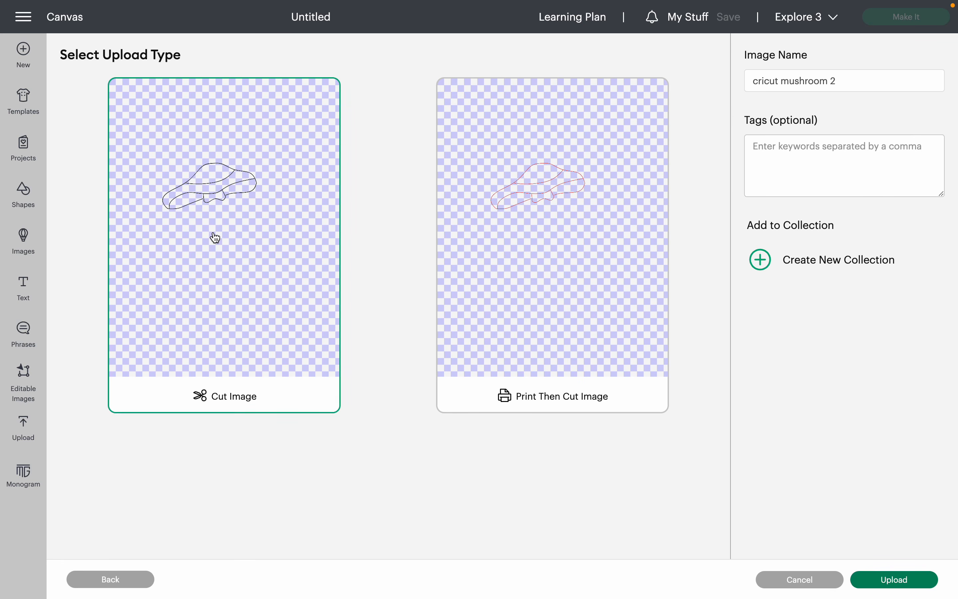
click(909, 580)
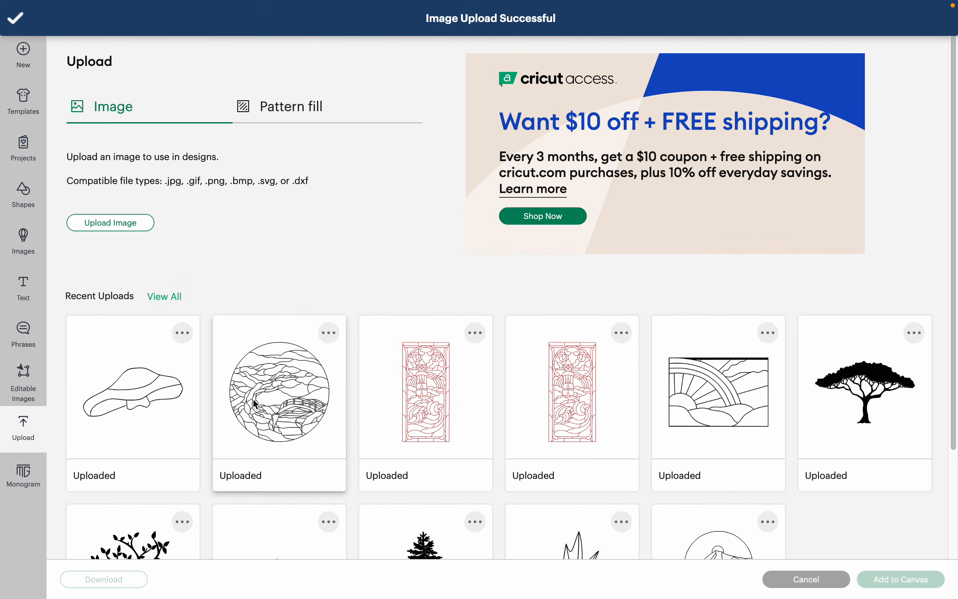
click(137, 379)
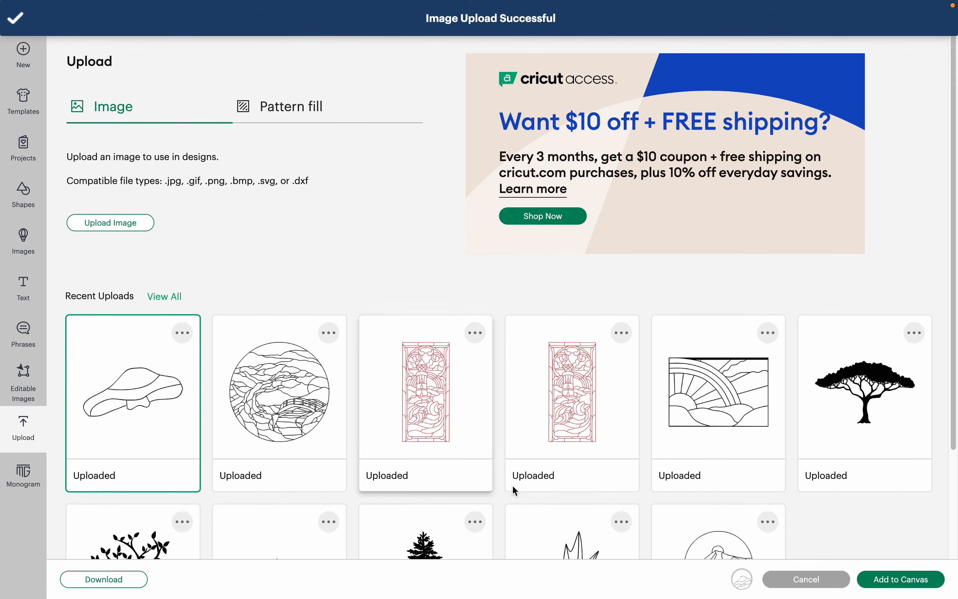
click(894, 580)
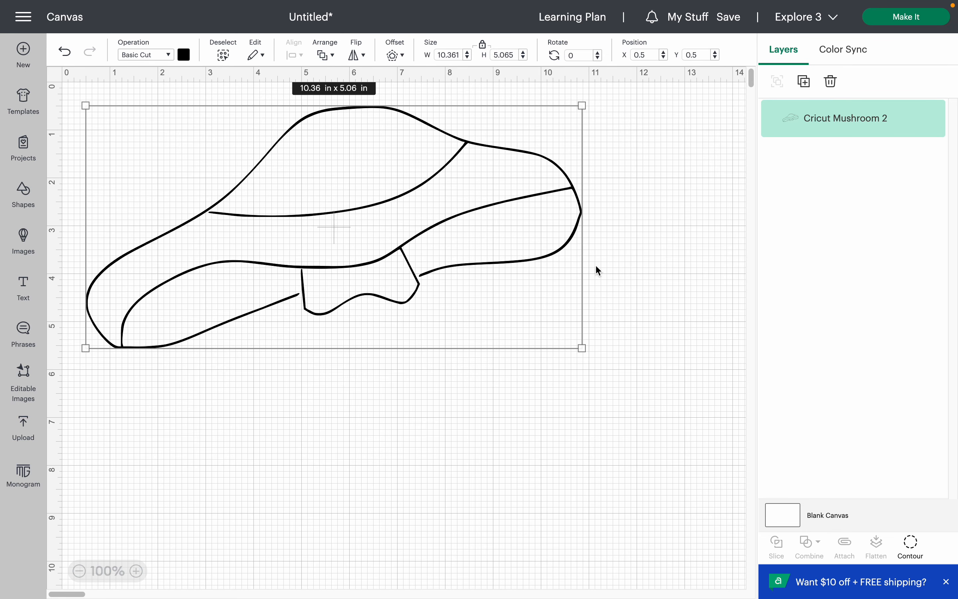
Step: Unlock the mushroom's proportions, resize it to about 6.68 by 5.99 inches and place it at about X 0.49, Y 0.93
drag(579, 260, 407, 285)
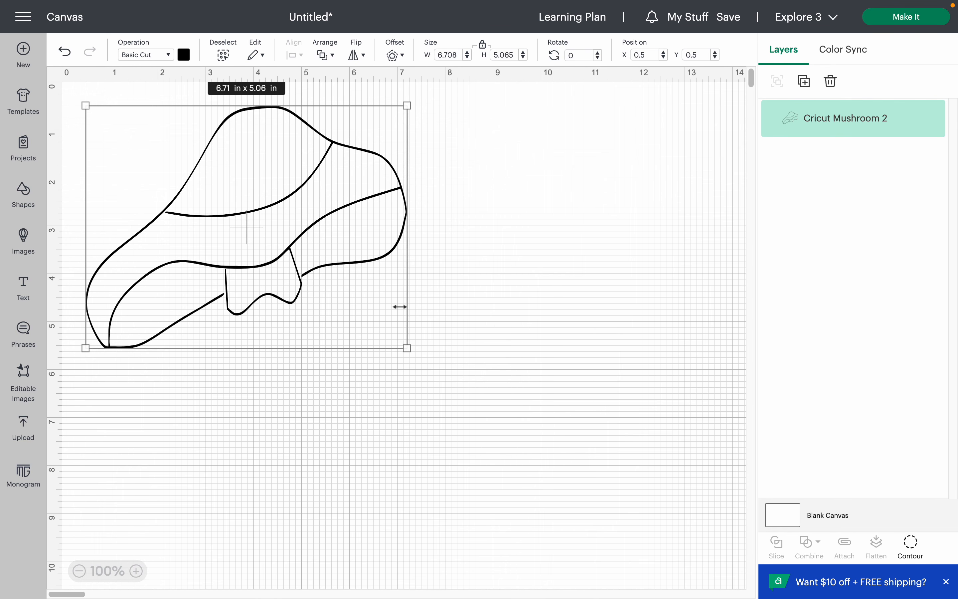
drag(409, 353, 400, 303)
click(485, 47)
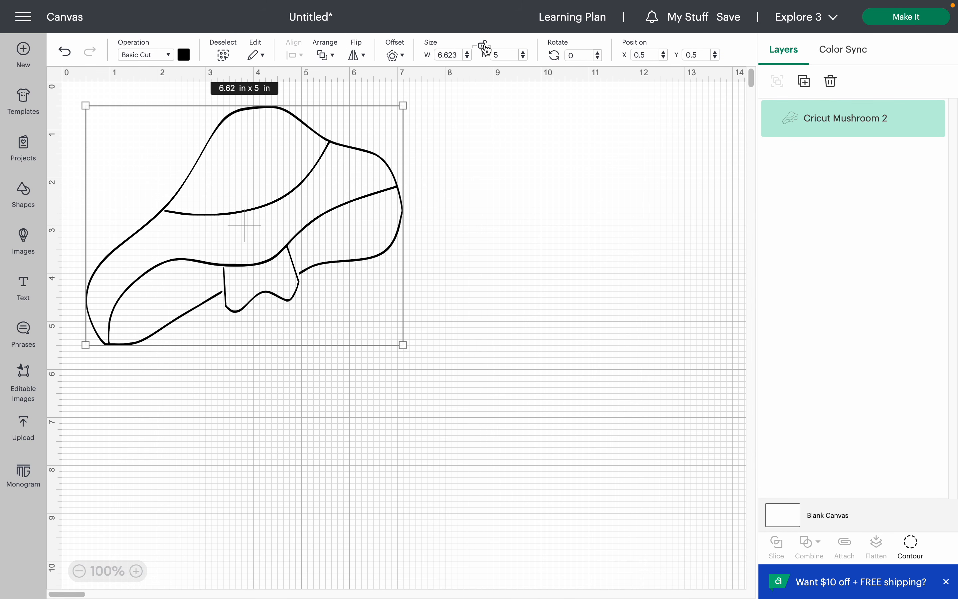
drag(402, 347, 350, 361)
drag(309, 271, 276, 237)
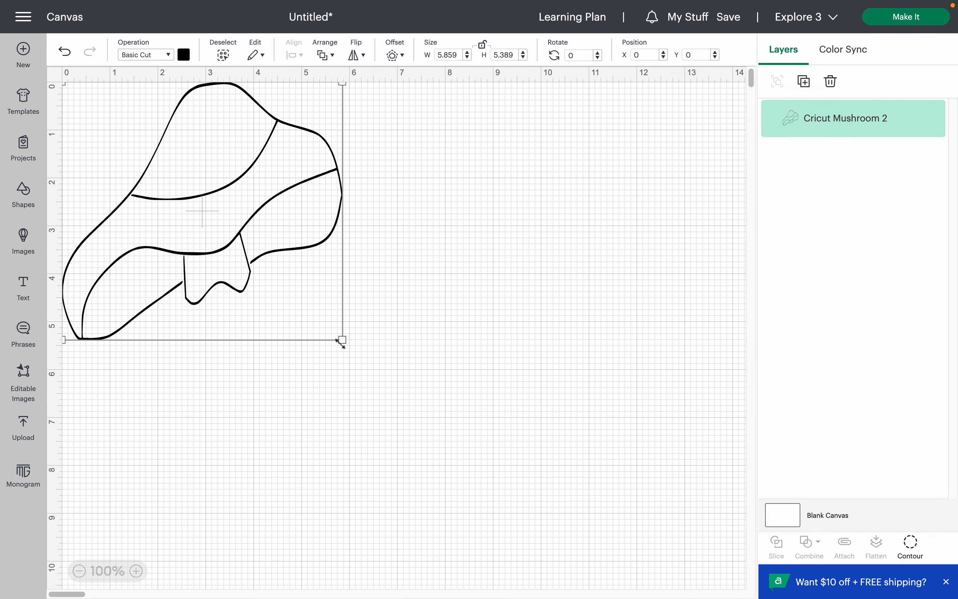
drag(342, 342, 358, 380)
drag(353, 226, 391, 228)
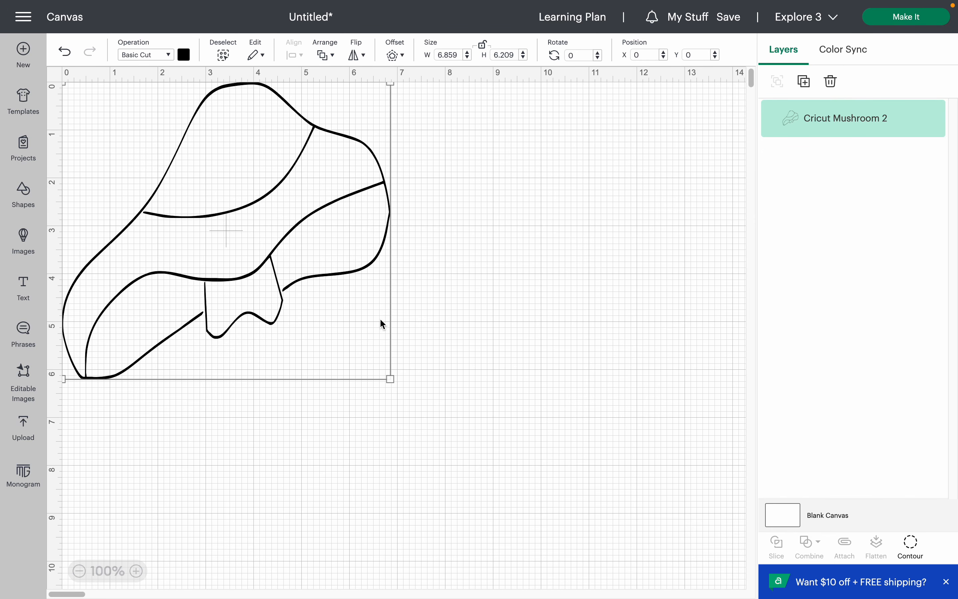
drag(392, 383, 380, 368)
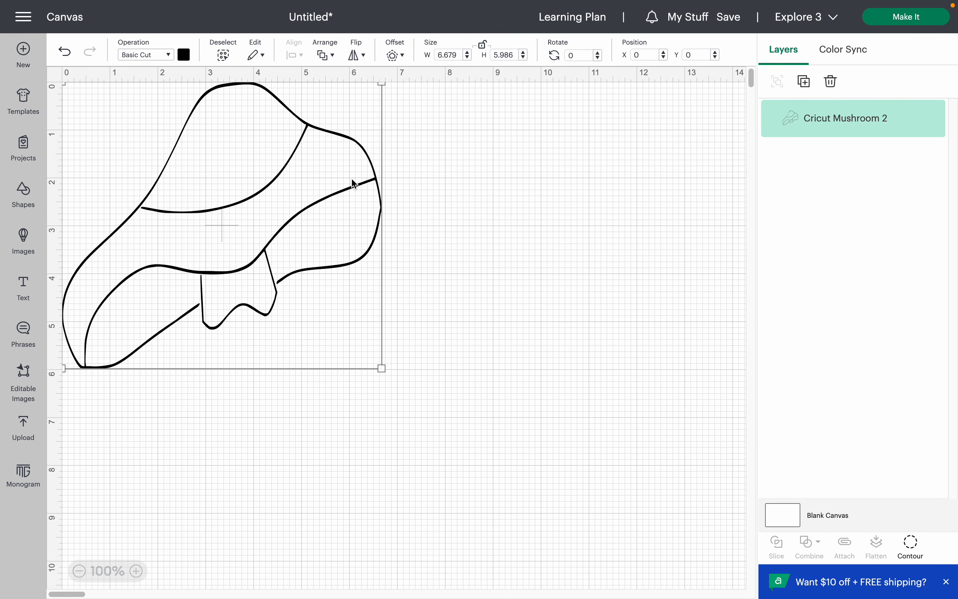
drag(255, 195, 278, 241)
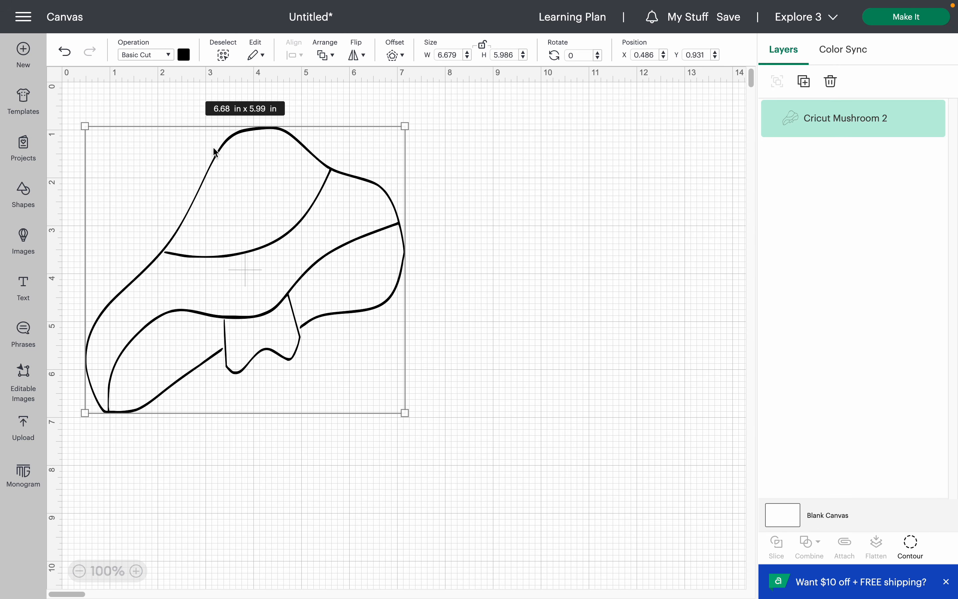
Step: Add a rounded square, stretch it to about 4.69 by 3.51 inches and place it over the top section of the mushroom cap
click(20, 192)
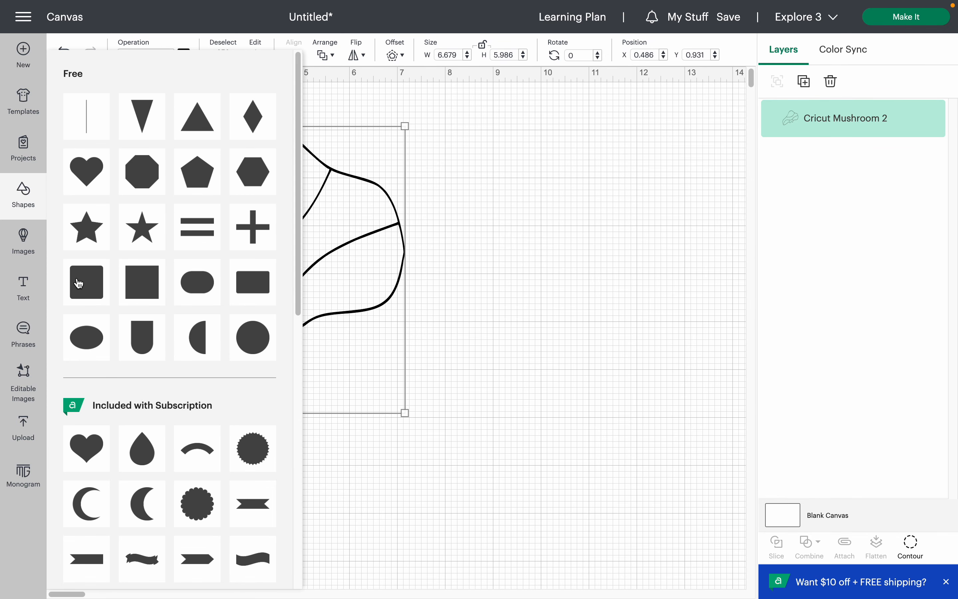
click(75, 277)
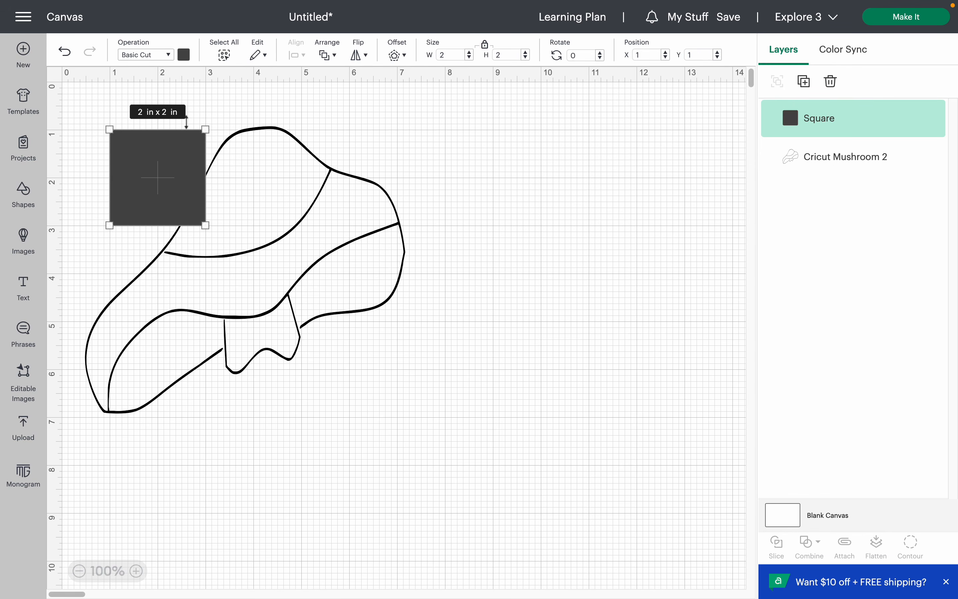
drag(207, 128, 253, 83)
drag(258, 149, 291, 152)
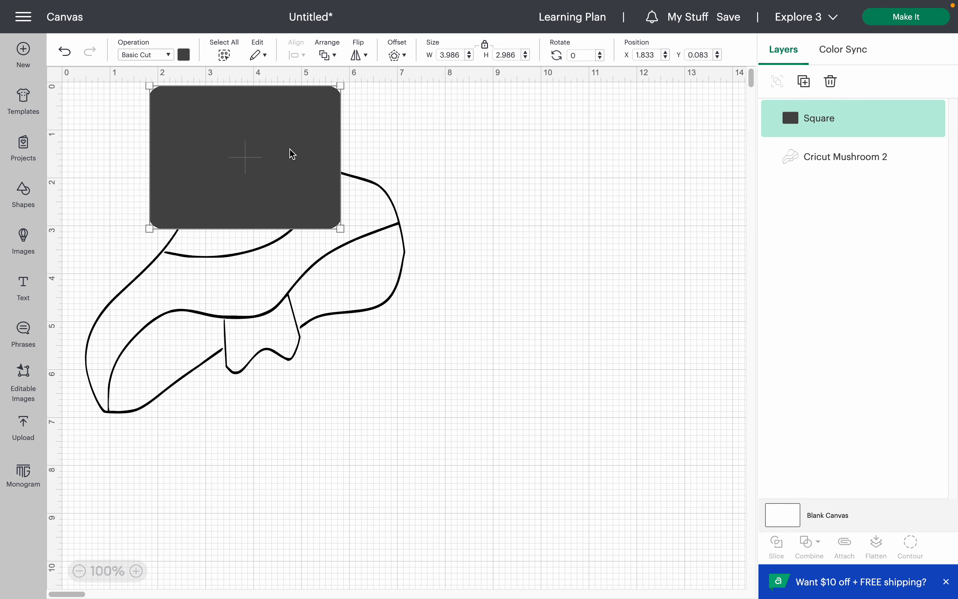
drag(340, 229, 375, 255)
drag(319, 185, 313, 206)
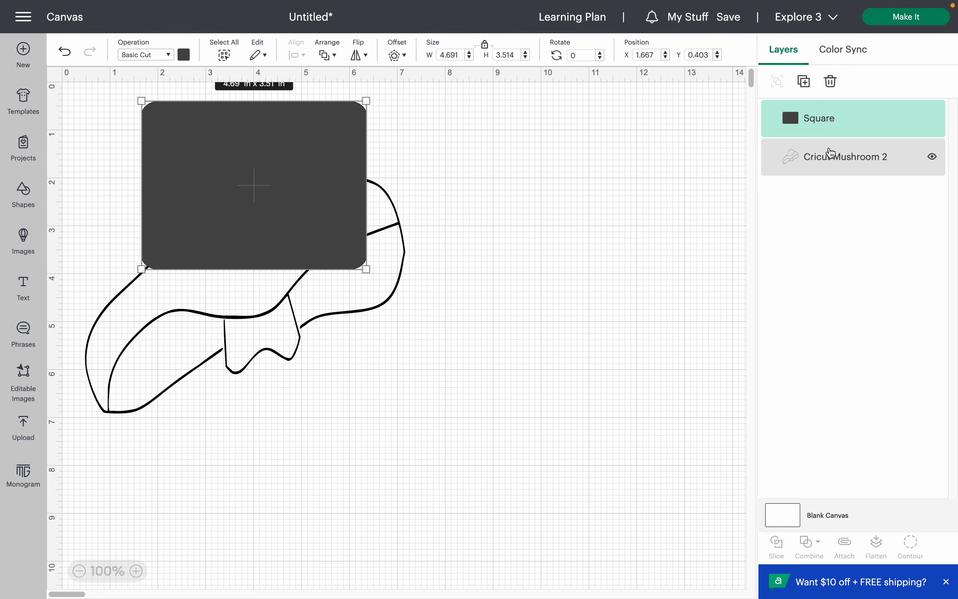
Step: Slice the mushroom with the rounded square and hide the slice result holding the mushroom lines outside the square
shift+click(866, 160)
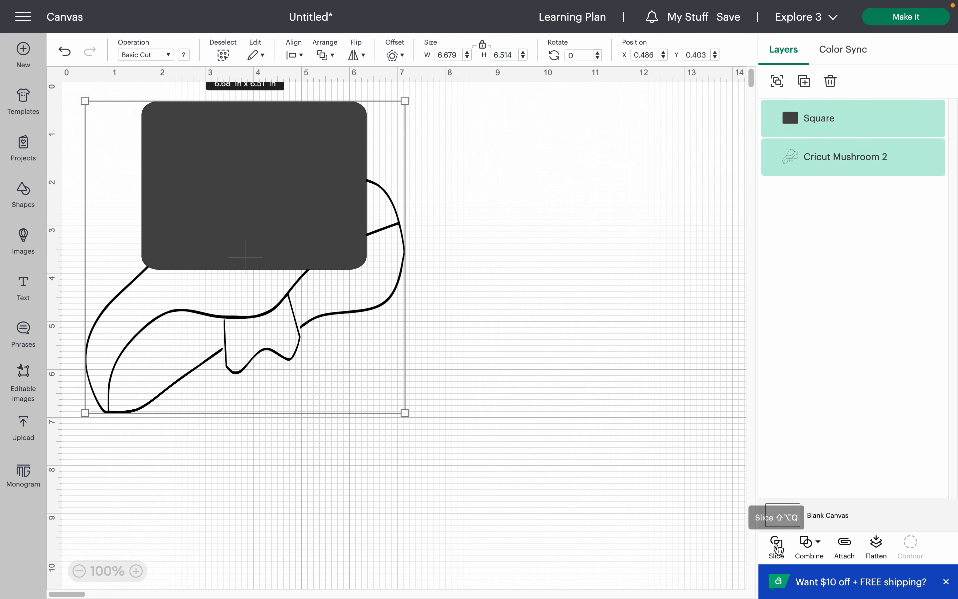
click(777, 547)
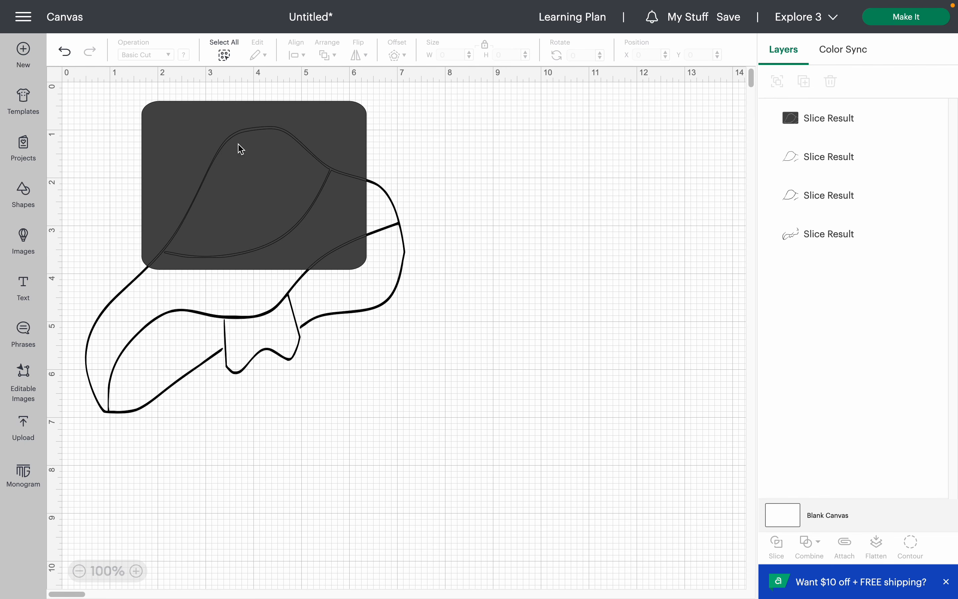
mouse_move(805, 226)
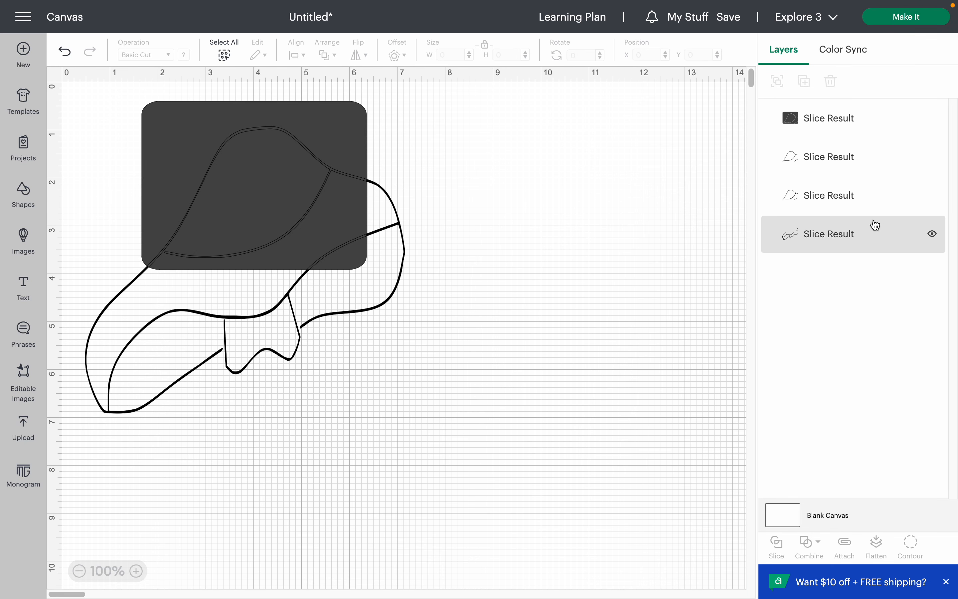
click(933, 236)
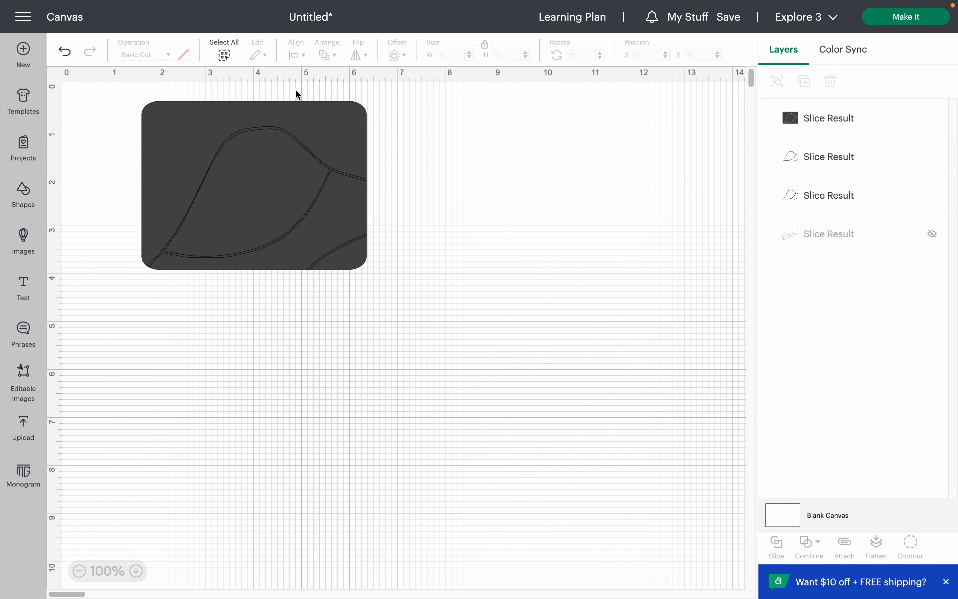
Step: Select all visible slice results and move them together to about X 0.85, Y 0.21
click(224, 56)
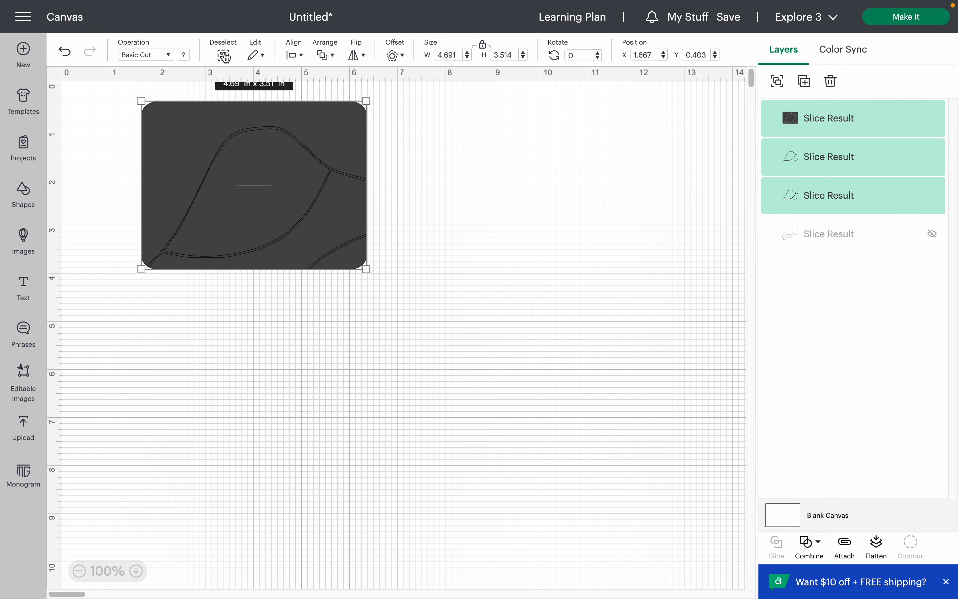
drag(276, 170, 208, 150)
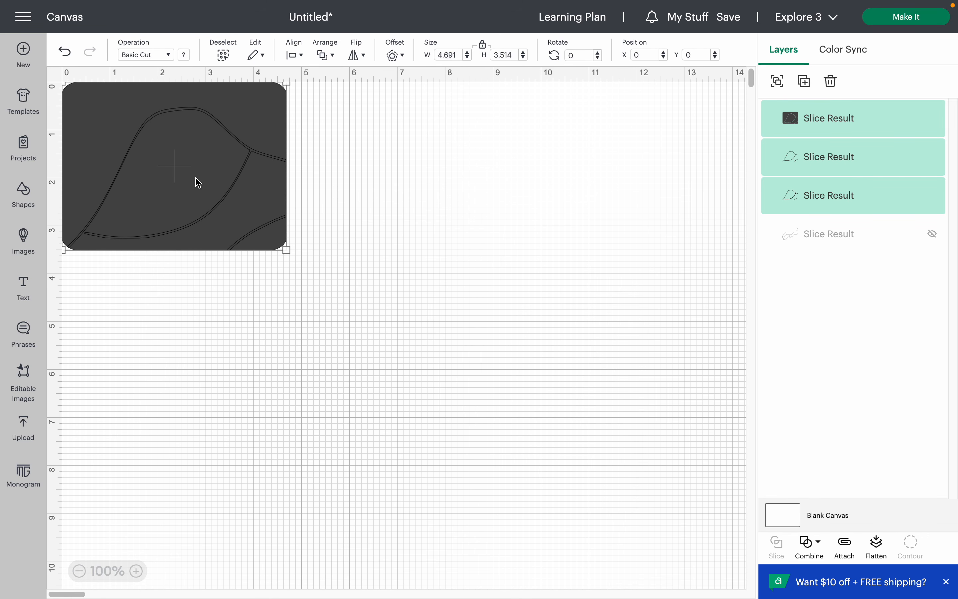
drag(196, 180, 235, 189)
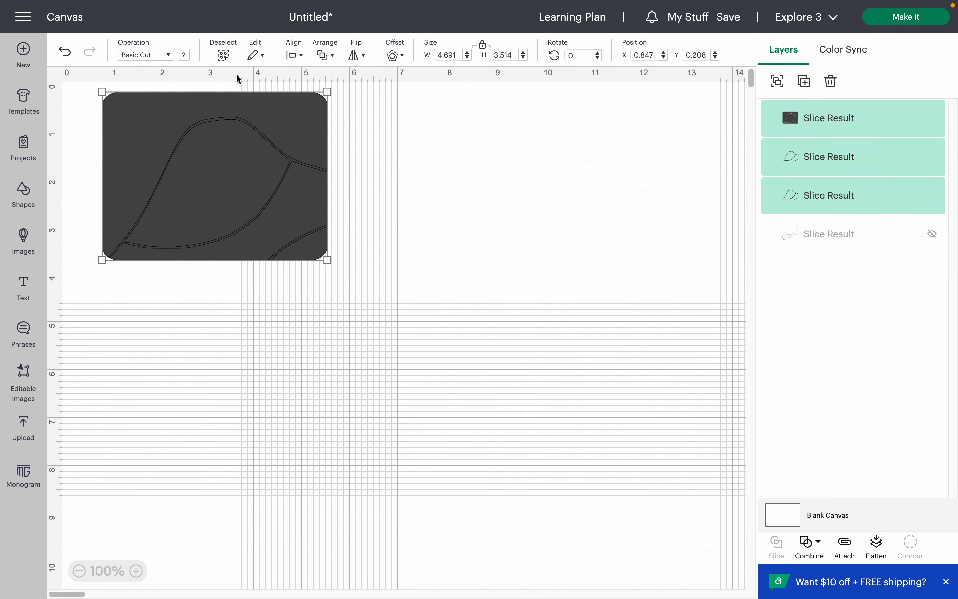
Step: Move only the solid rounded-square slice result away from the line pieces to about X 3.82, Y 1.14, and undo the move
click(222, 55)
drag(270, 109, 393, 156)
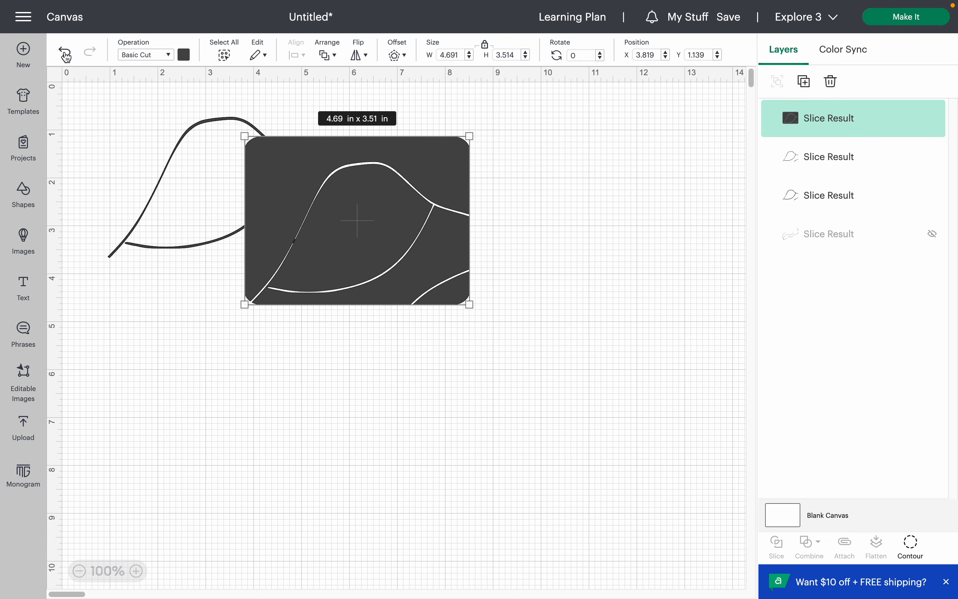
click(64, 52)
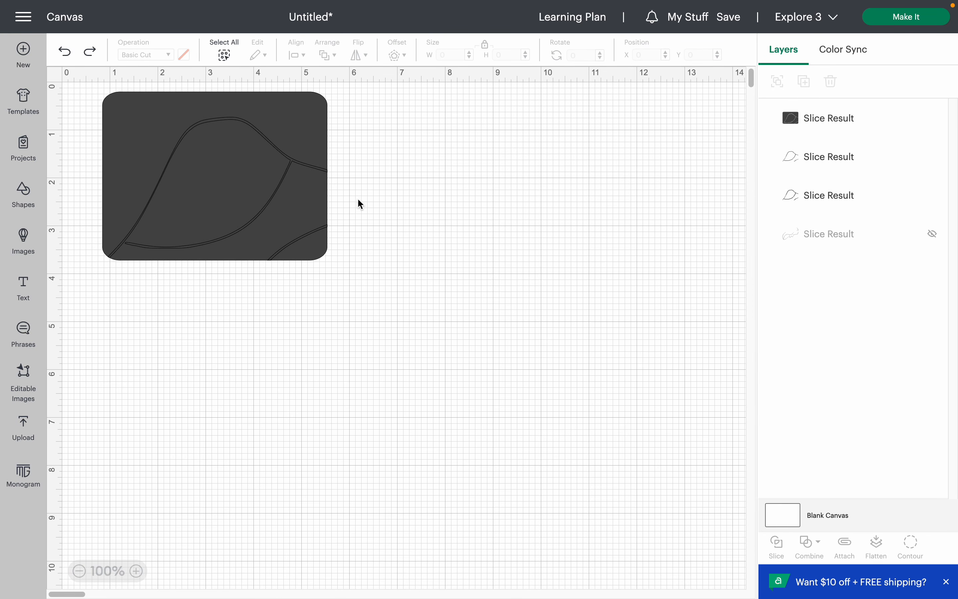
Step: Move all visible slice results together into the canvas origin corner at X 0, Y 0
click(225, 56)
drag(237, 135, 171, 129)
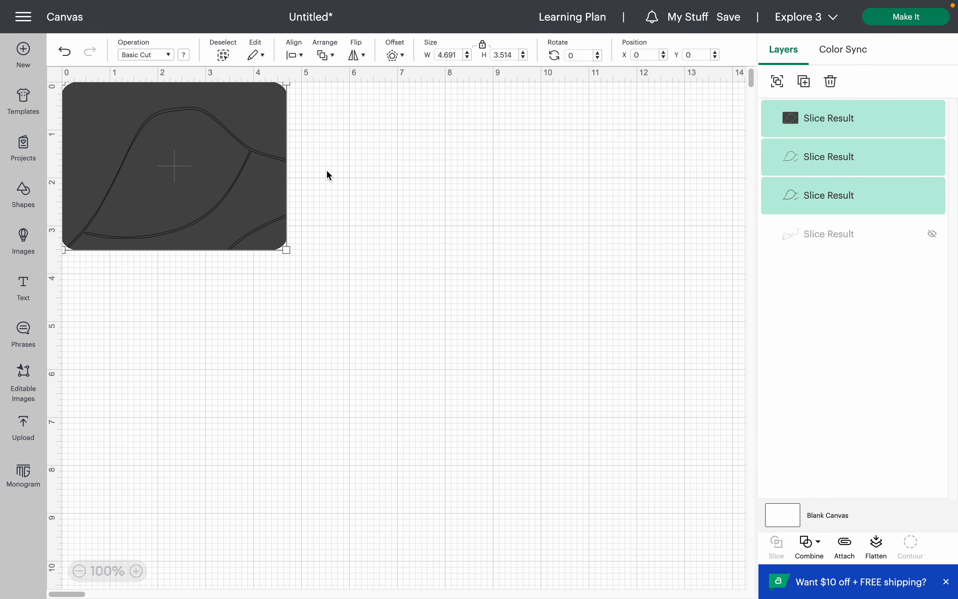